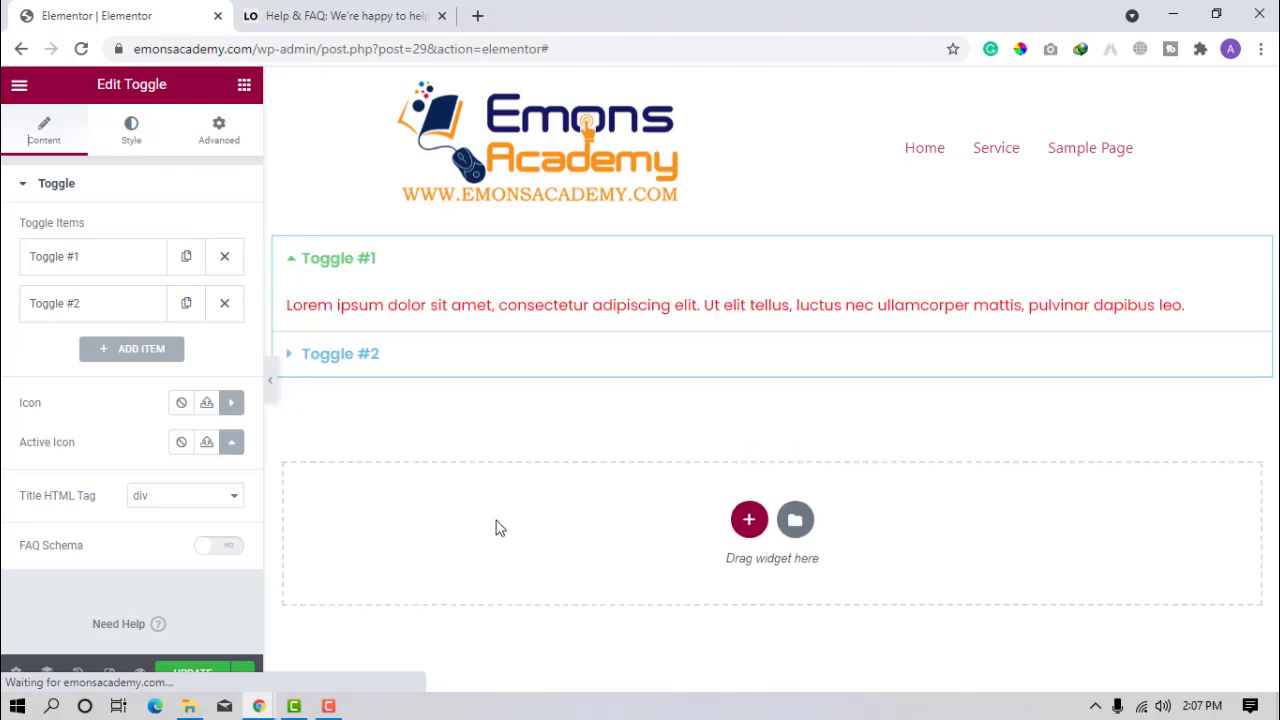
- Collapse and expand Toggle #1 and Toggle #2 on the page to test how the toggle items open
click(341, 270)
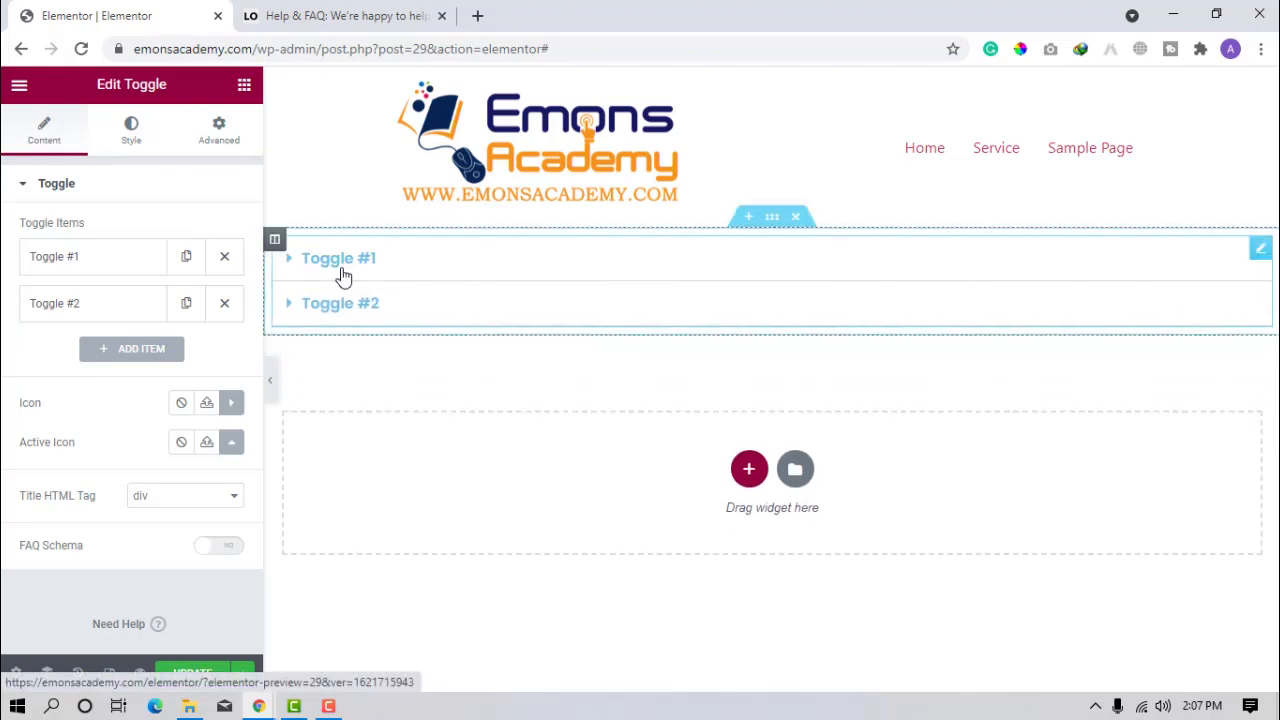
click(341, 270)
click(345, 361)
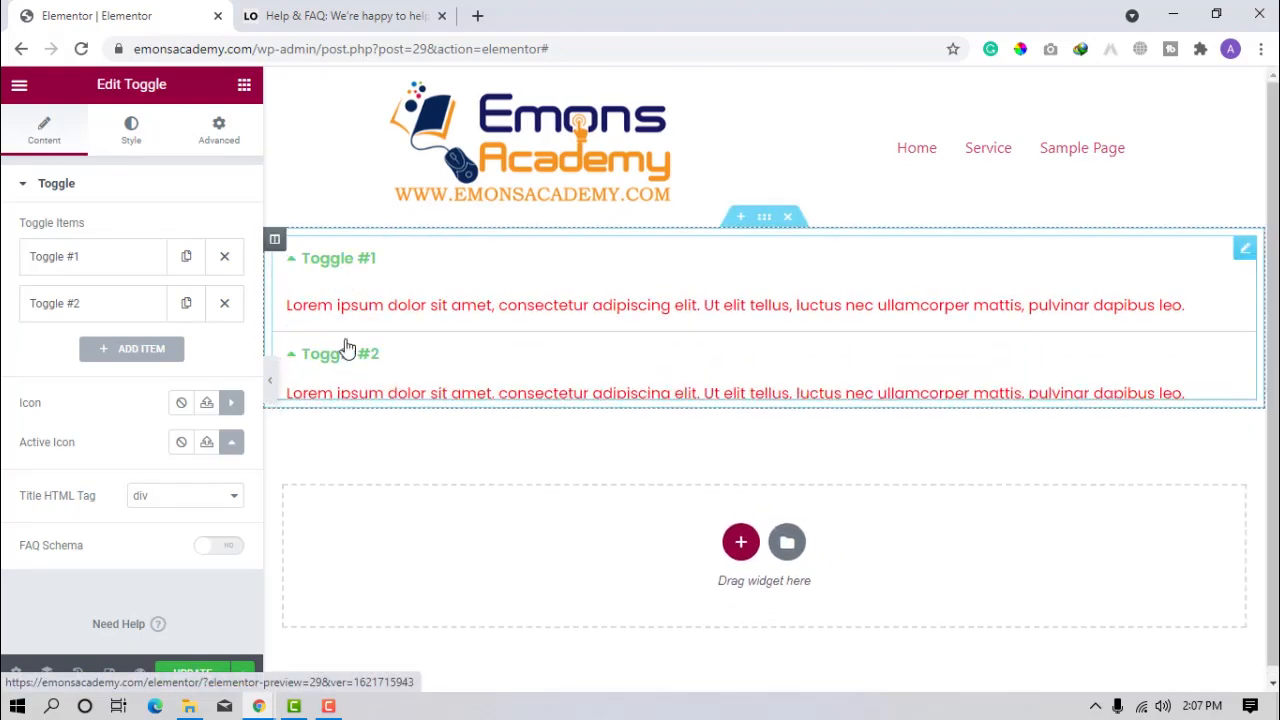
click(361, 277)
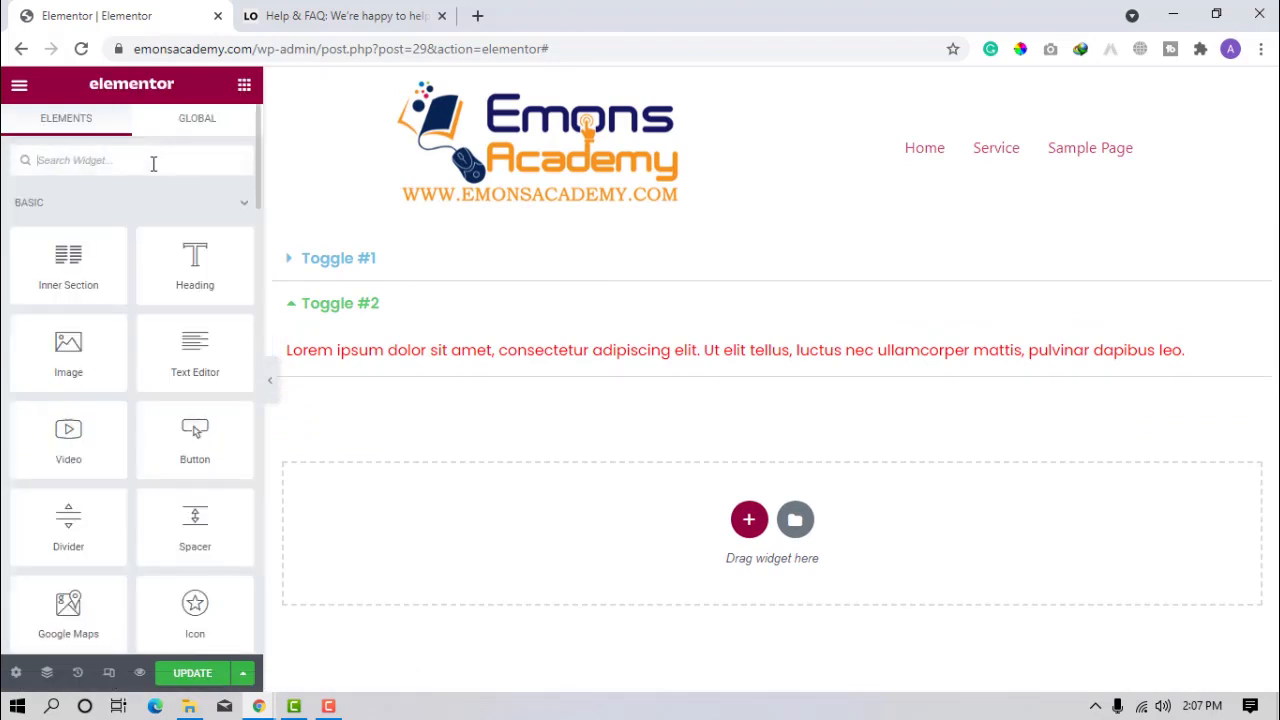
- Find the Accordion widget with "acc", place it below the toggle, and try opening items in both widgets to compare them
text(acc)
drag(194, 225, 403, 372)
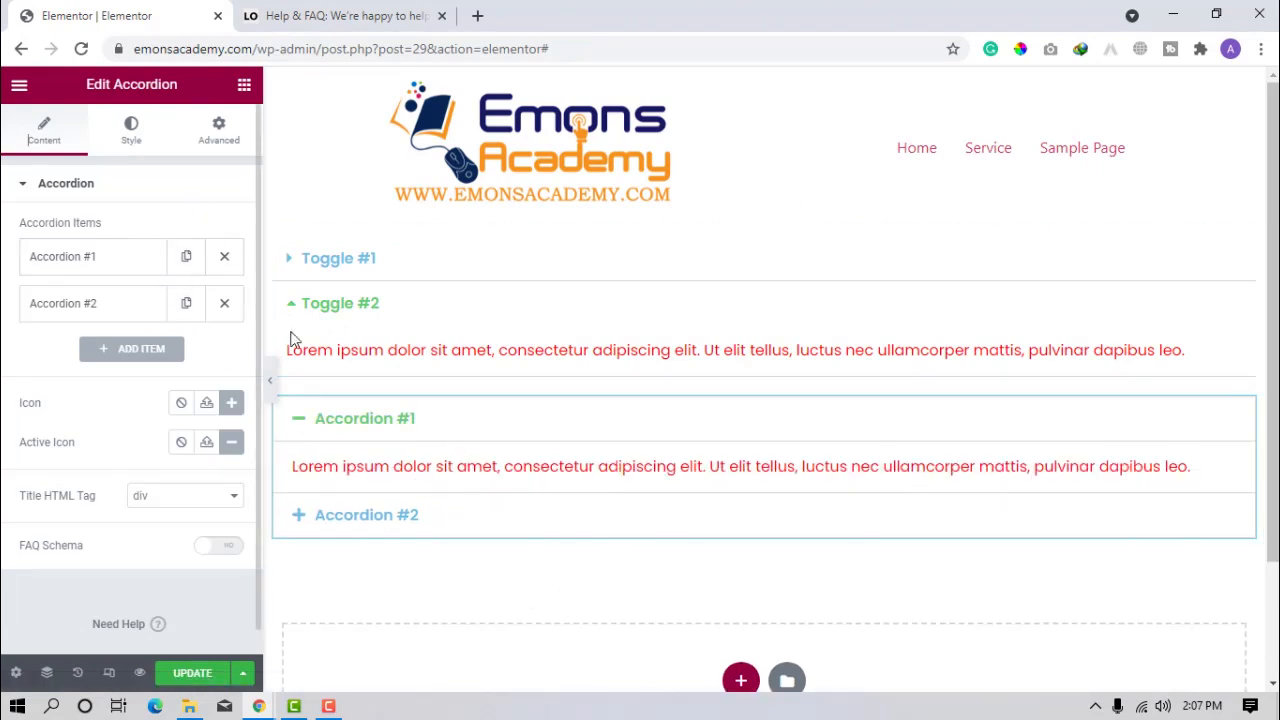
click(398, 287)
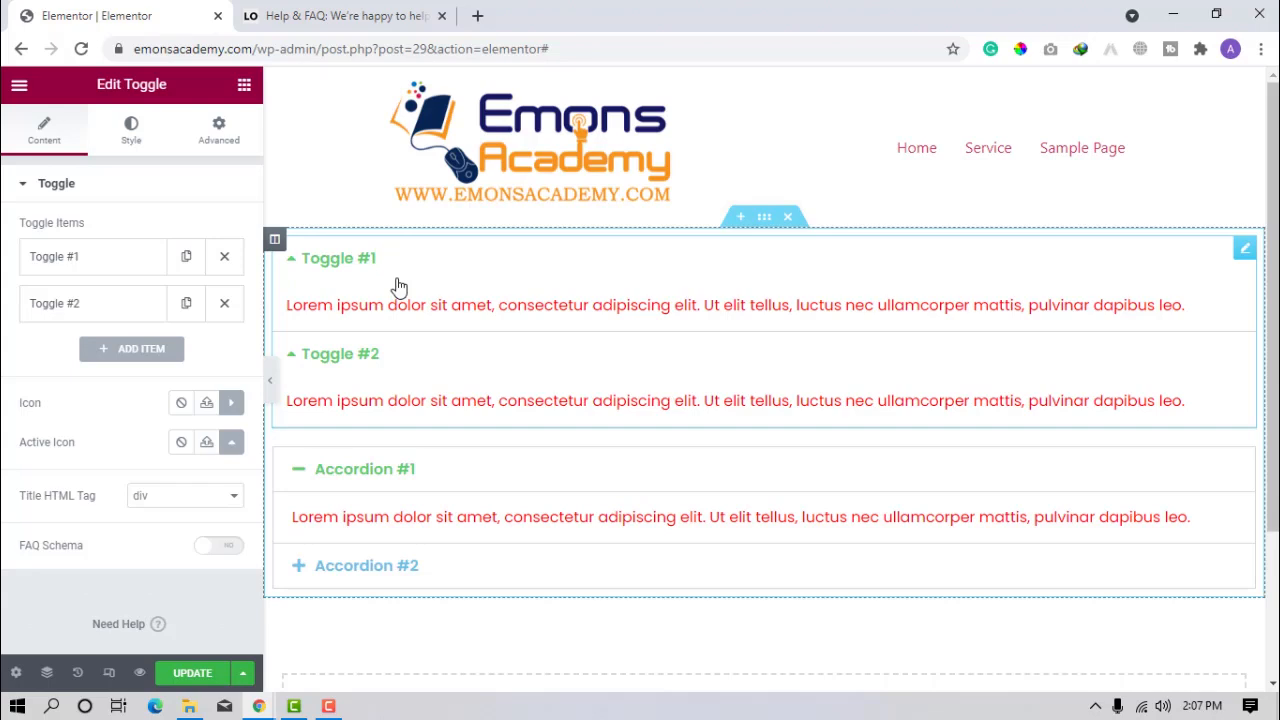
click(292, 487)
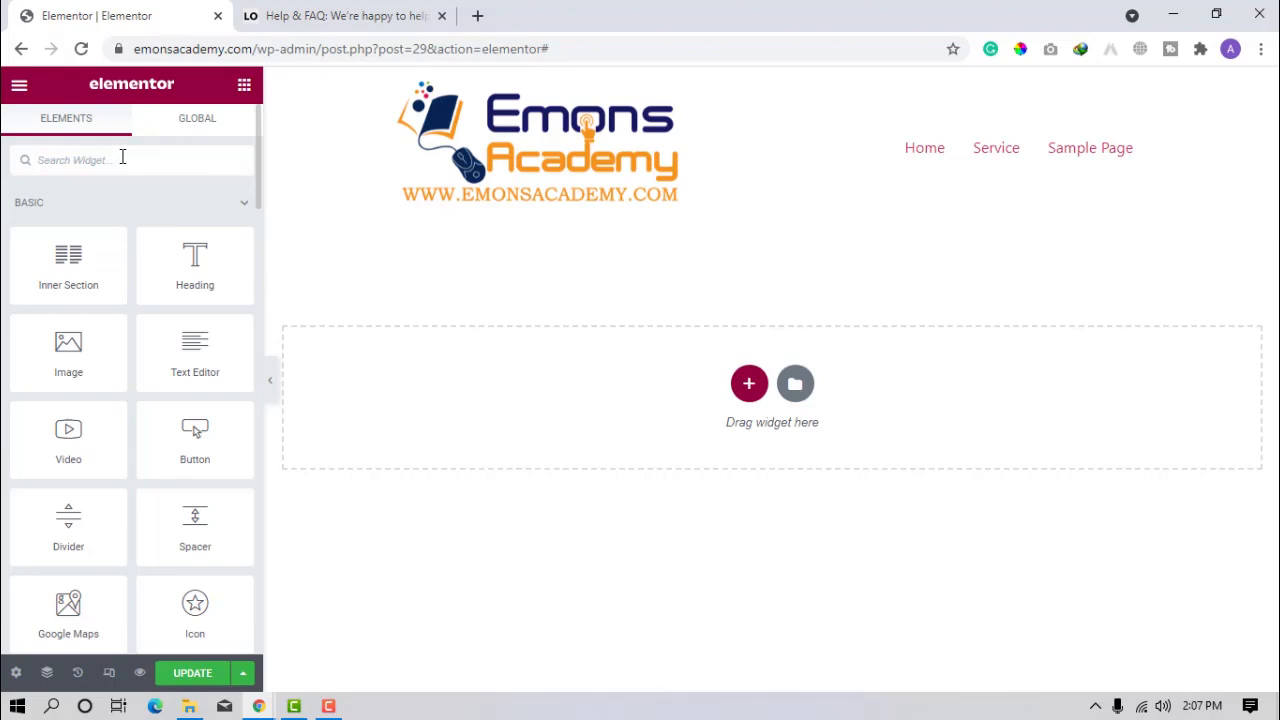
- Search the widgets for "social" and place a Social Icons widget in the empty drop area
click(122, 157)
text(social)
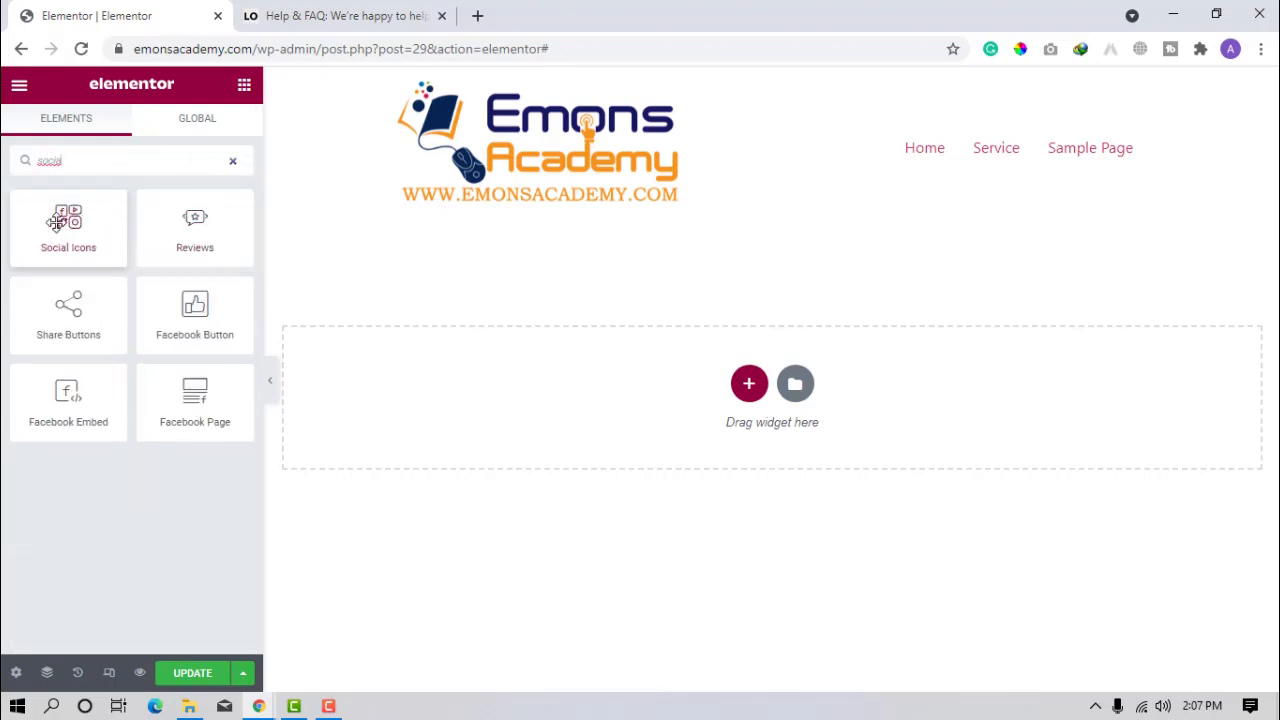
drag(68, 222, 676, 490)
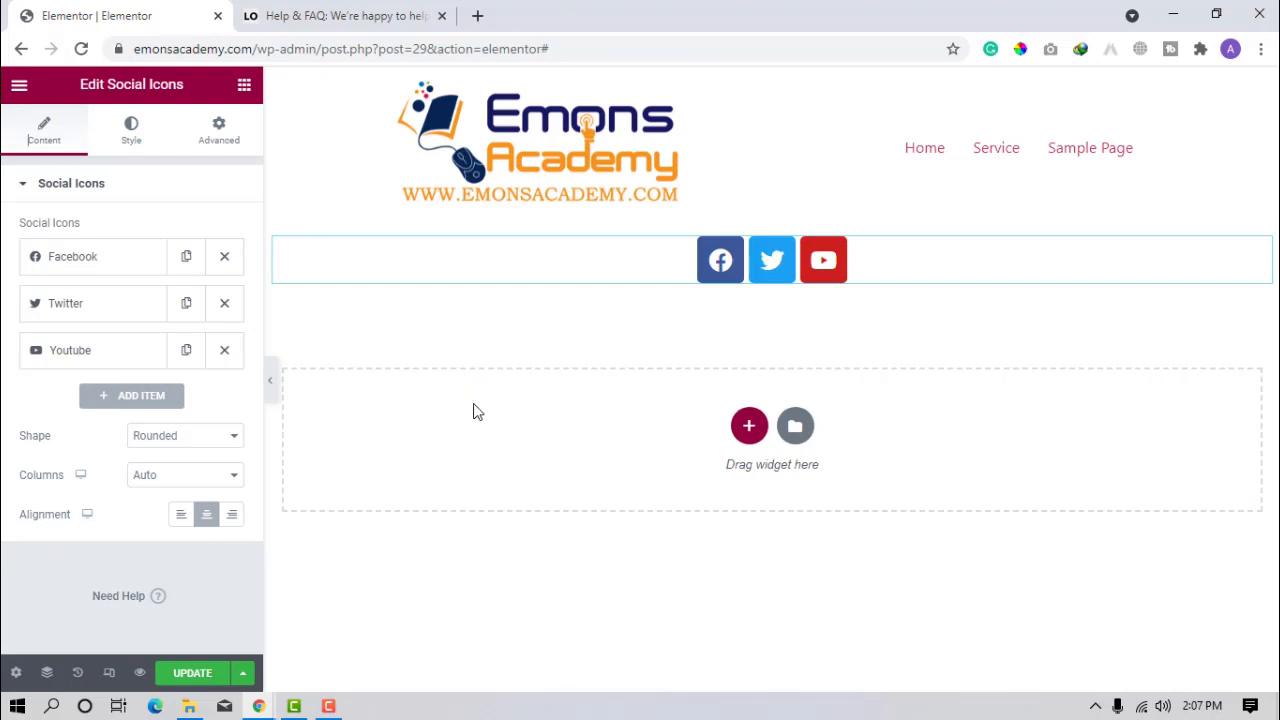
- Set the link of the Facebook icon item to #
click(62, 265)
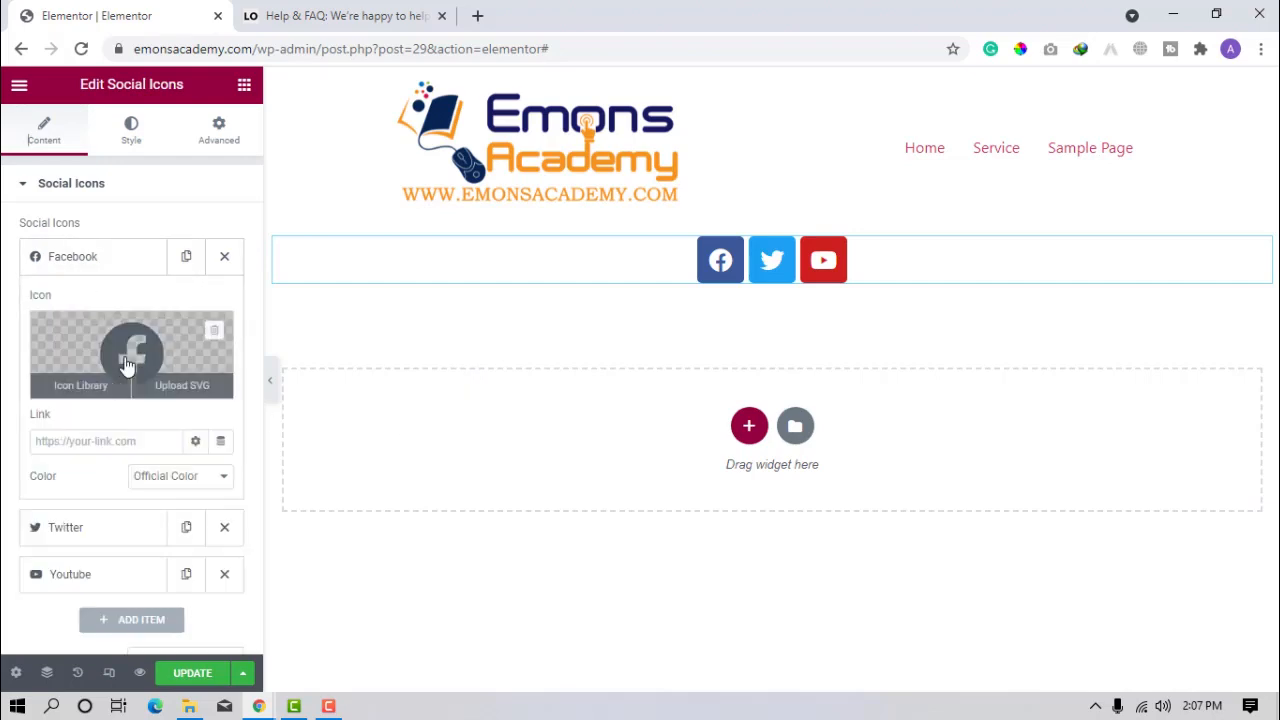
click(117, 439)
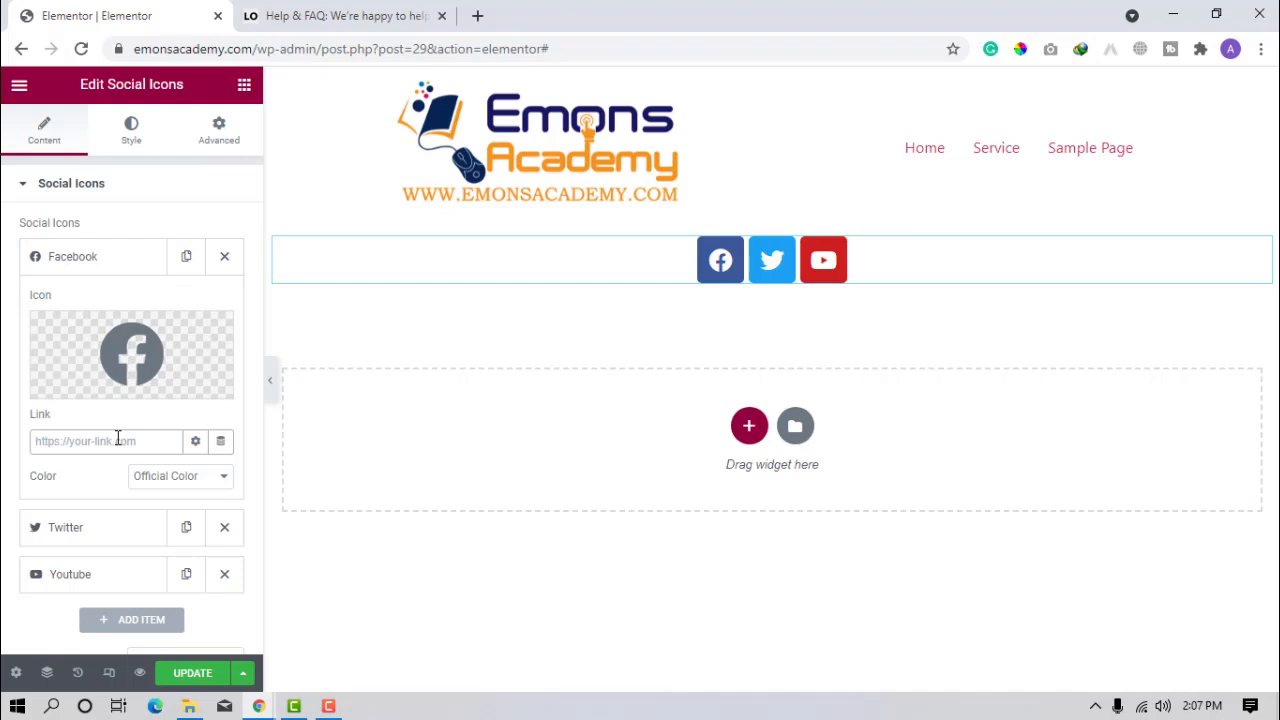
text(#)
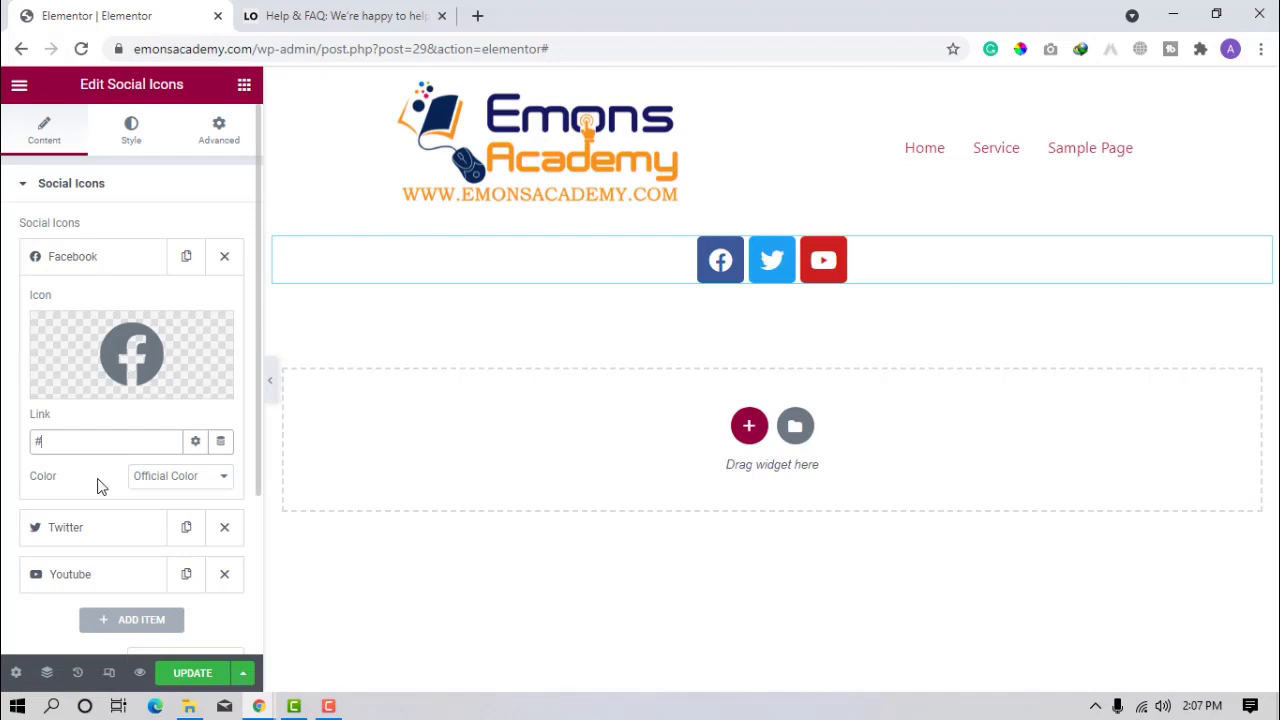
- Try the Custom color option on the Facebook item and return it to Official Color
click(150, 480)
click(172, 511)
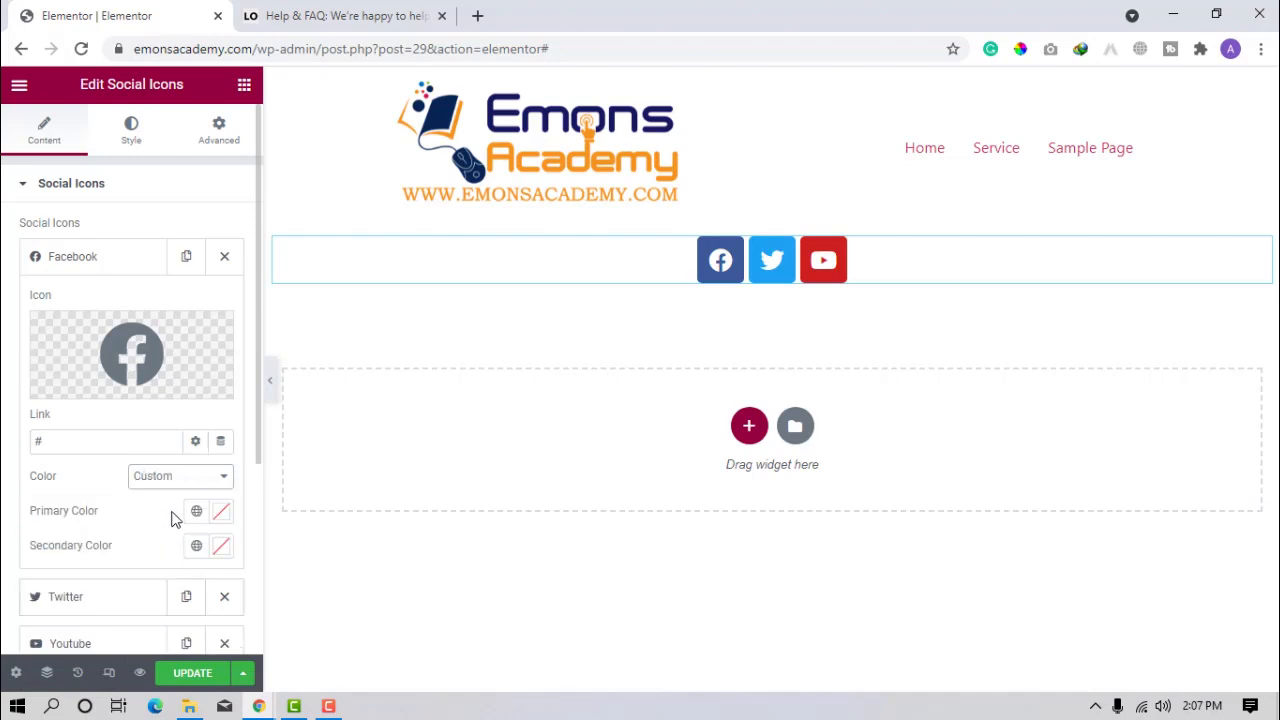
click(193, 482)
click(190, 494)
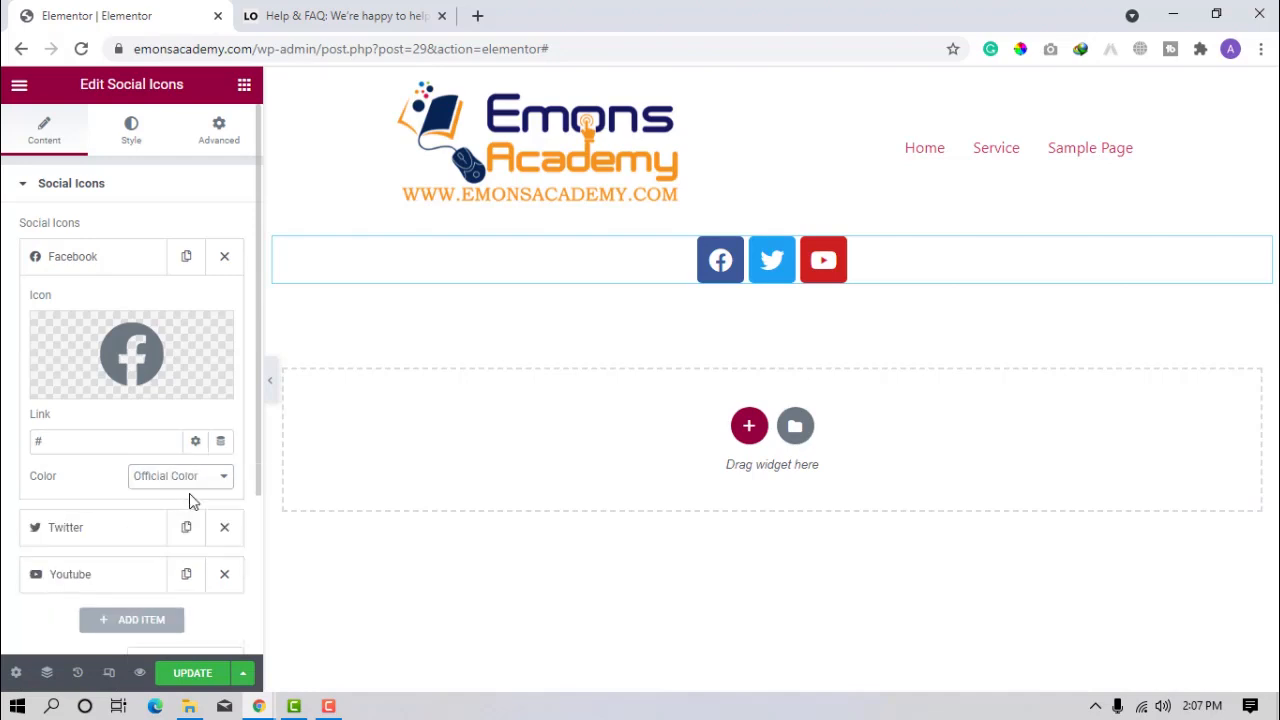
- Open the Twitter item's settings and set the social icons' shape to Circle after trying Square
click(118, 530)
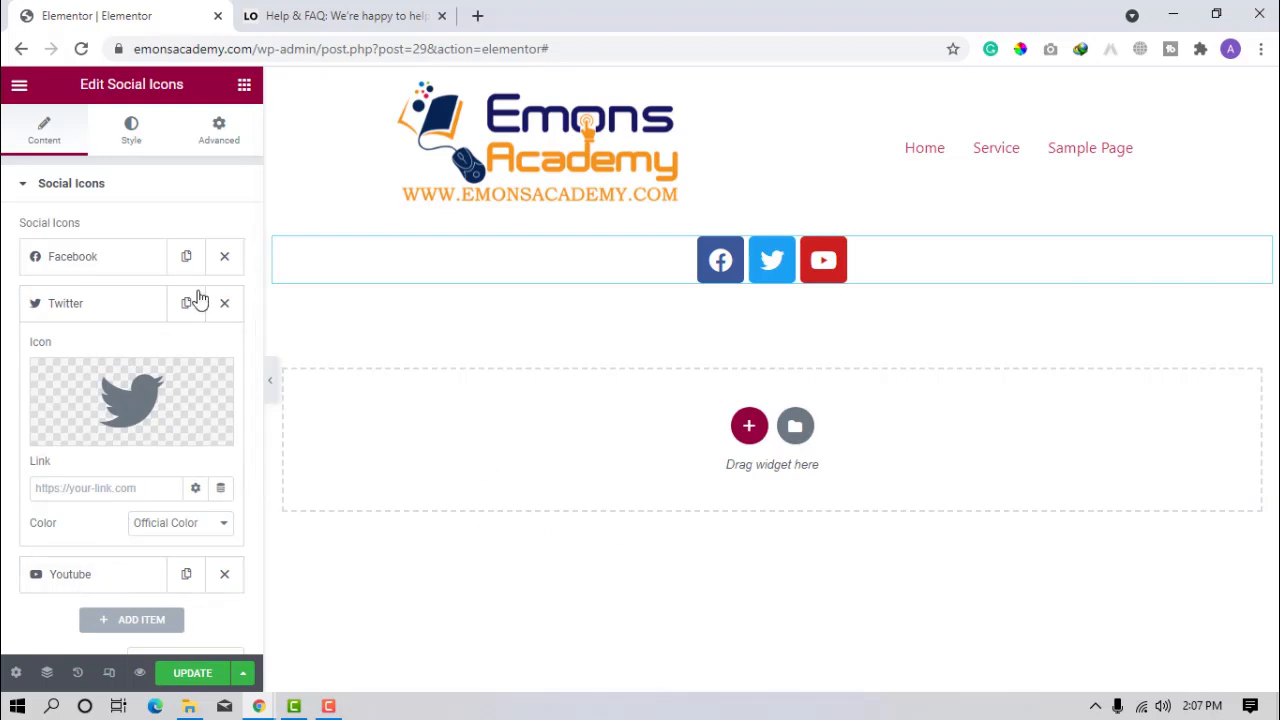
scroll(57, 583, down, 2)
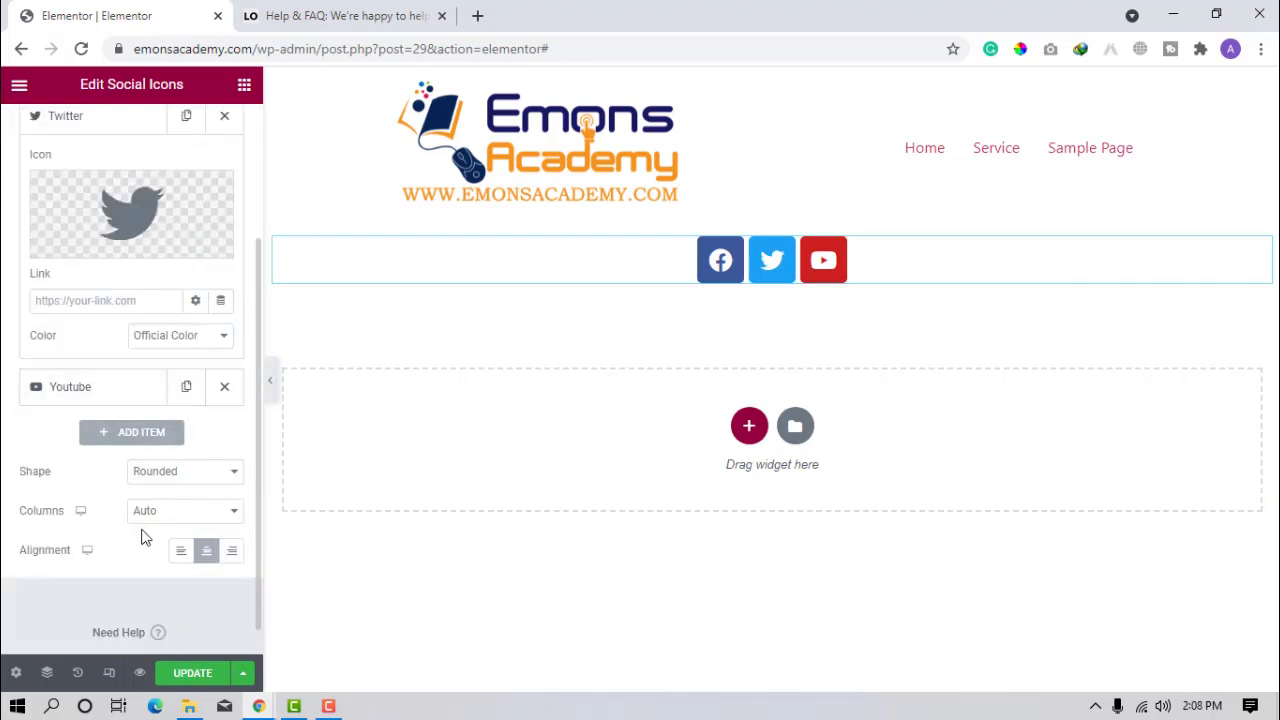
click(188, 476)
click(188, 507)
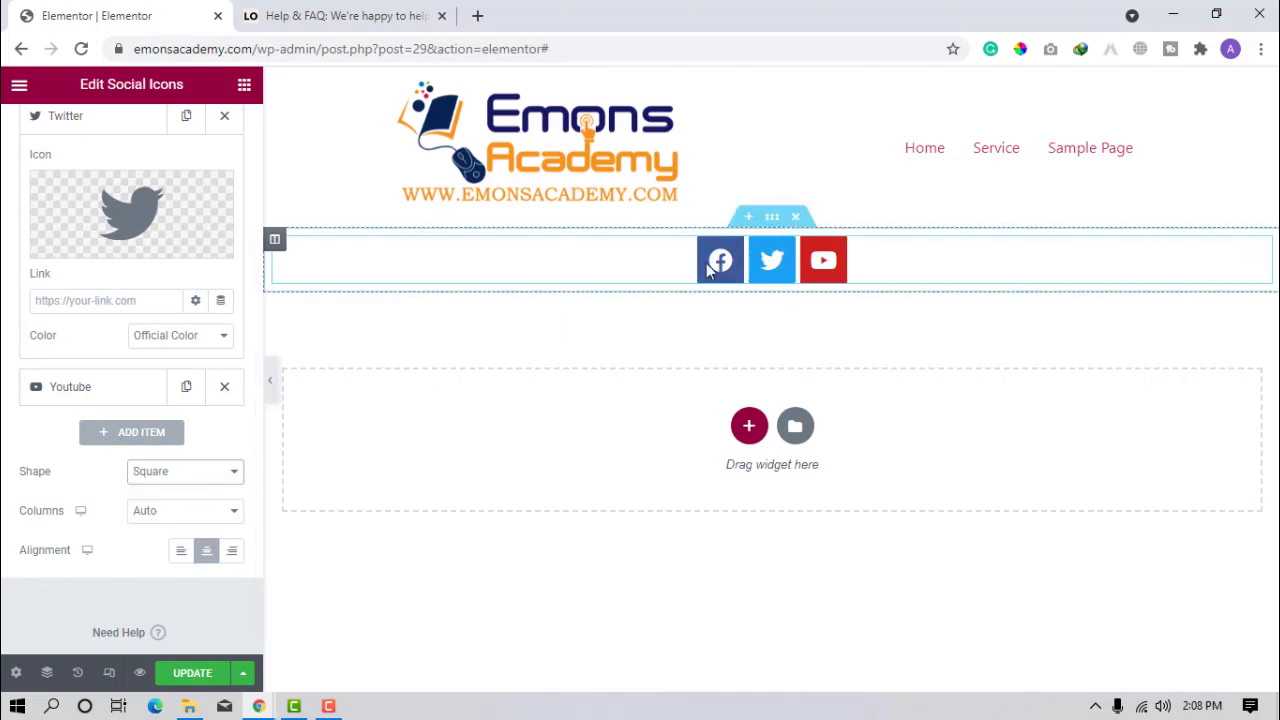
click(138, 478)
click(149, 518)
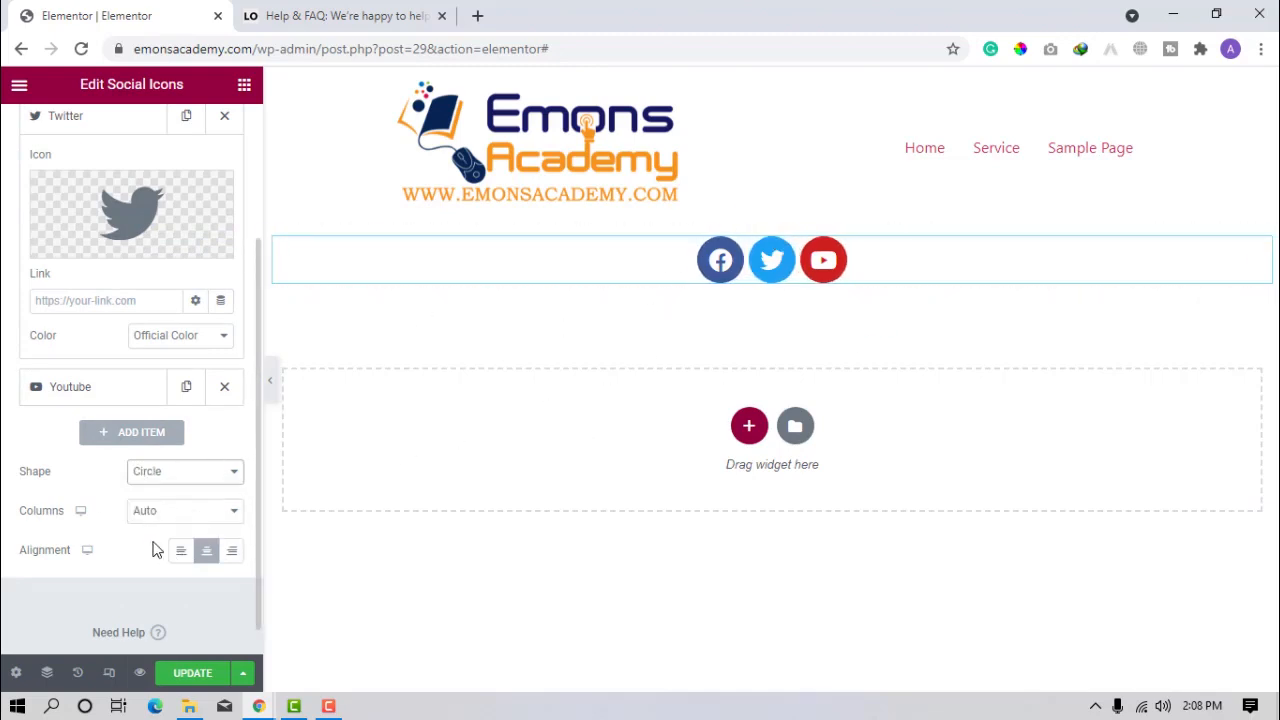
- Try a 5-column layout for the social icons and return the column count to Auto
click(157, 512)
click(150, 597)
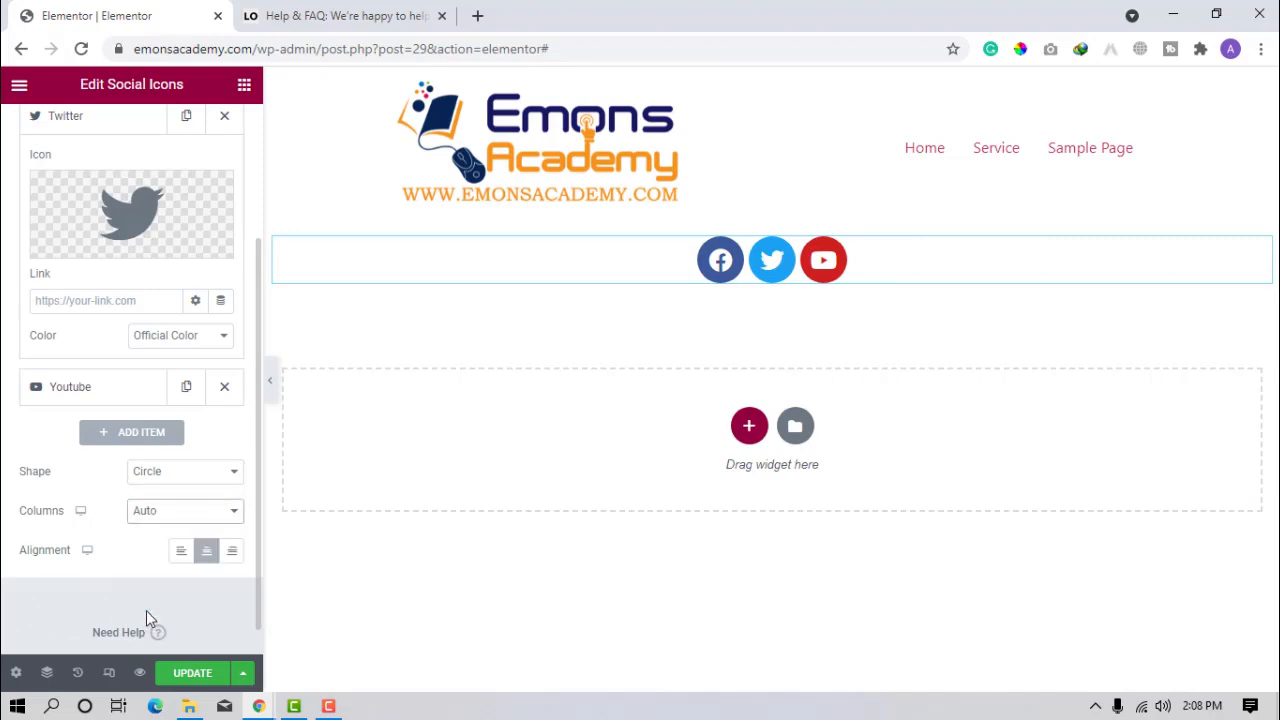
click(165, 512)
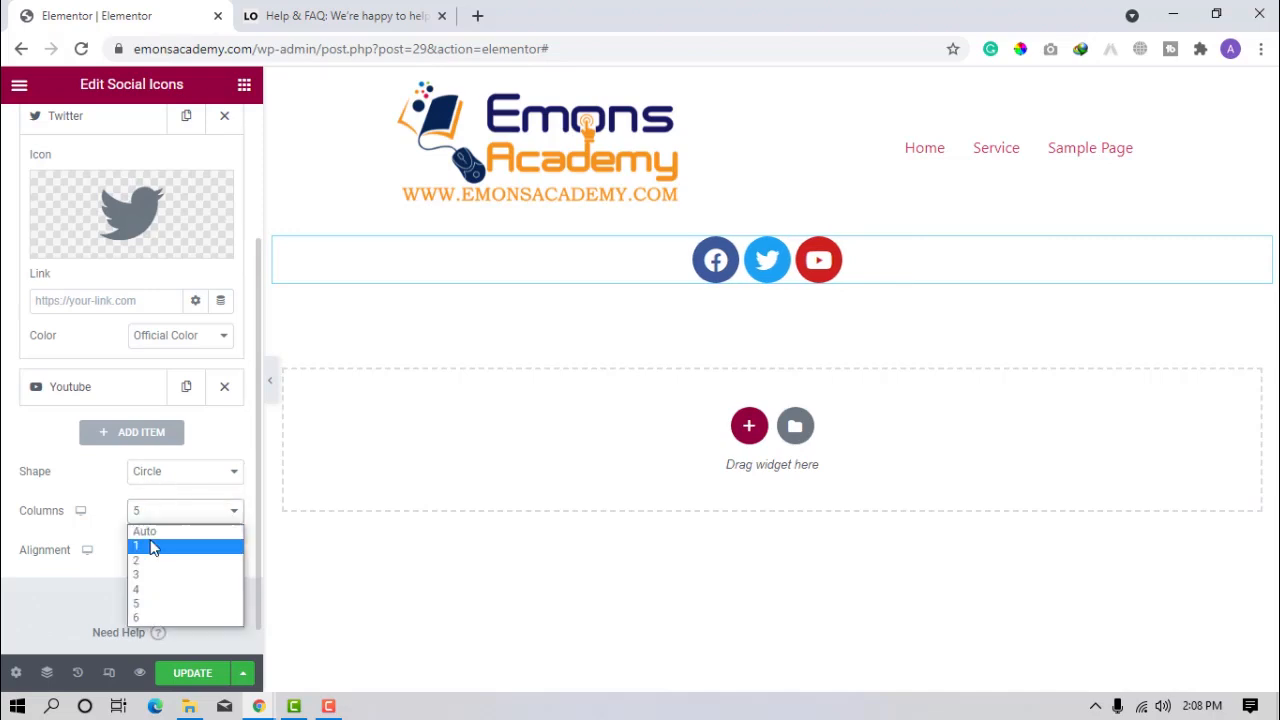
click(150, 530)
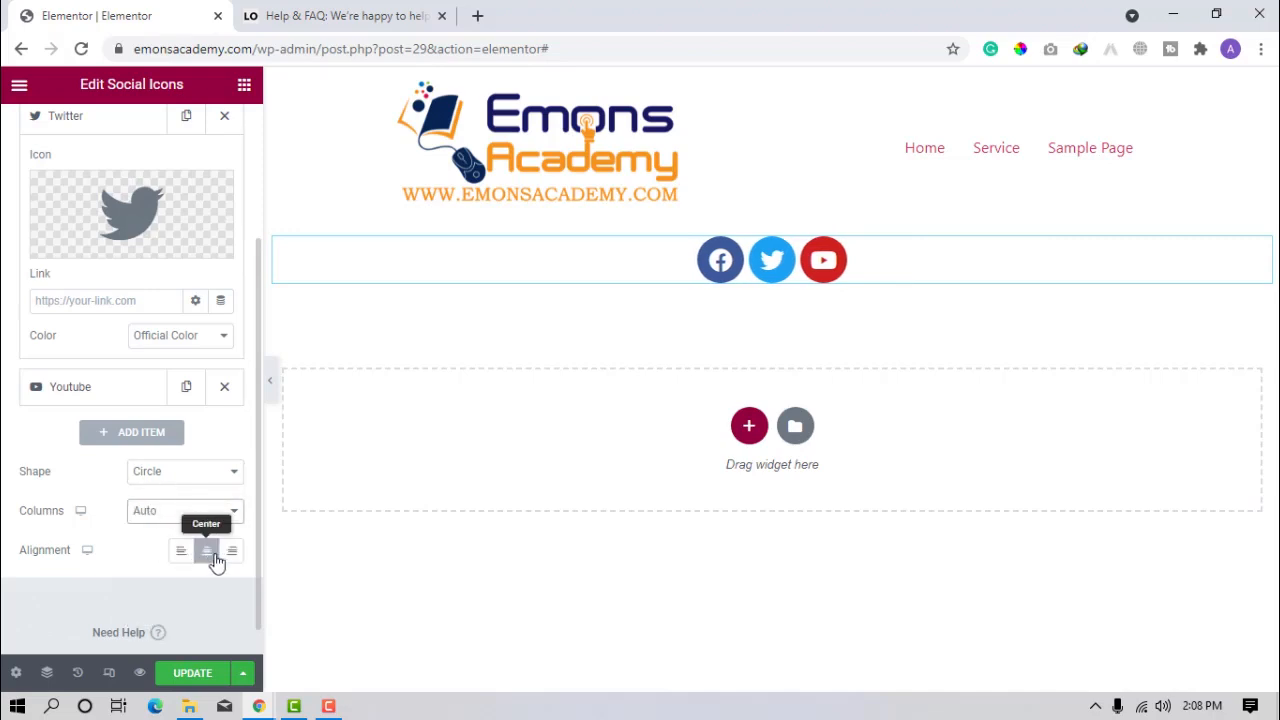
- Align the social icons left after trying right and center, and collapse the Twitter item
click(181, 551)
click(232, 553)
click(206, 552)
click(181, 551)
scroll(172, 347, up, 2)
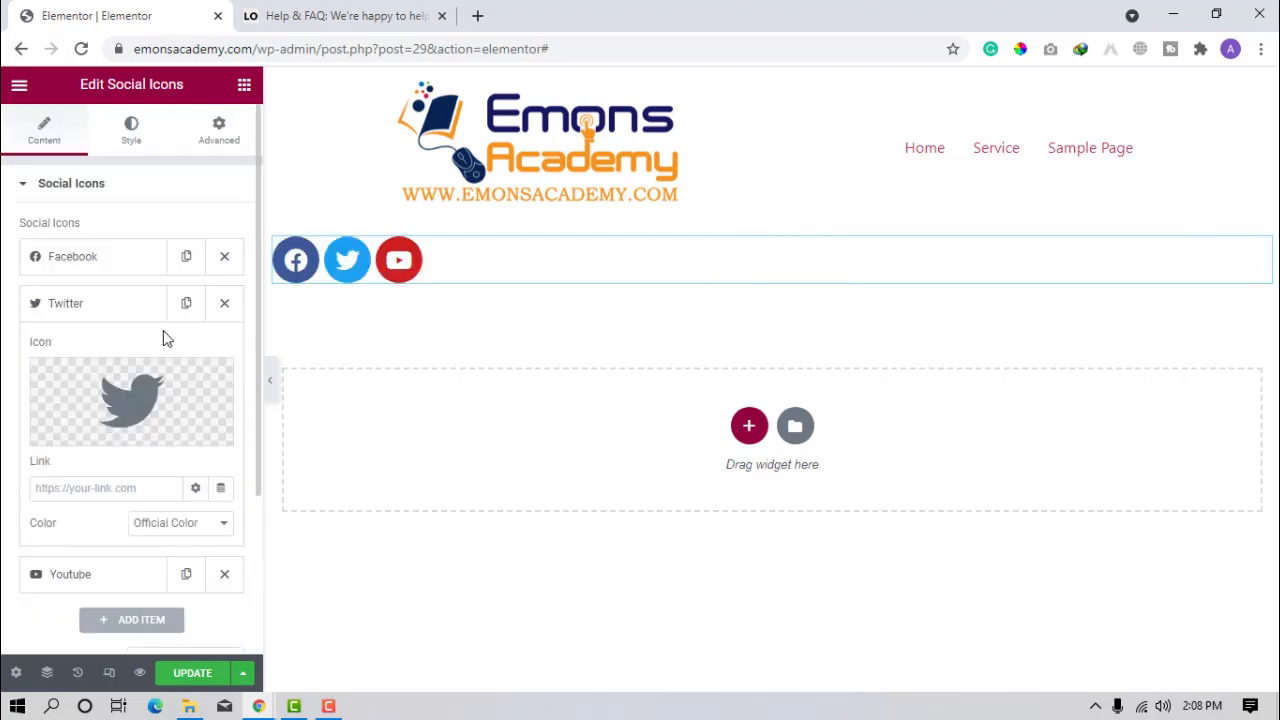
click(108, 320)
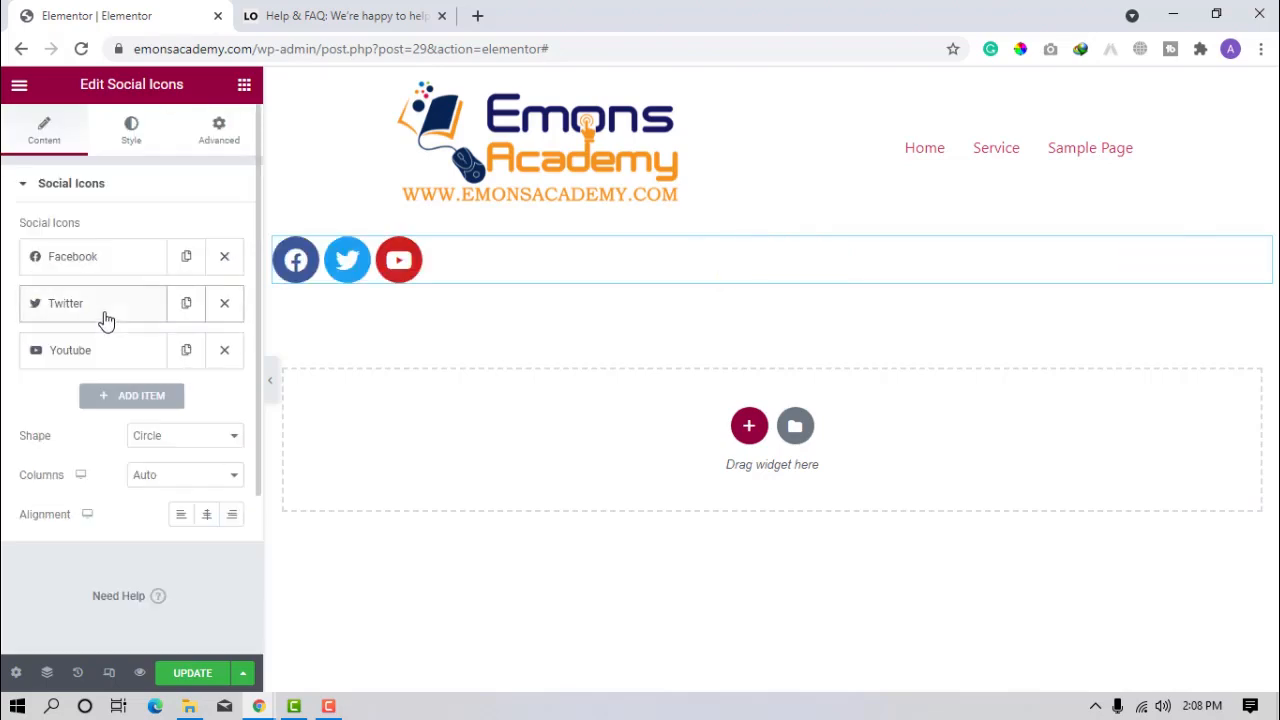
- Duplicate the Youtube item and open the copy to review its icon, link and color options
click(187, 352)
click(144, 409)
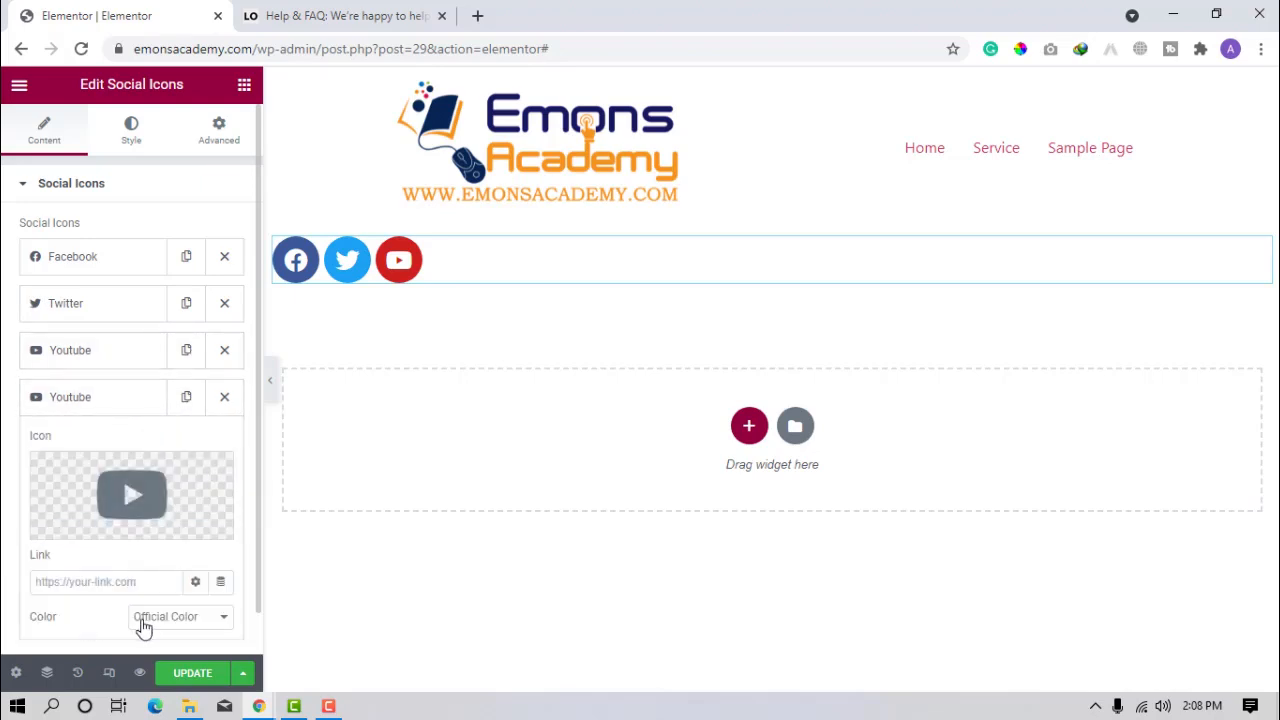
scroll(112, 520, down, 2)
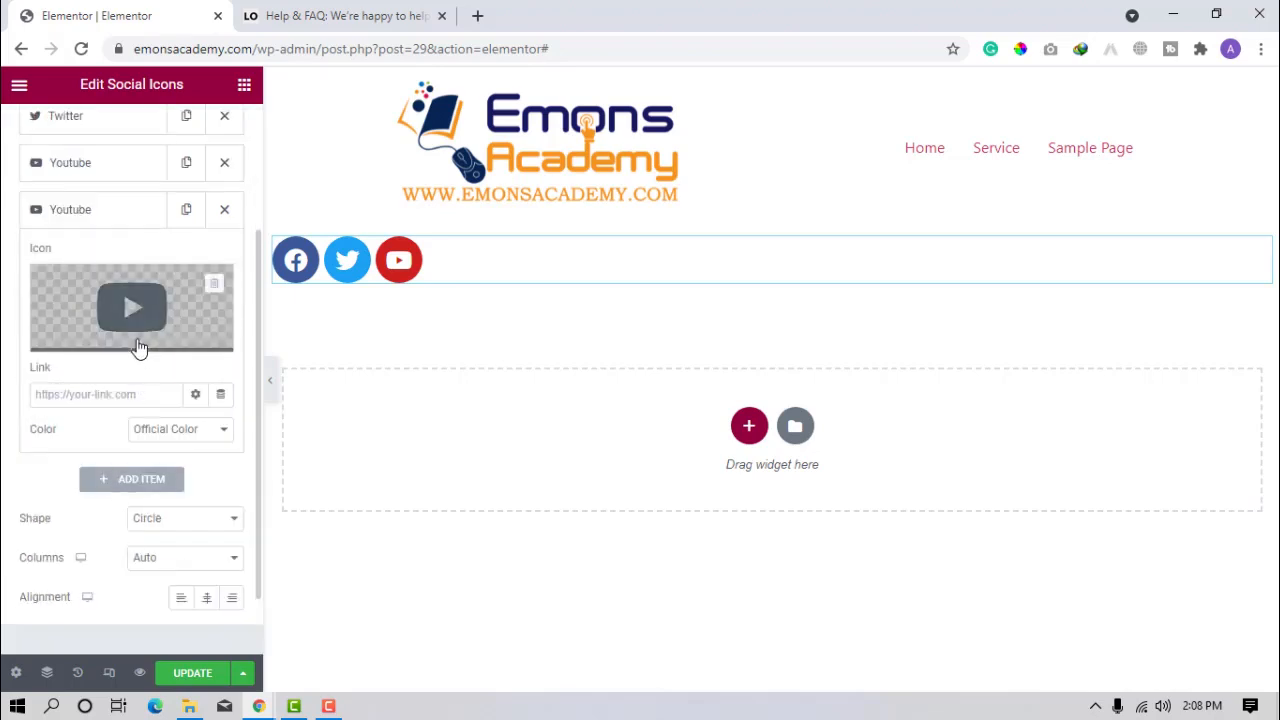
mouse_move(123, 343)
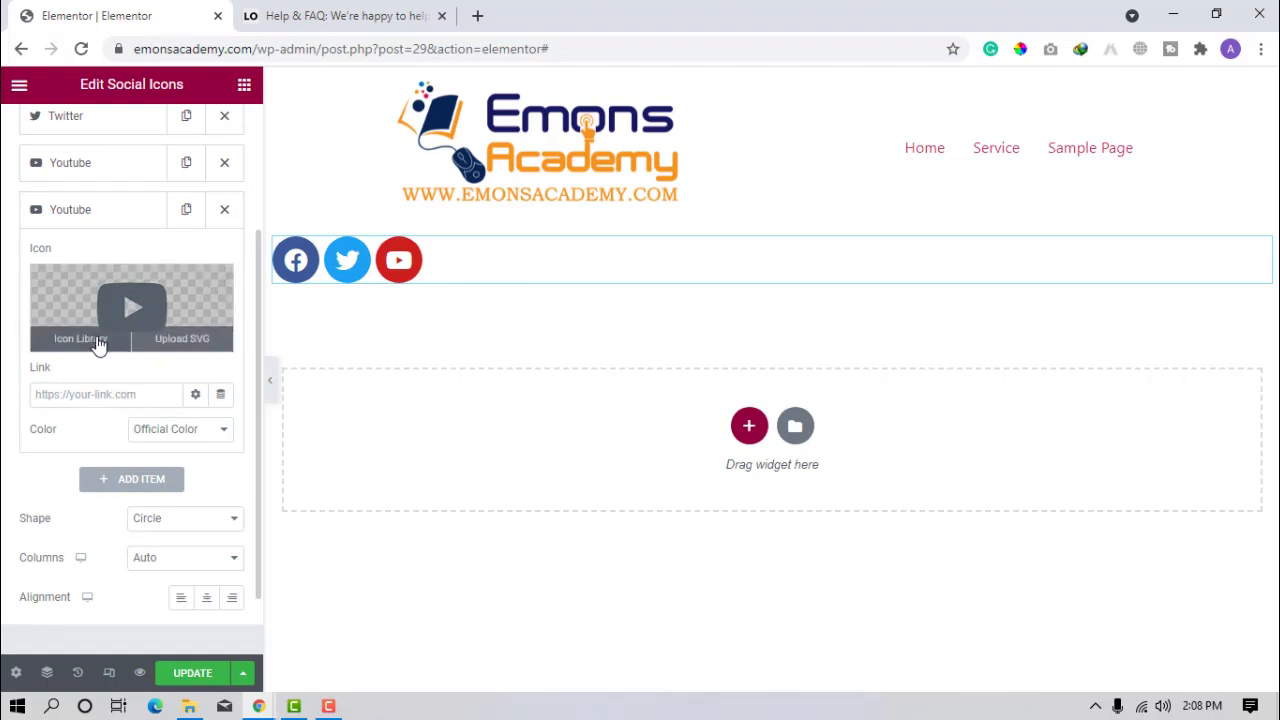
scroll(150, 485, down, 1)
scroll(152, 494, up, 3)
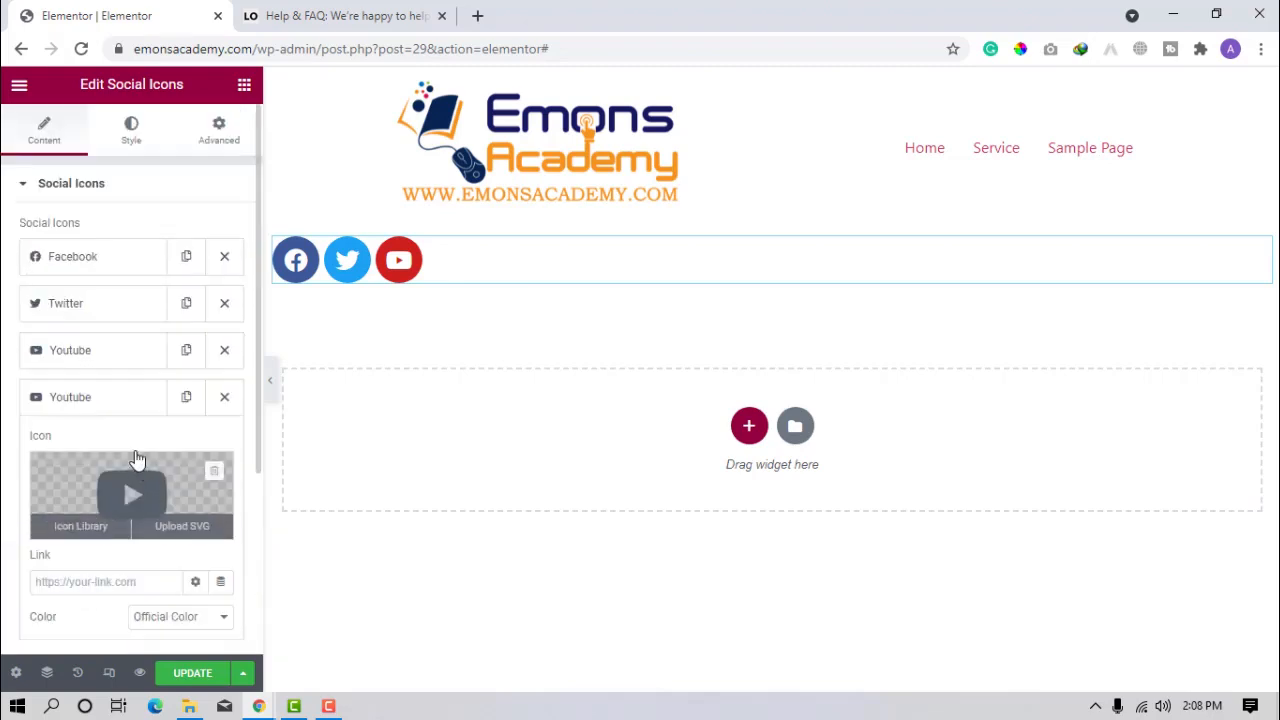
click(91, 401)
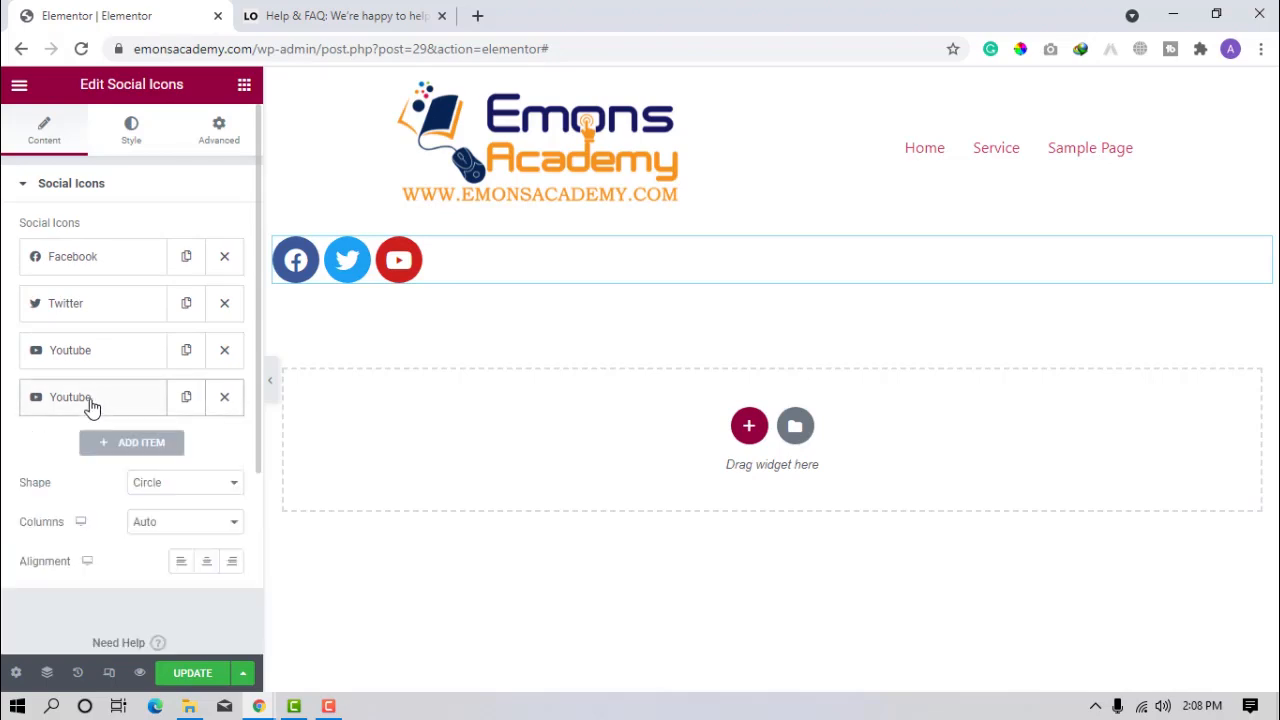
click(117, 401)
scroll(189, 473, down, 2)
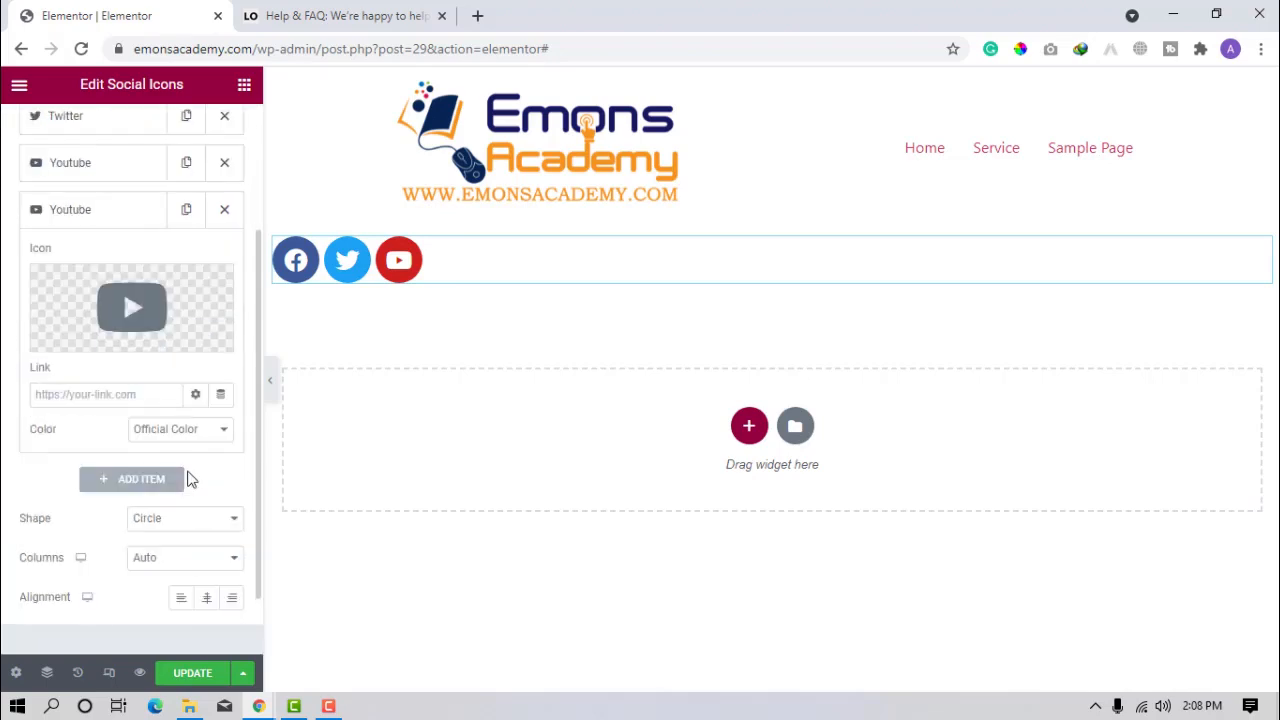
- Add a new Wordpress item to the social icons list, review its settings and collapse it
click(136, 485)
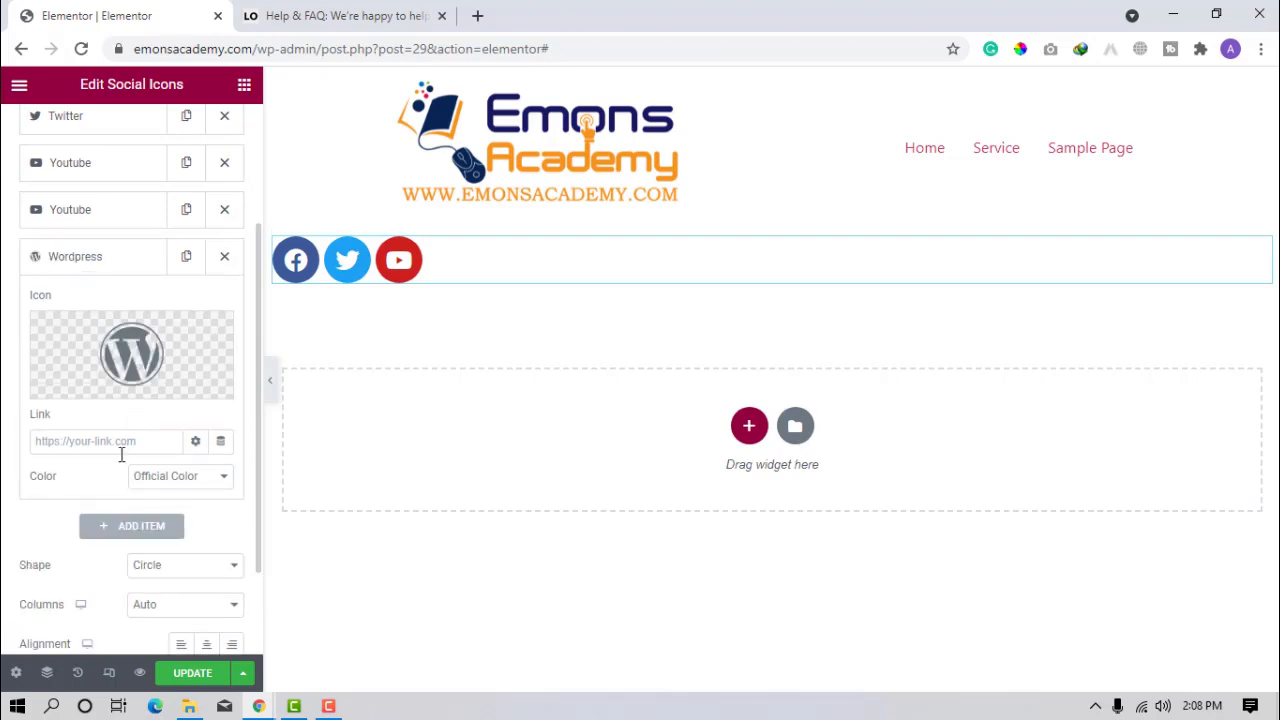
scroll(95, 400, up, 1)
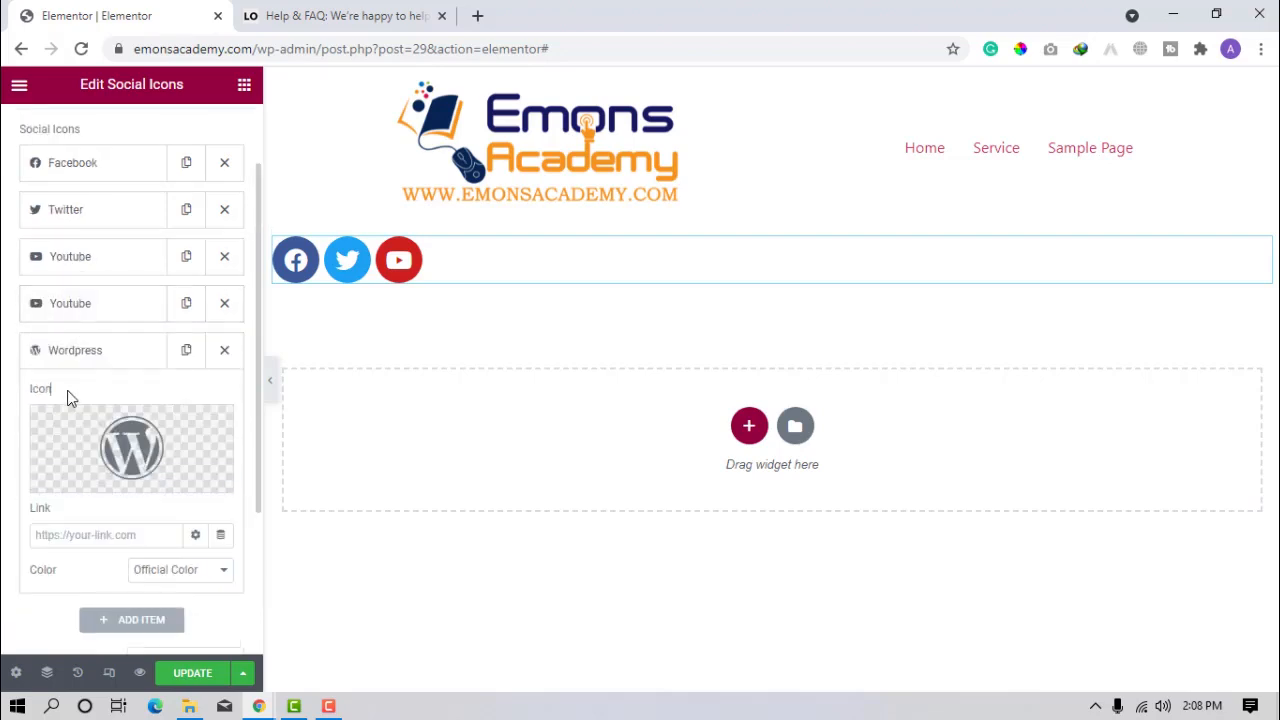
click(90, 355)
click(90, 358)
drag(49, 394, 11, 380)
click(87, 357)
double_click(87, 355)
click(87, 355)
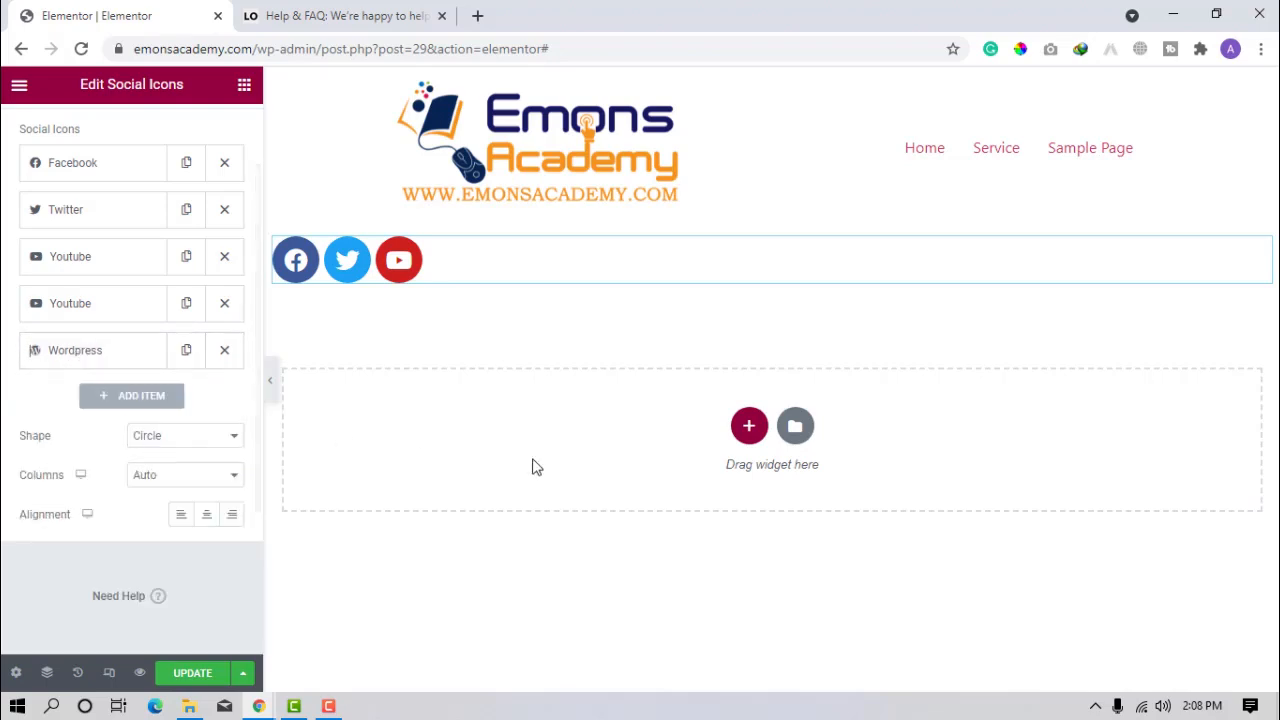
- Increase the size of the social icons in their style settings
scroll(130, 150, up, 2)
click(127, 145)
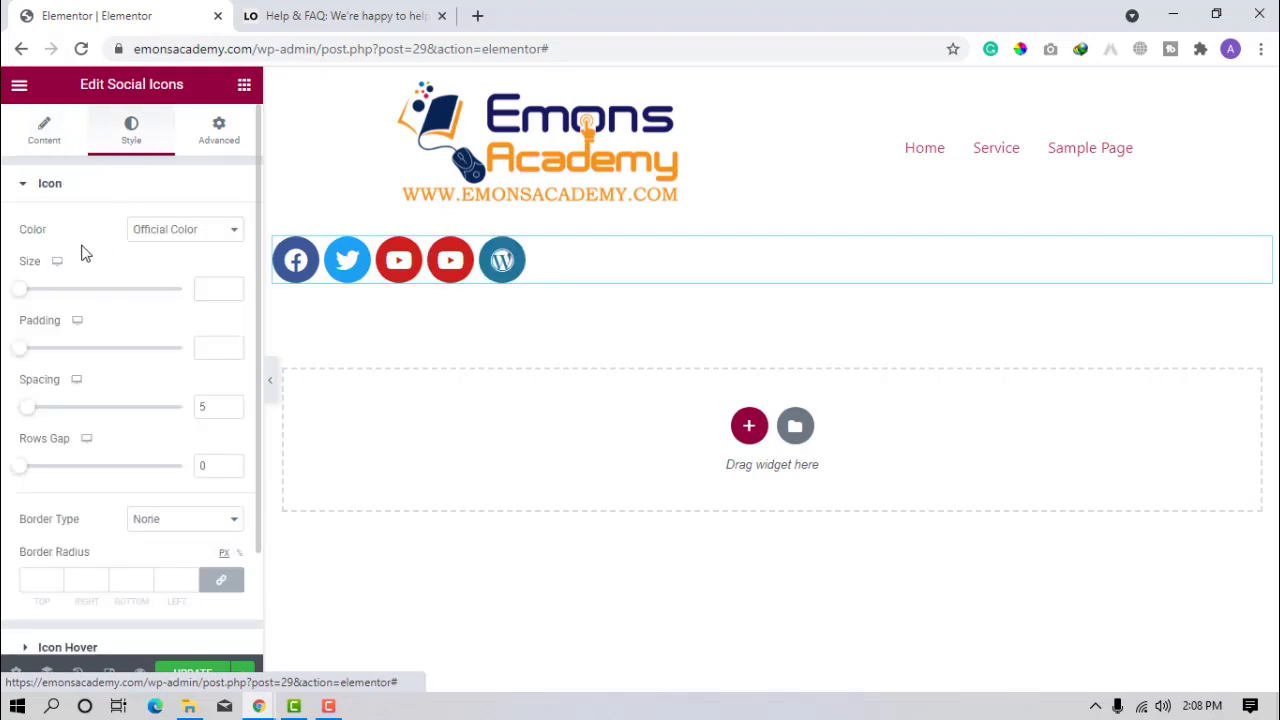
drag(28, 292, 154, 289)
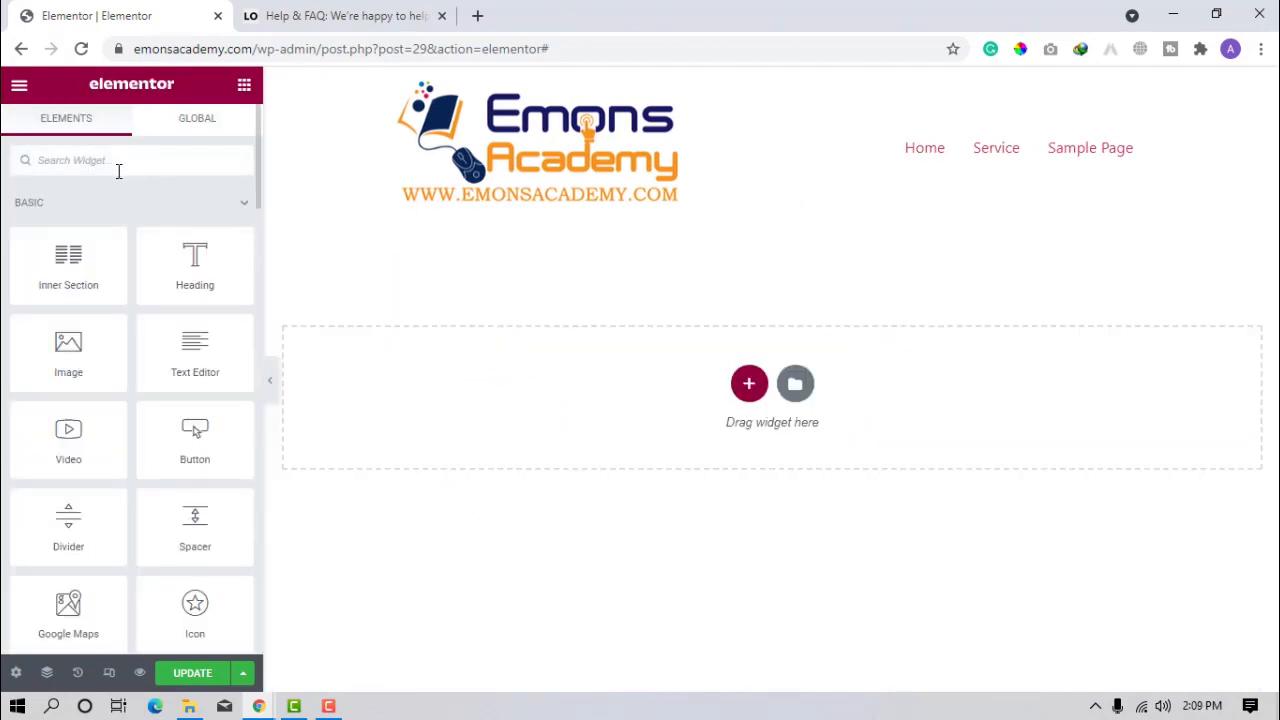
click(118, 171)
text(ste)
key(BackSpace)
key(BackSpace)
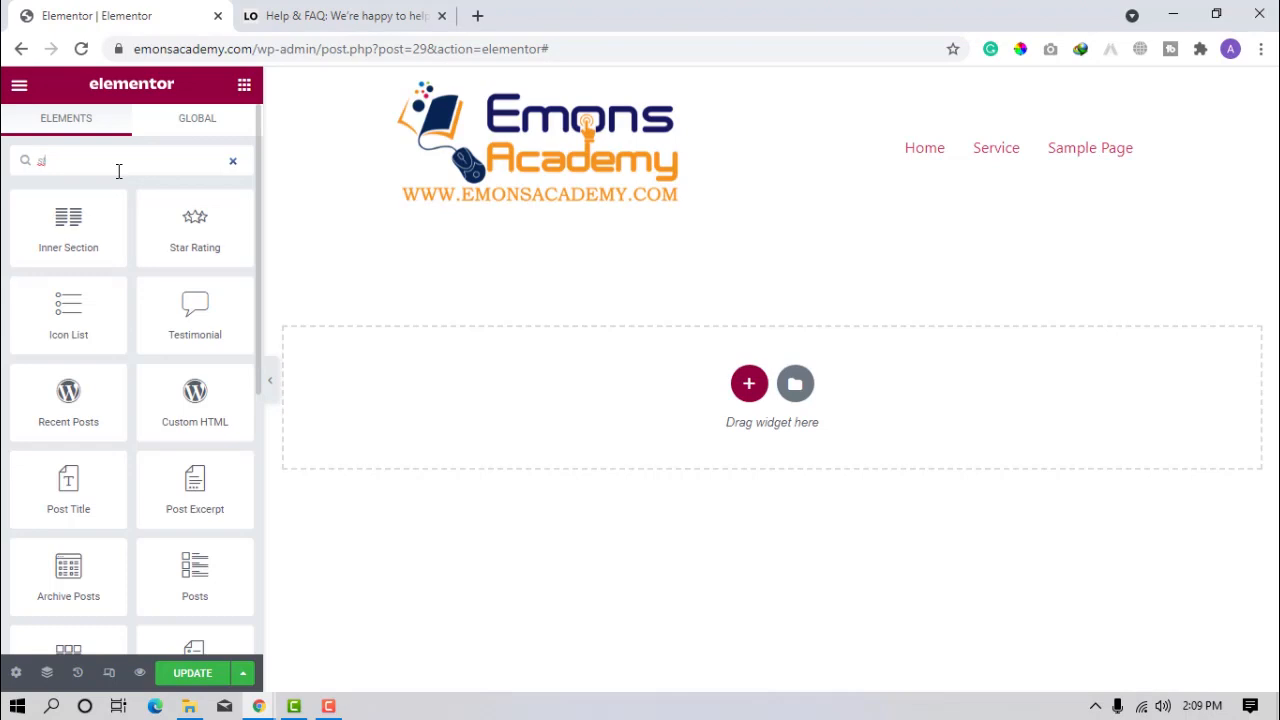
text(t)
text(tu)
key(BackSpace)
key(BackSpace)
text(a)
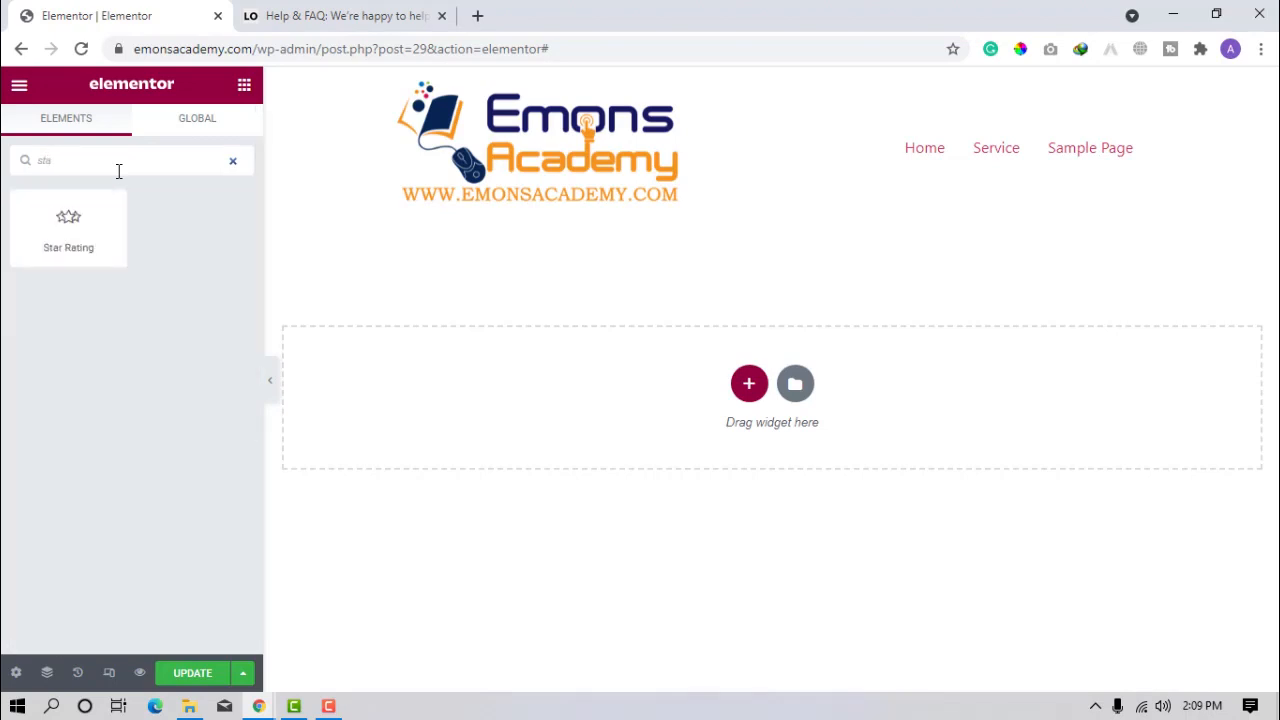
key(BackSpace)
key(BackSpace)
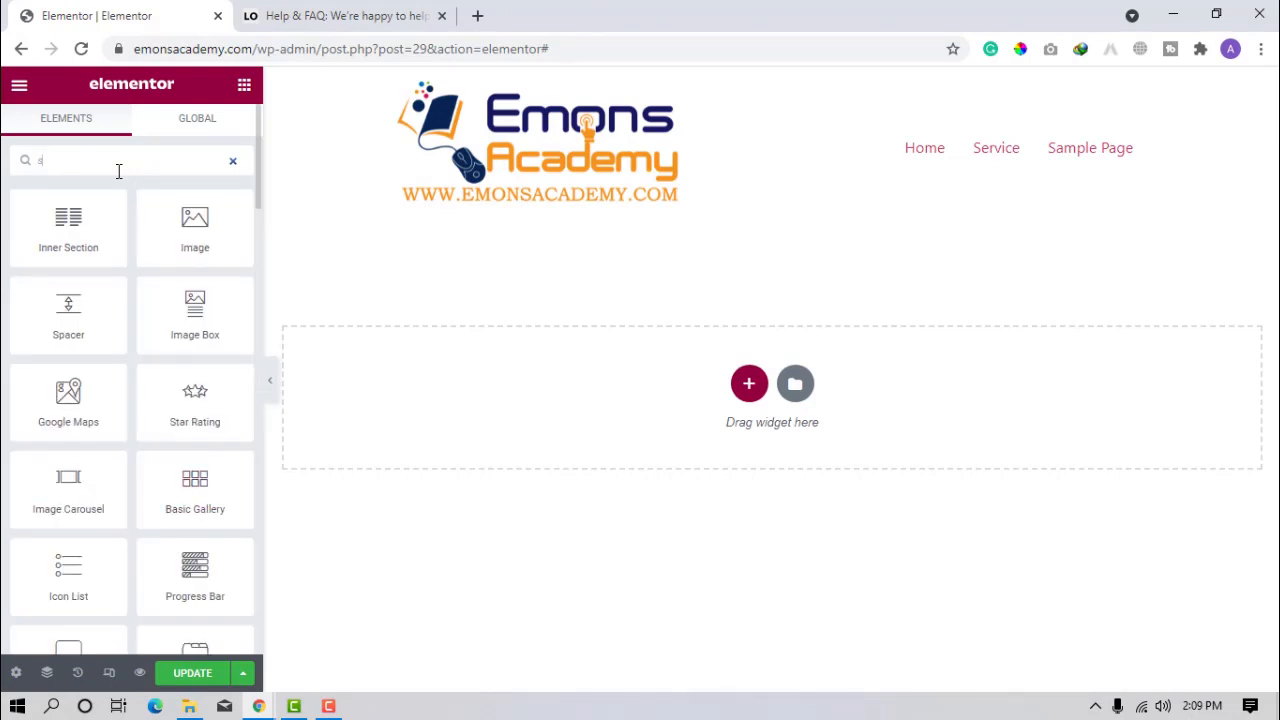
key(BackSpace)
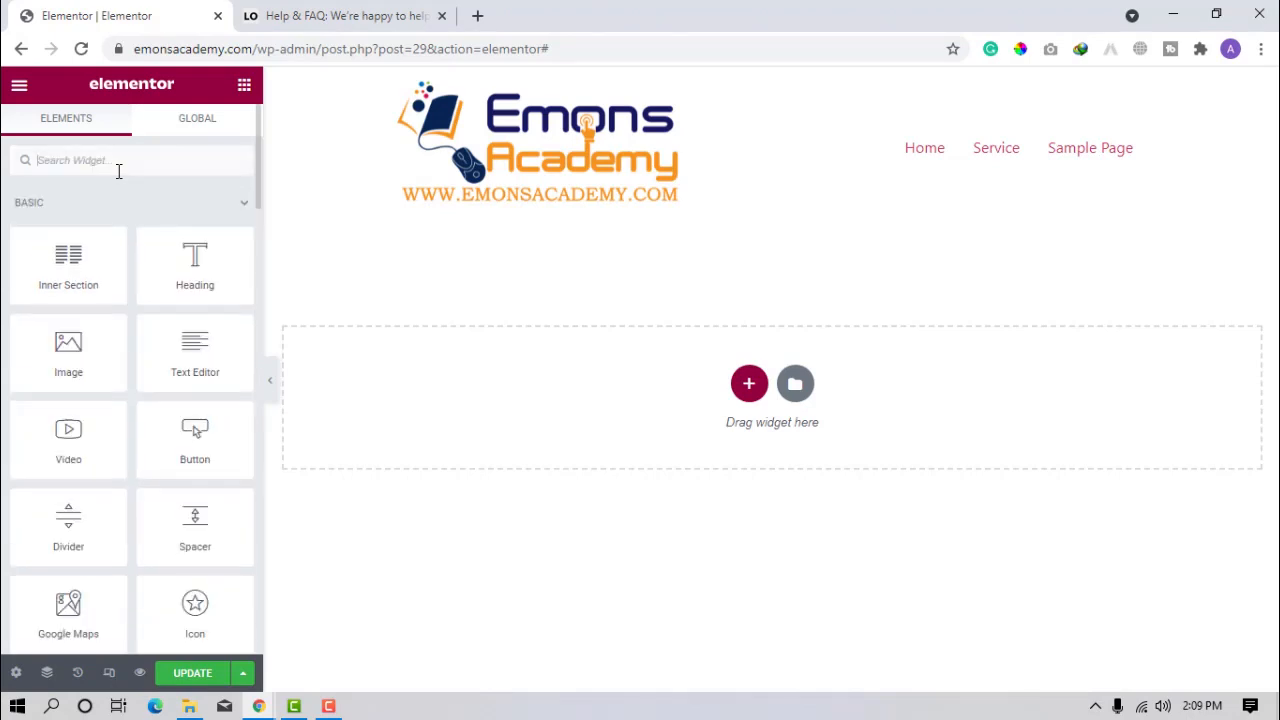
- Search the widgets for "pro" and add a Progress Bar to the empty widget area of the page
text(pro)
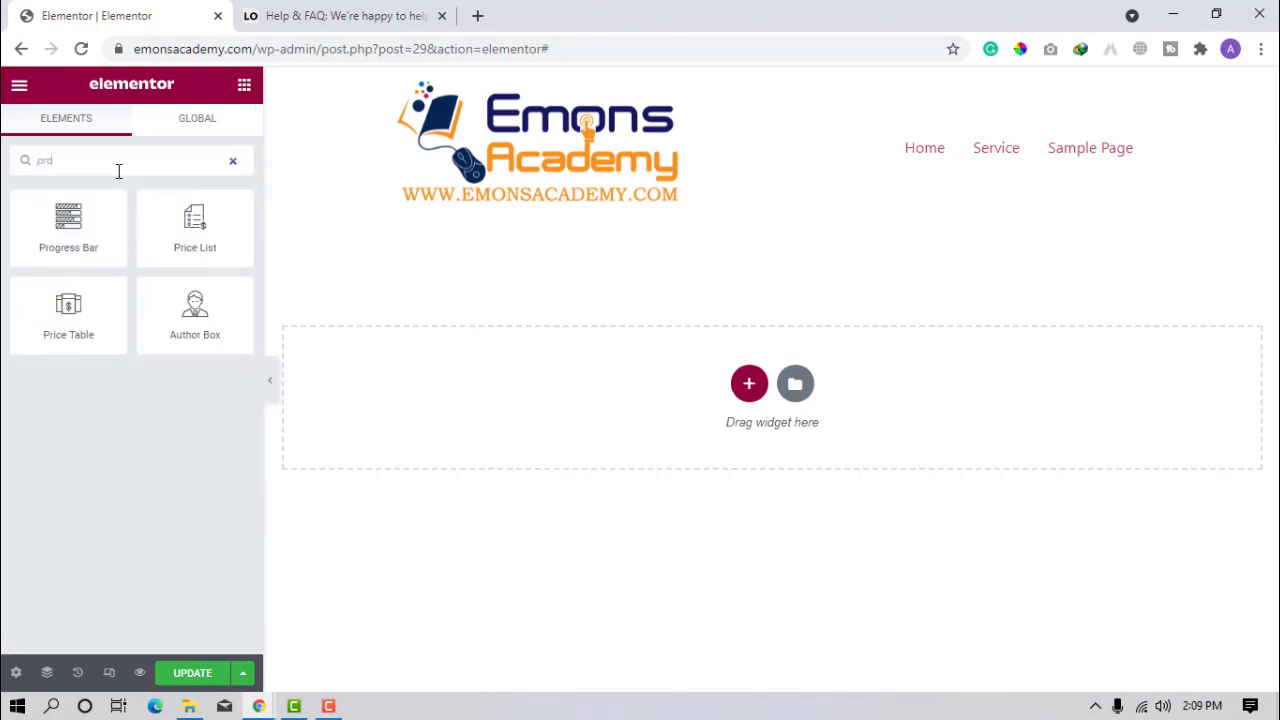
drag(68, 222, 831, 414)
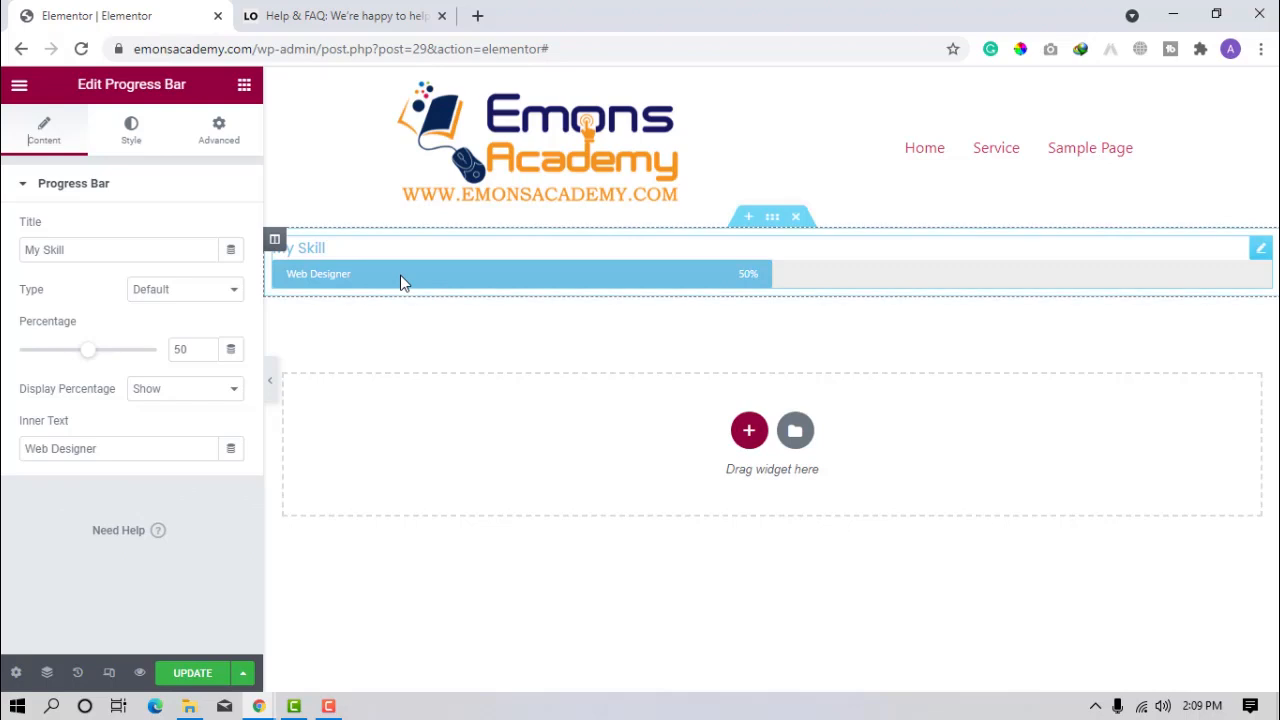
click(88, 196)
click(88, 196)
drag(87, 248, 3, 262)
- Set the progress bar's type to Success and its percentage to 90, and open its style settings
click(150, 295)
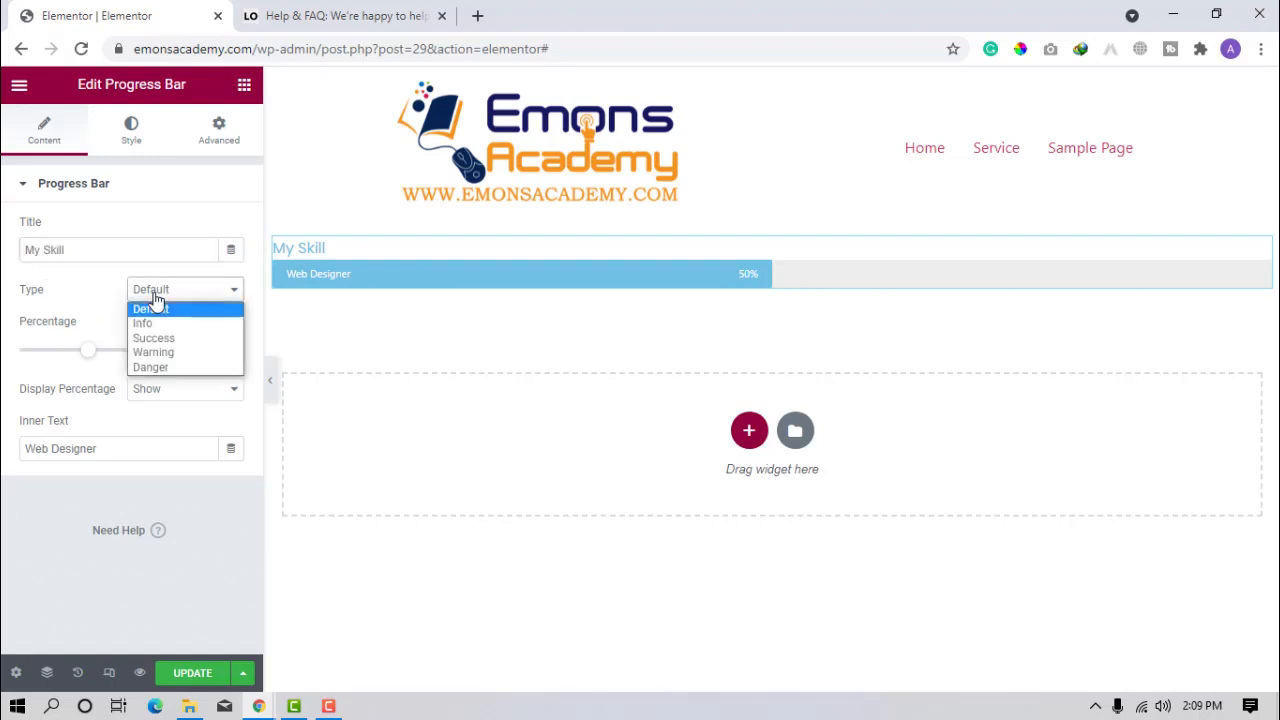
click(160, 338)
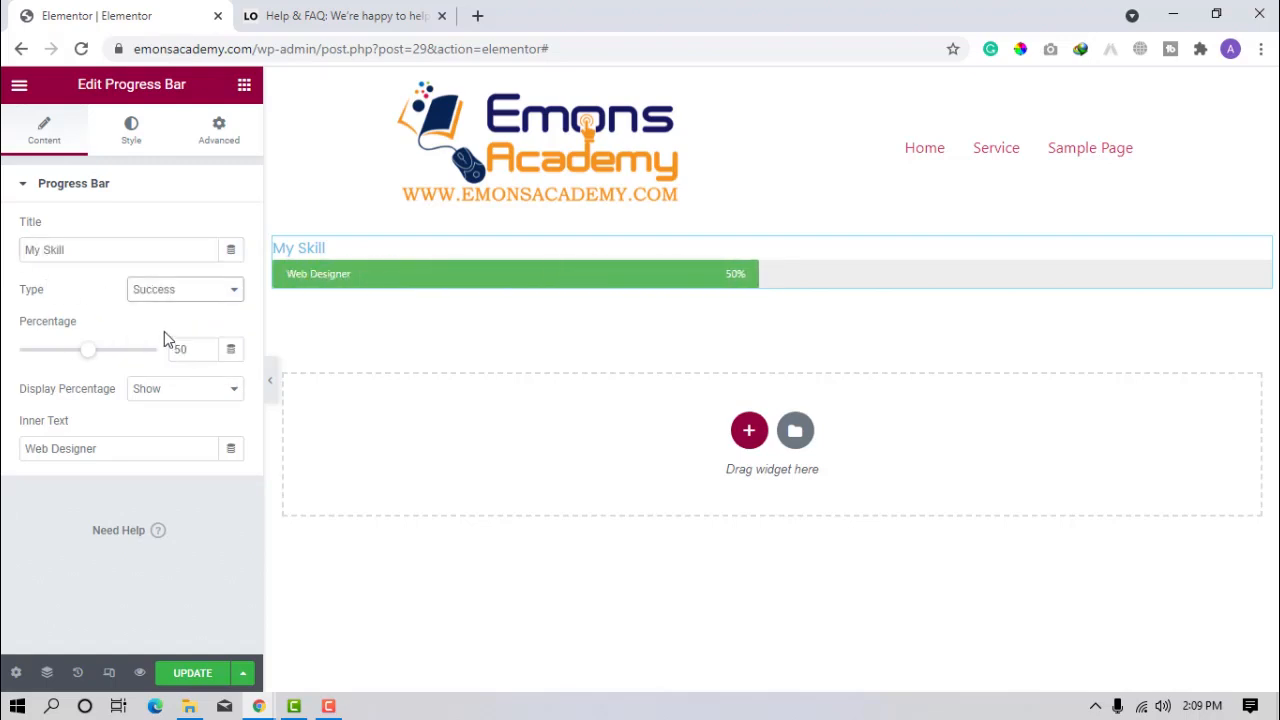
drag(91, 357, 147, 362)
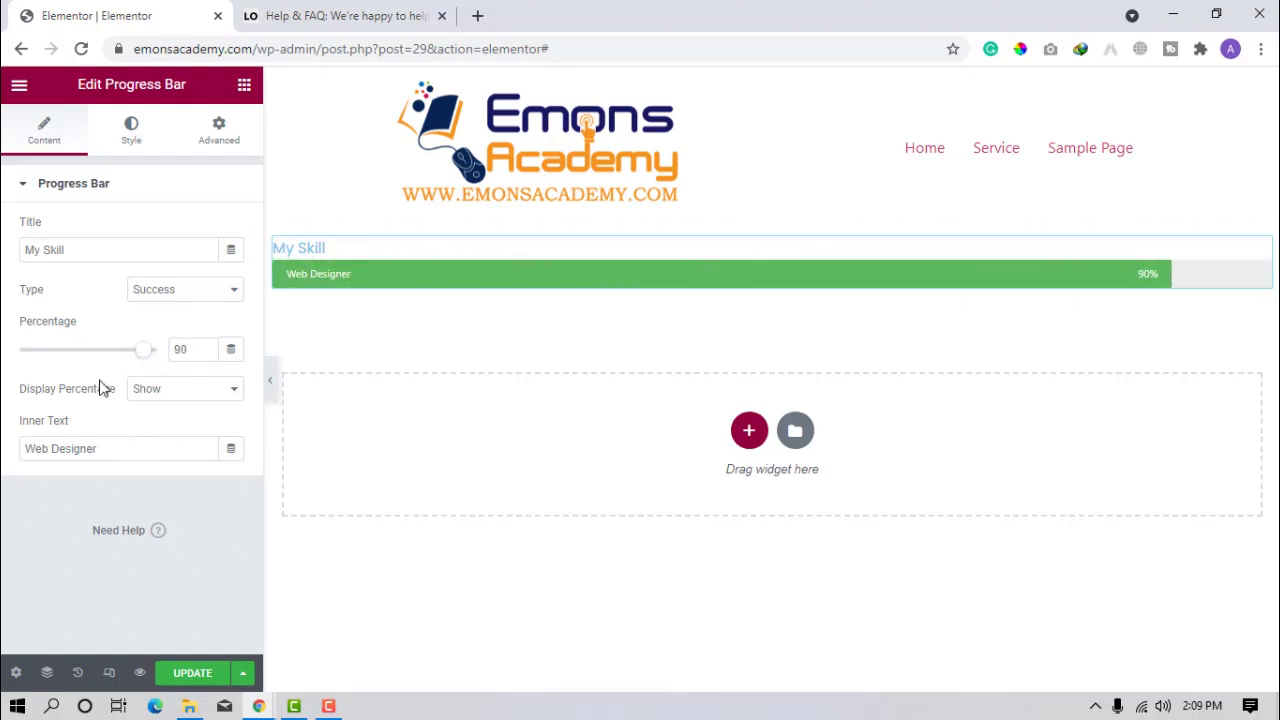
click(44, 199)
click(131, 140)
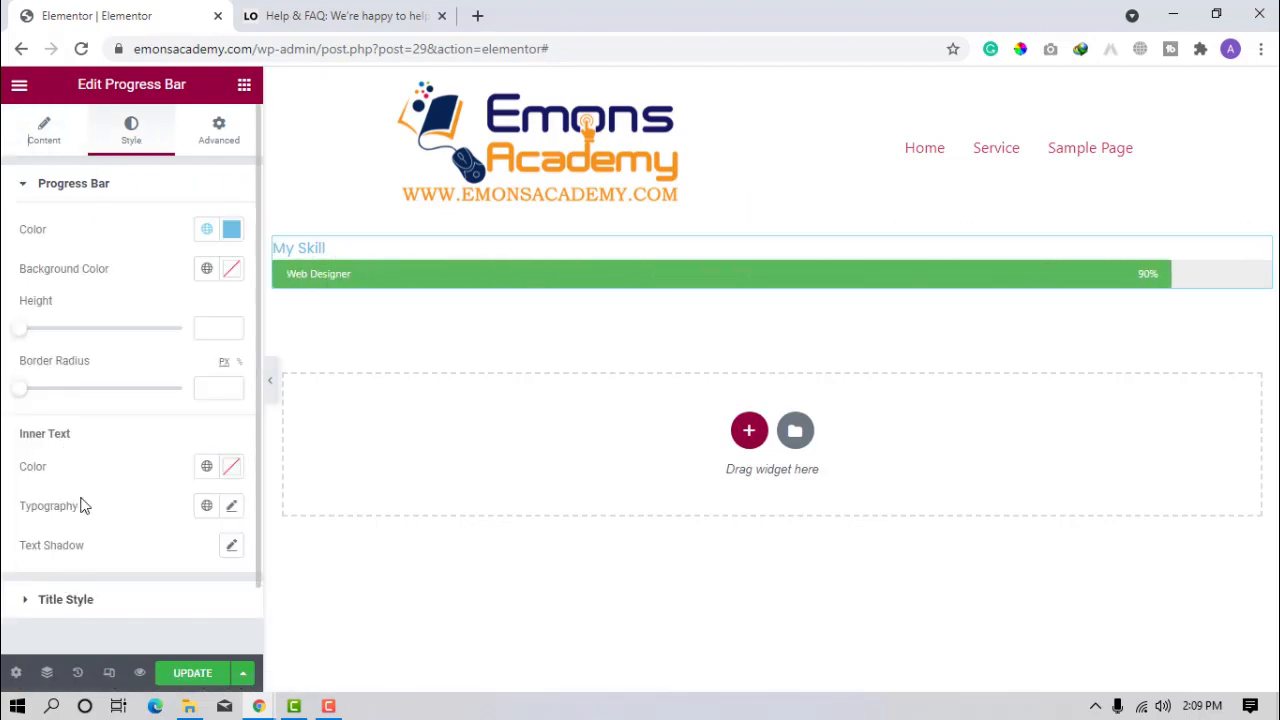
- Duplicate the Web Designer progress bar and clear the title of the copy
right_click(354, 277)
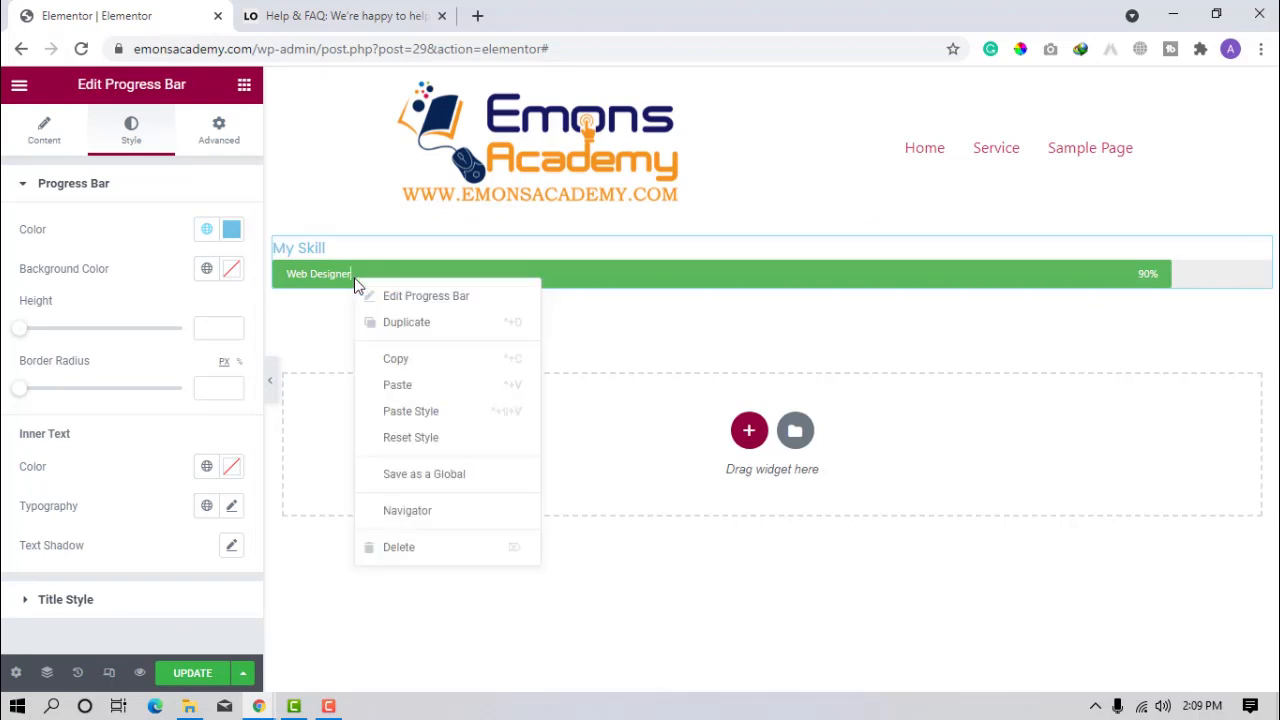
click(432, 328)
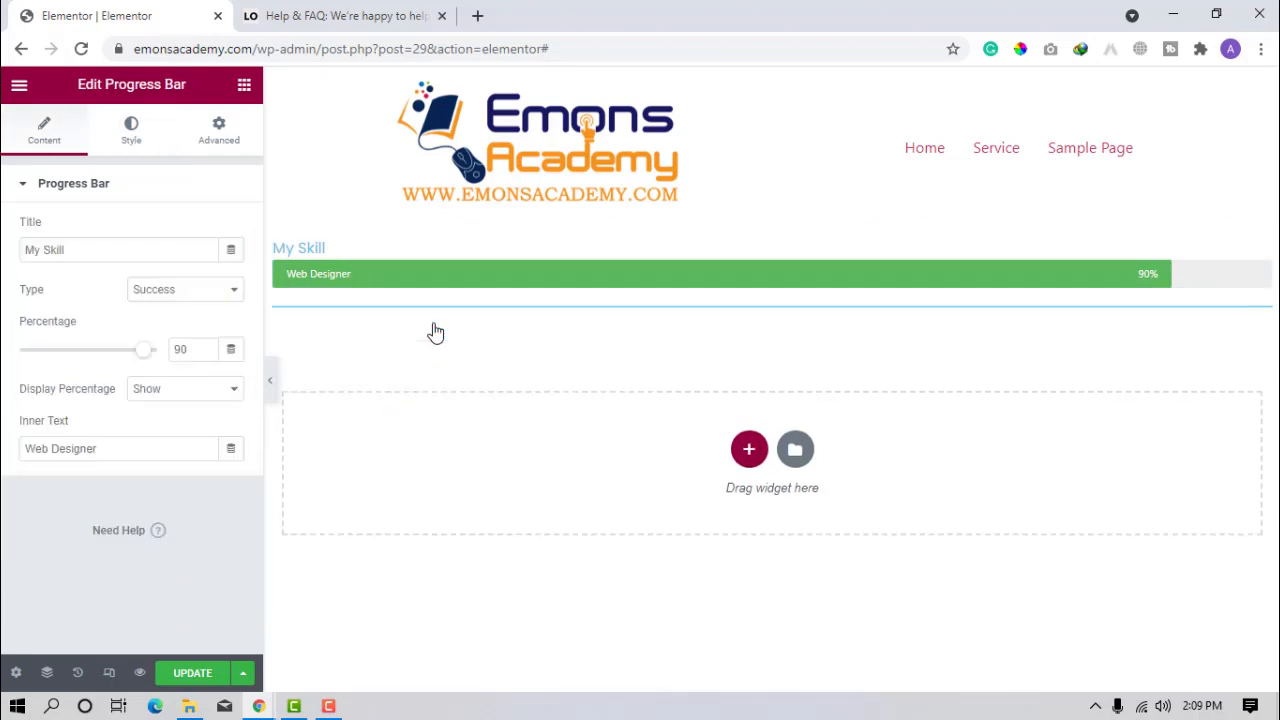
drag(97, 238, 6, 277)
key(BackSpace)
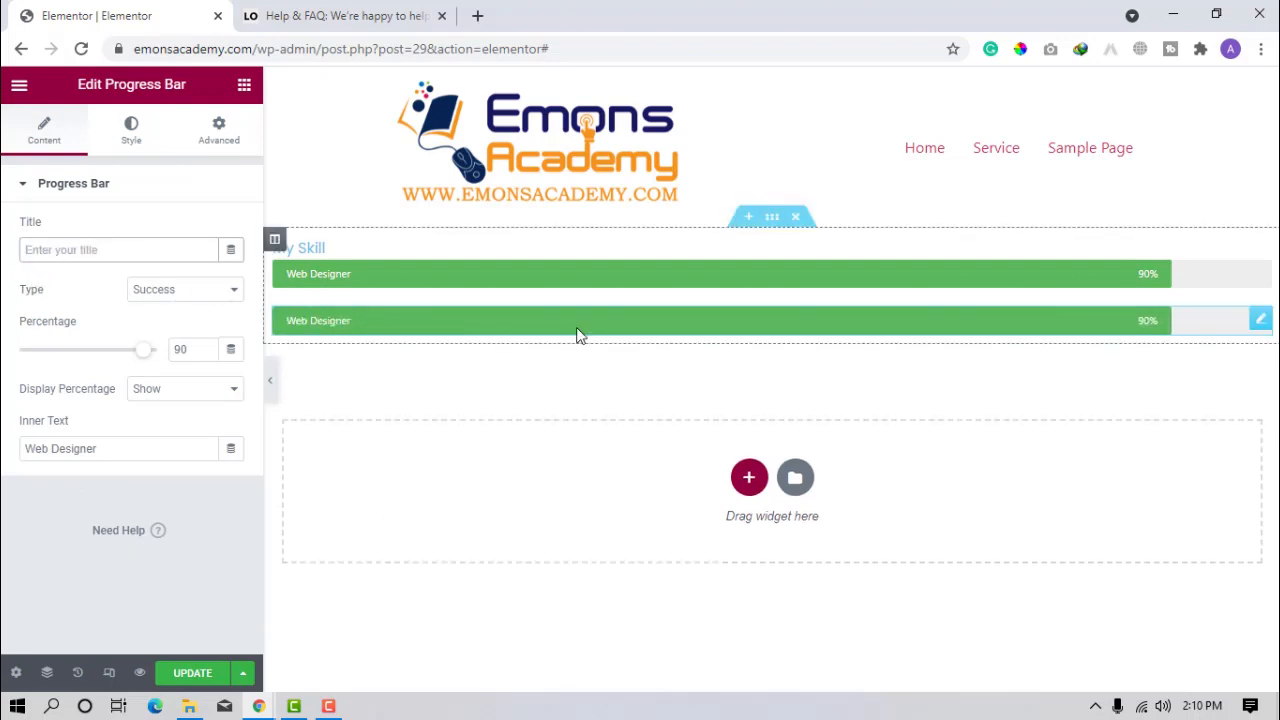
- Duplicate the untitled progress bar twice to make four stacked bars
right_click(560, 332)
click(598, 378)
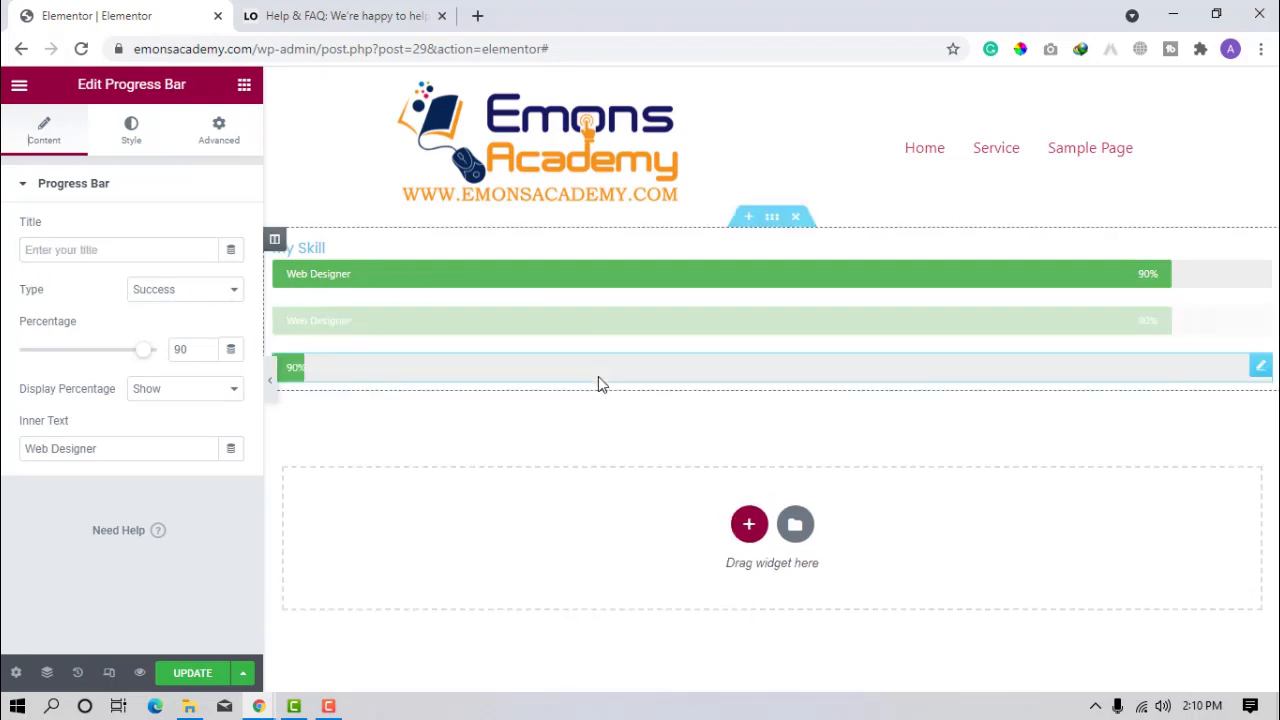
right_click(412, 360)
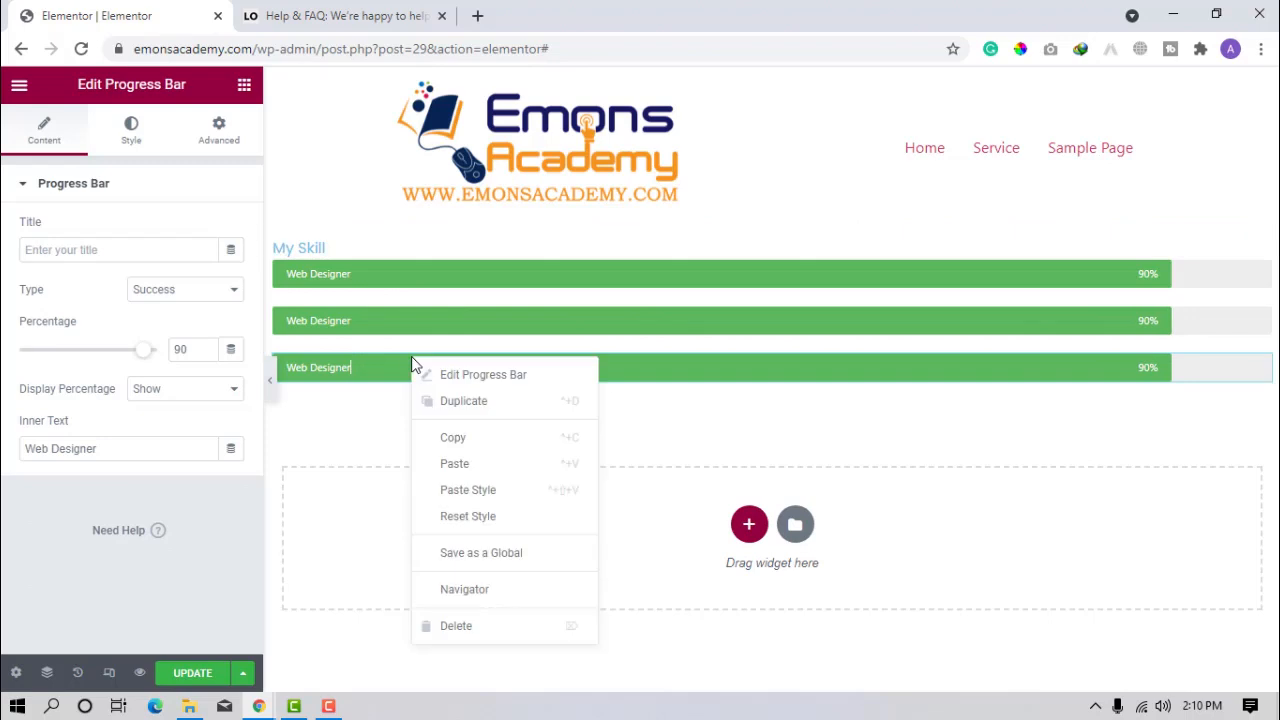
click(438, 405)
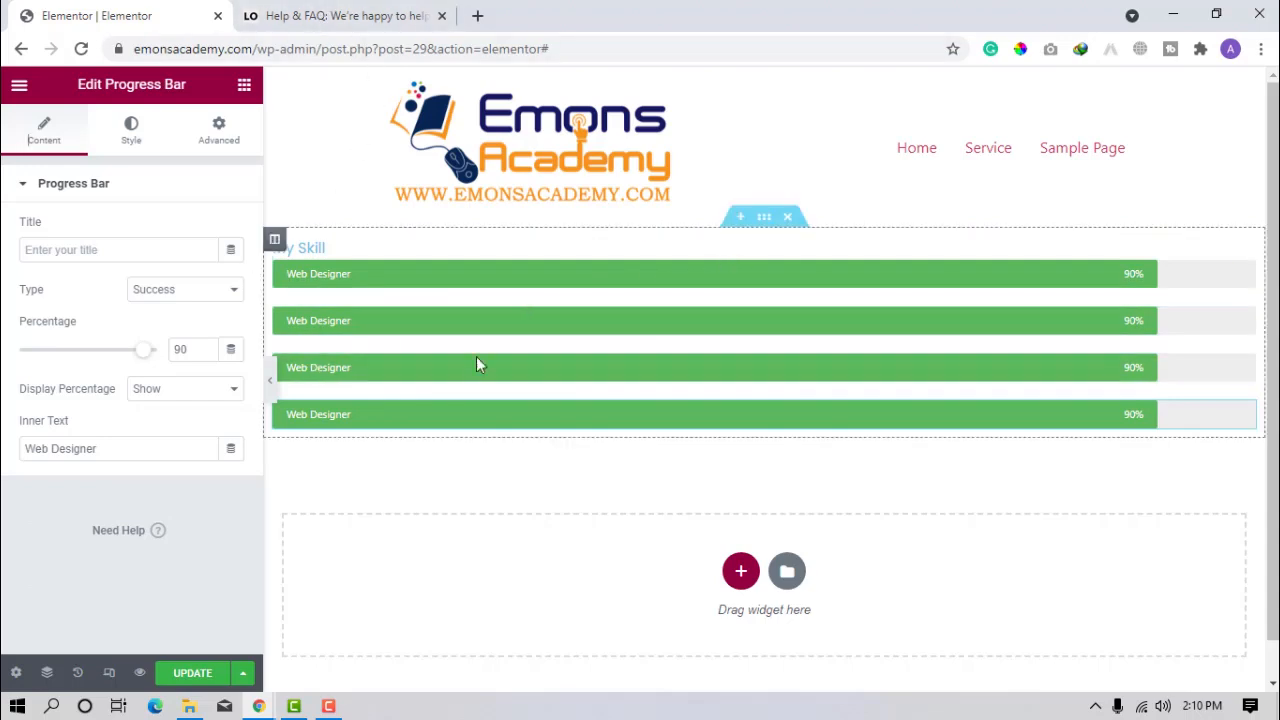
- Set the boxed content width of the section holding the progress bars to 1000
click(766, 218)
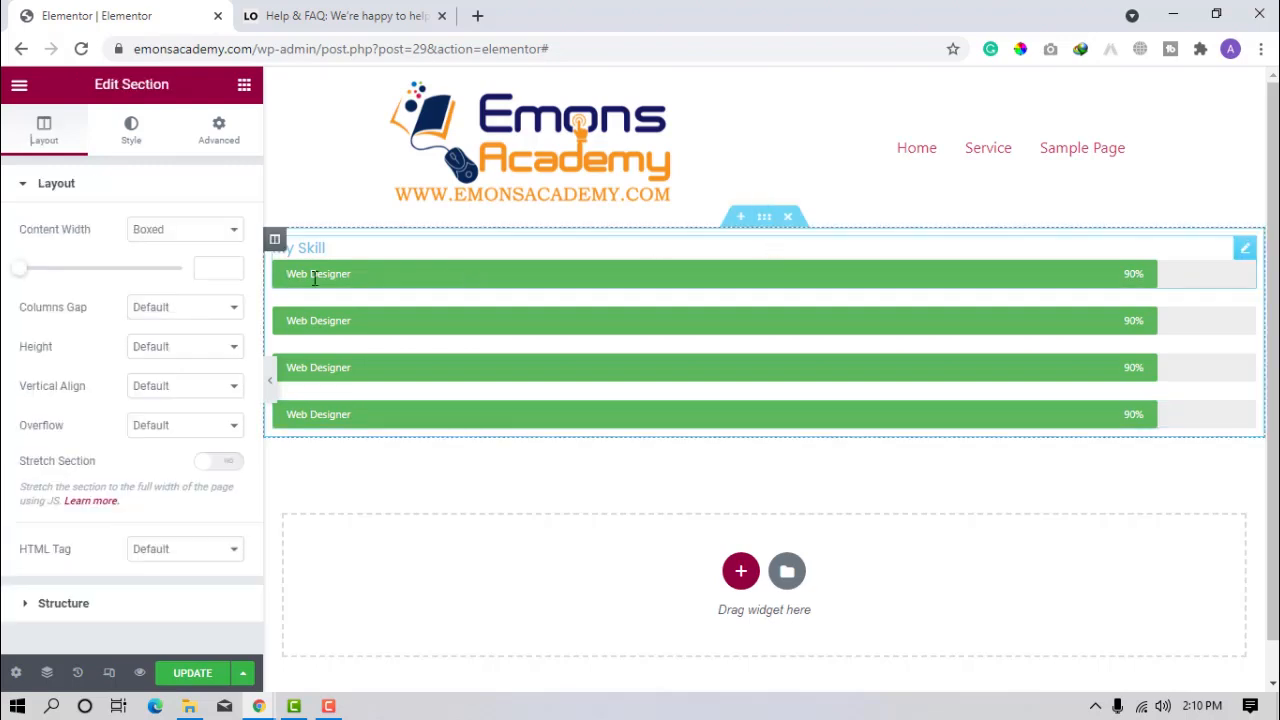
click(206, 268)
text(1000)
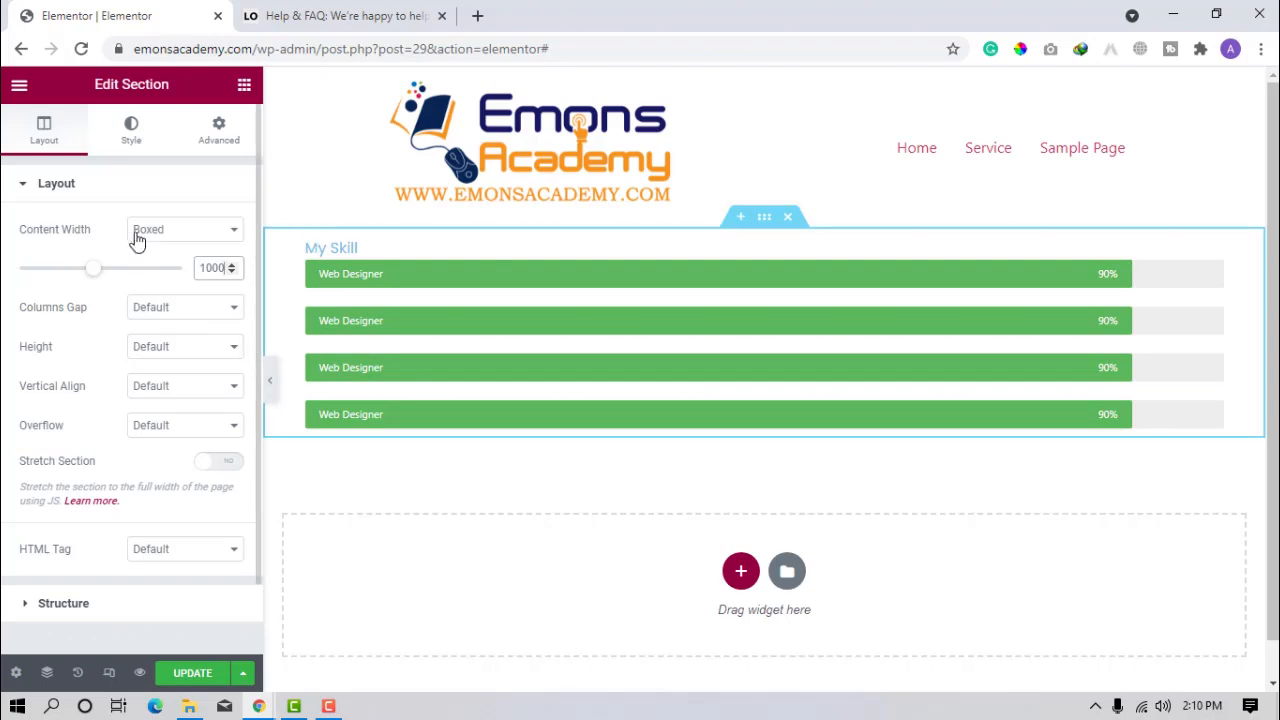
- Set the percentage of the first progress bar, under the My Skill title, to 99
click(497, 289)
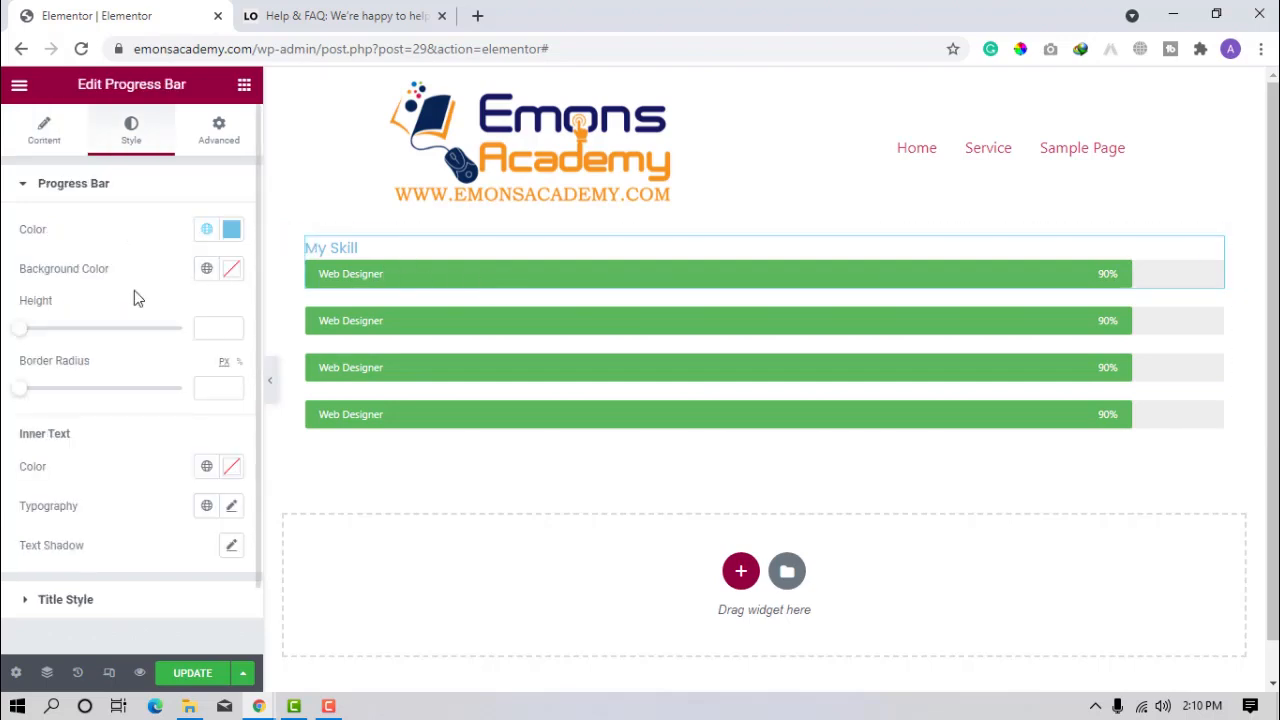
drag(106, 589, 111, 578)
click(52, 128)
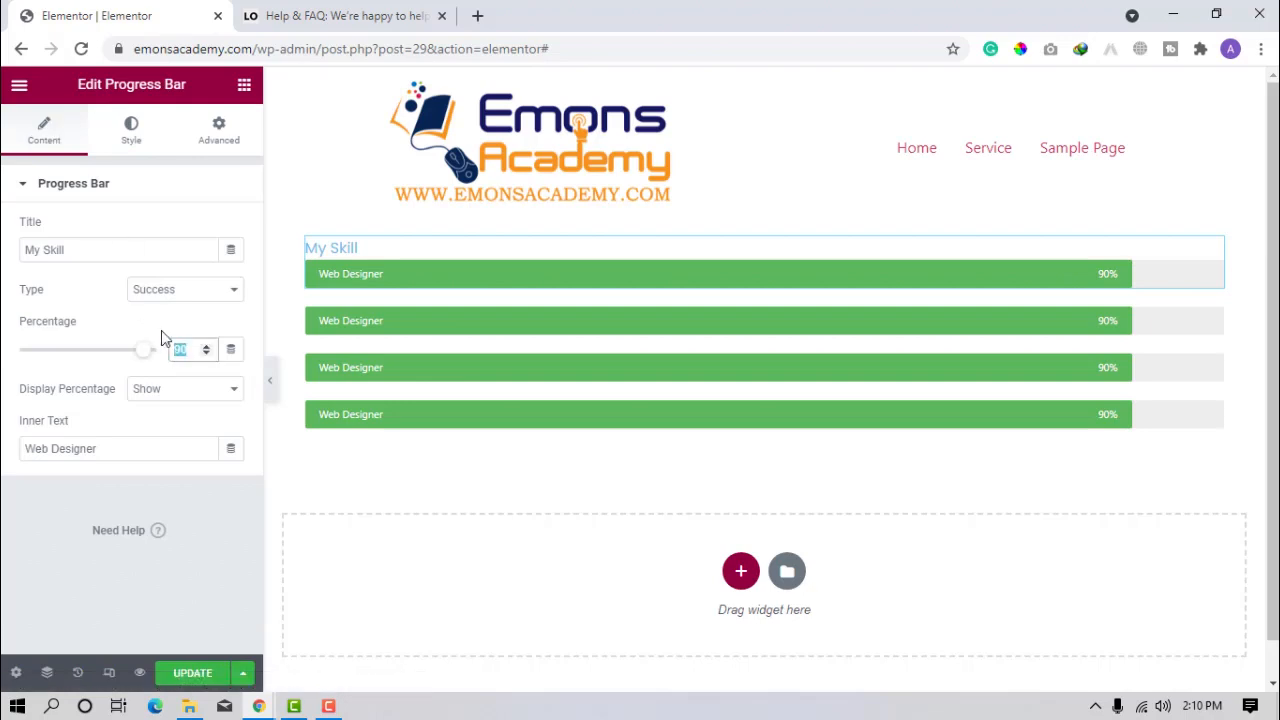
text(99)
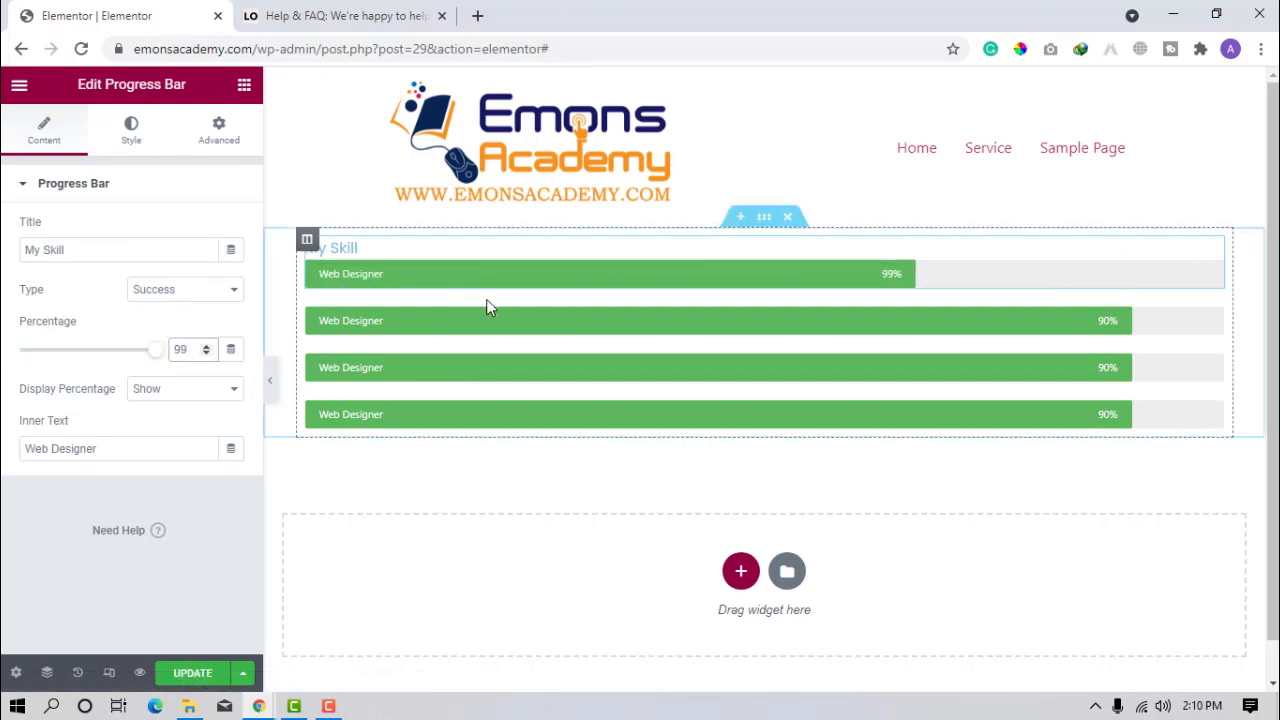
click(65, 192)
- Change the second progress bar to inner text "Java", percentage 87 and type Info
click(382, 320)
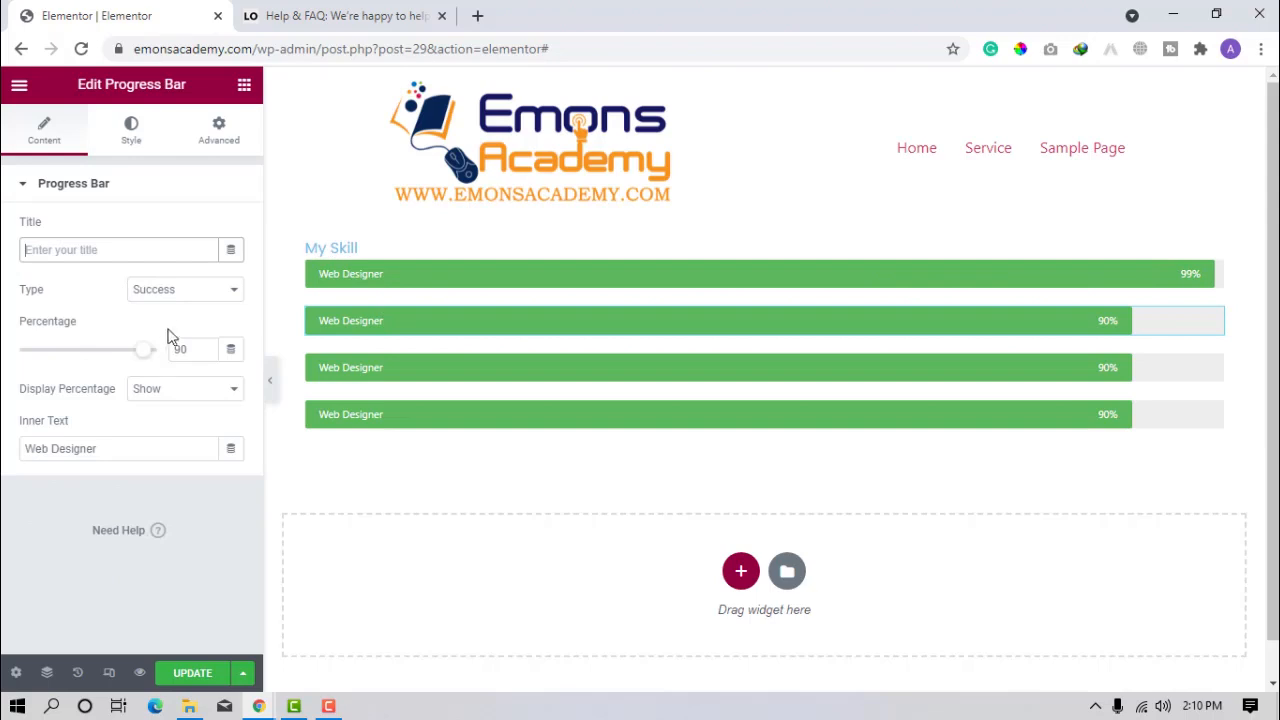
drag(99, 448, 5, 466)
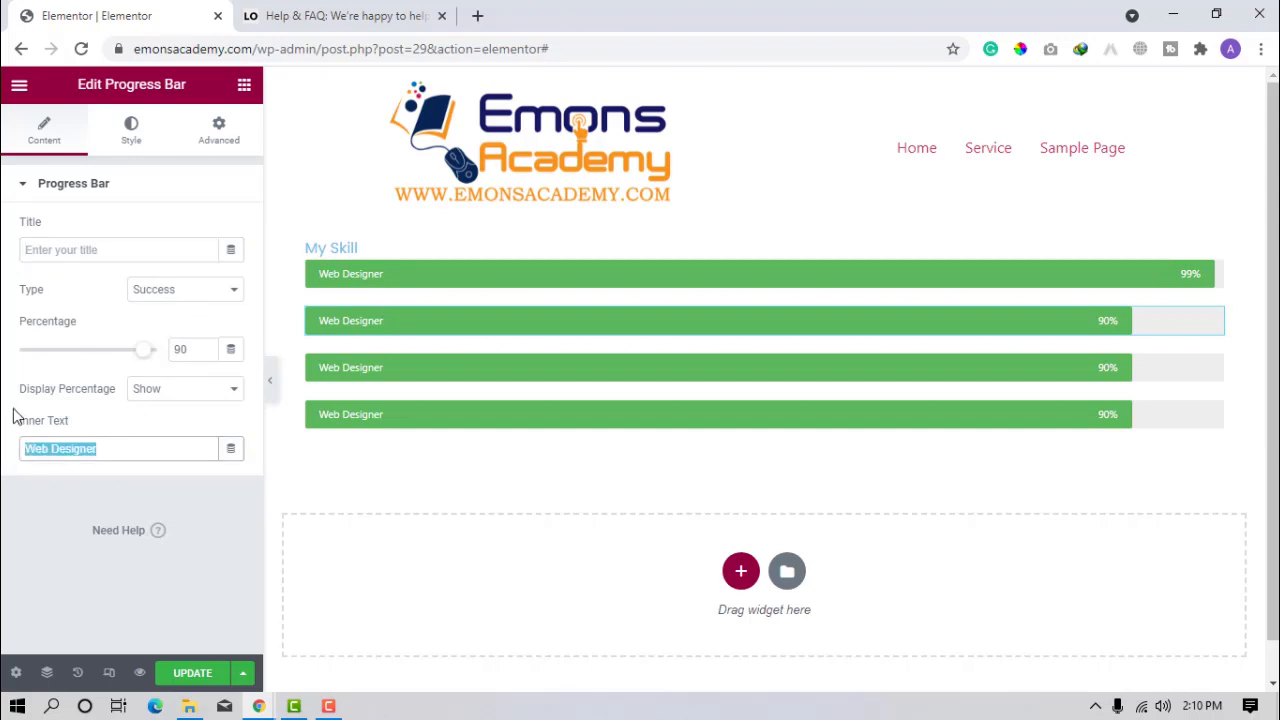
text(Java)
click(206, 345)
double_click(185, 348)
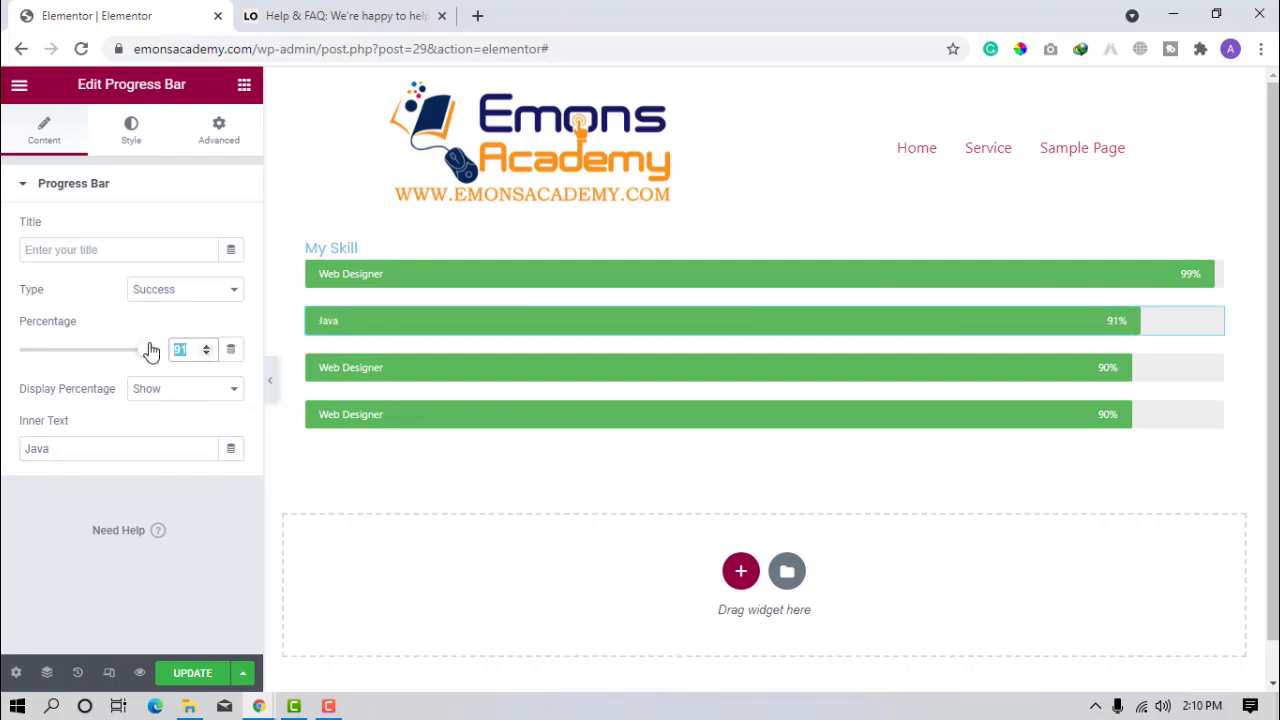
text(87)
click(163, 291)
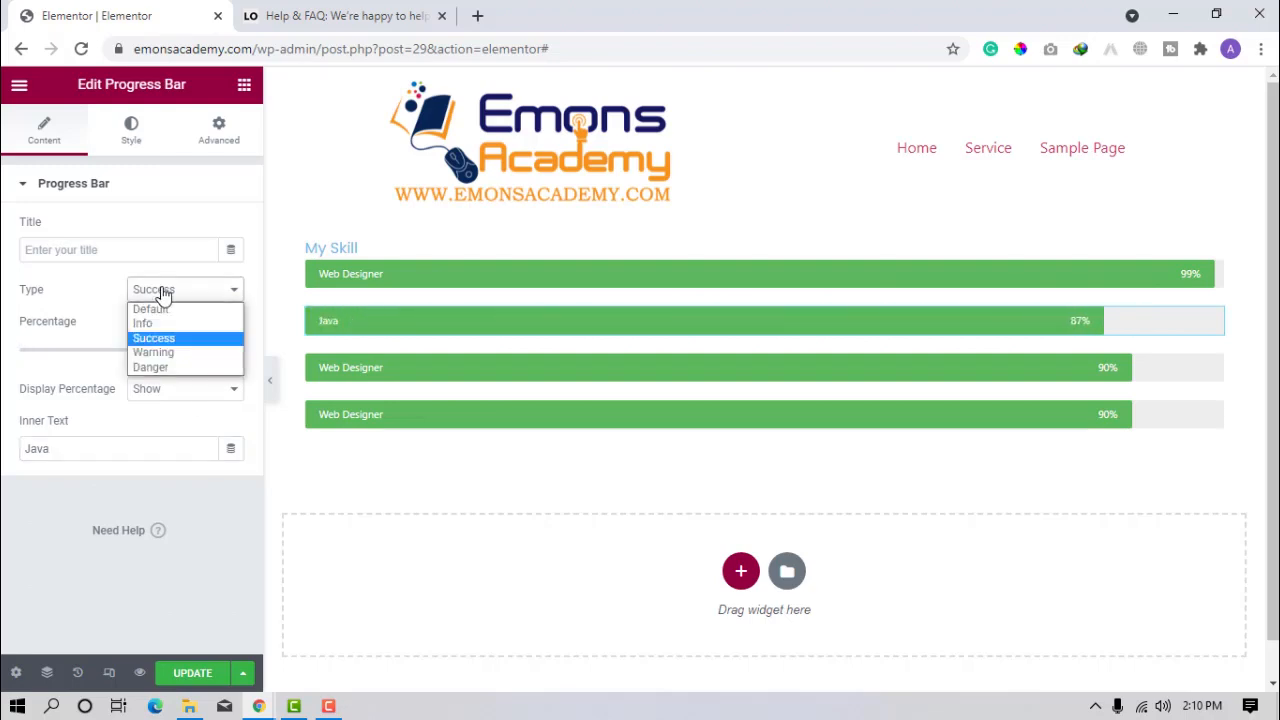
click(150, 321)
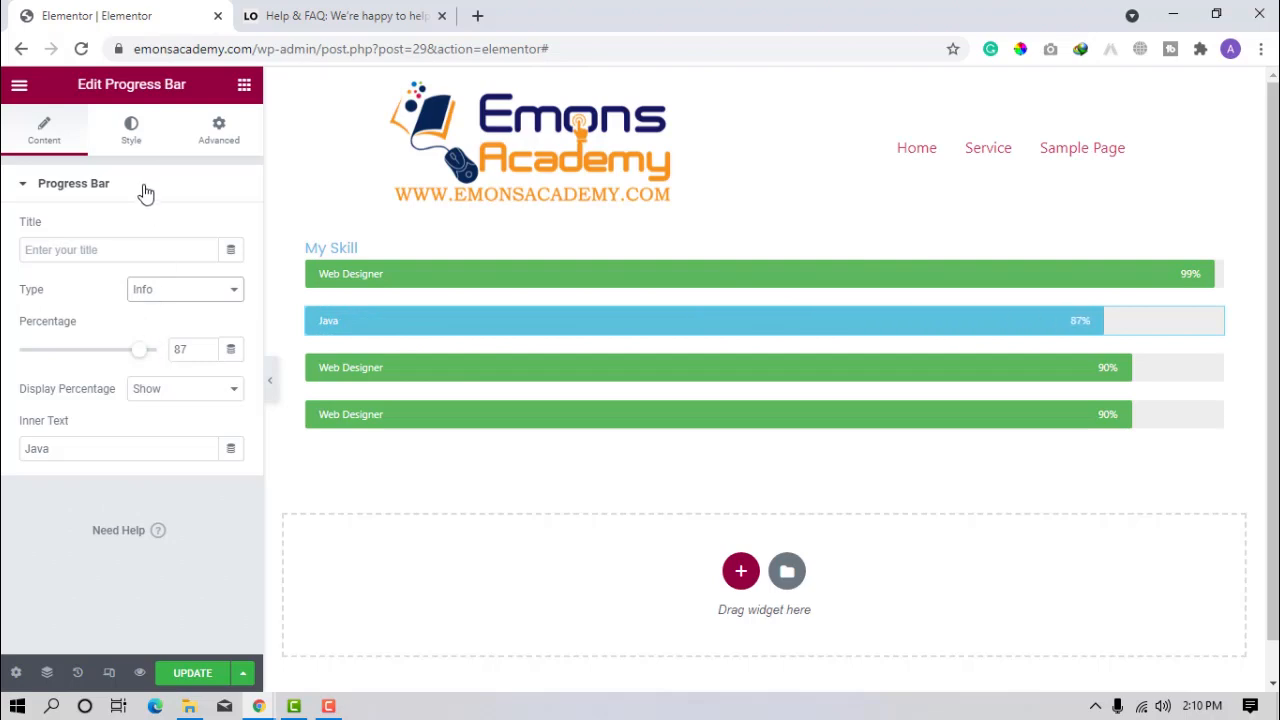
- Change the third progress bar to inner text "Graphic Design", percentage 55 and type Warning
click(394, 379)
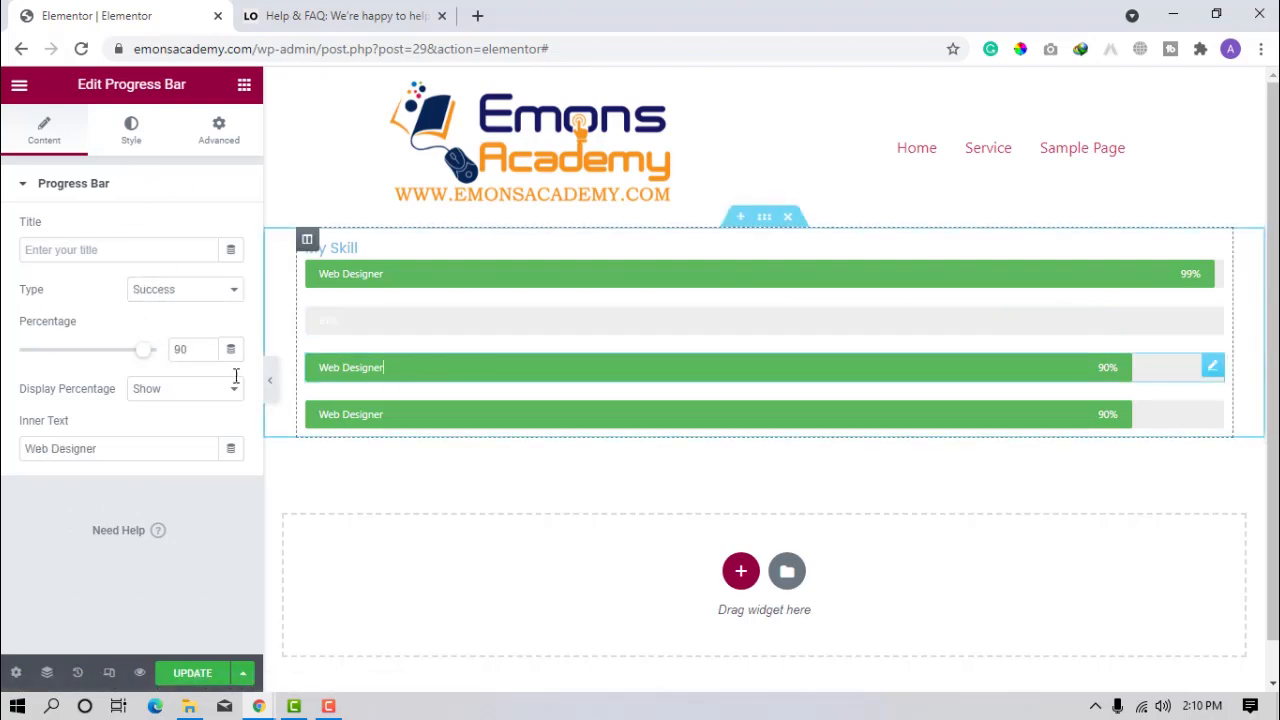
click(106, 449)
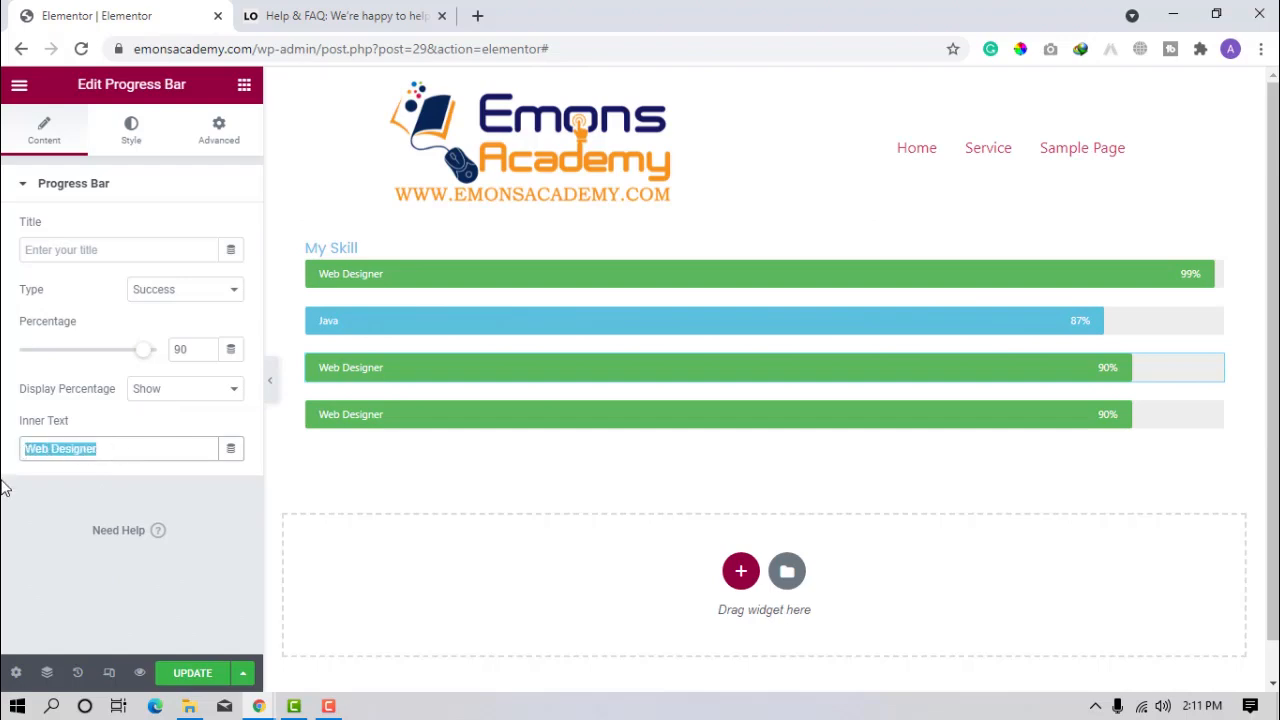
text(Graphic Design)
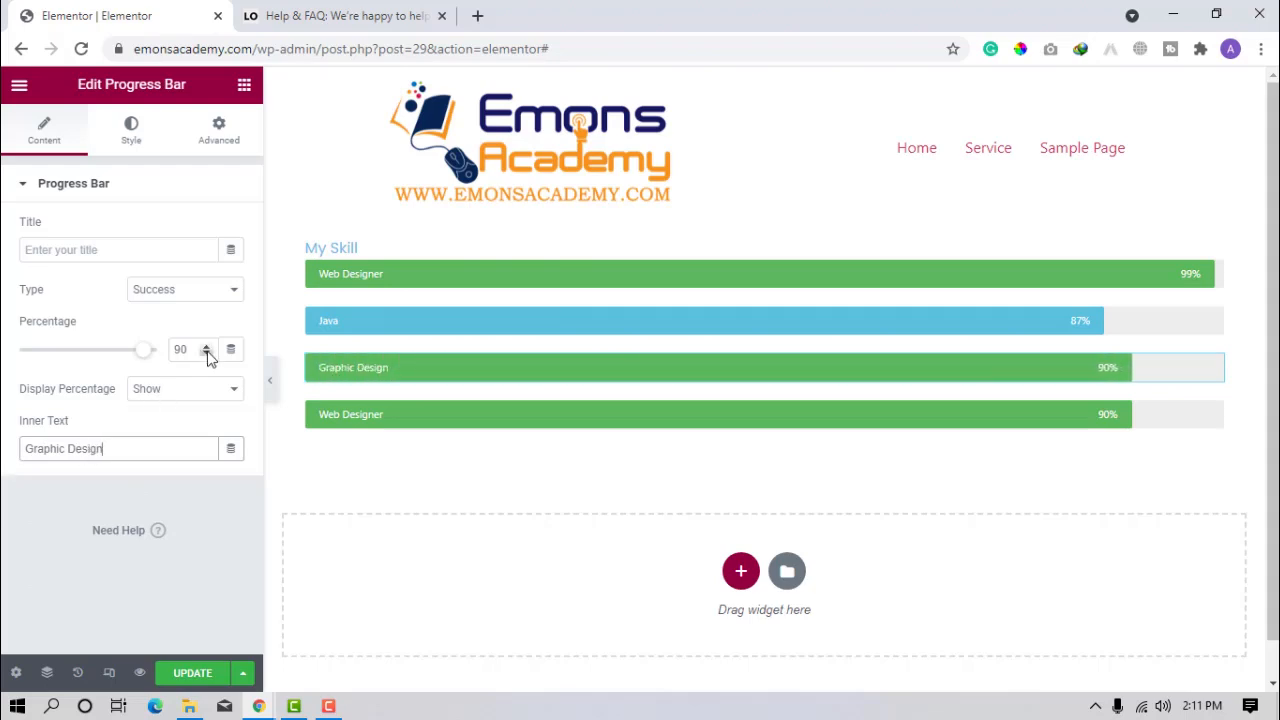
double_click(200, 349)
text(55)
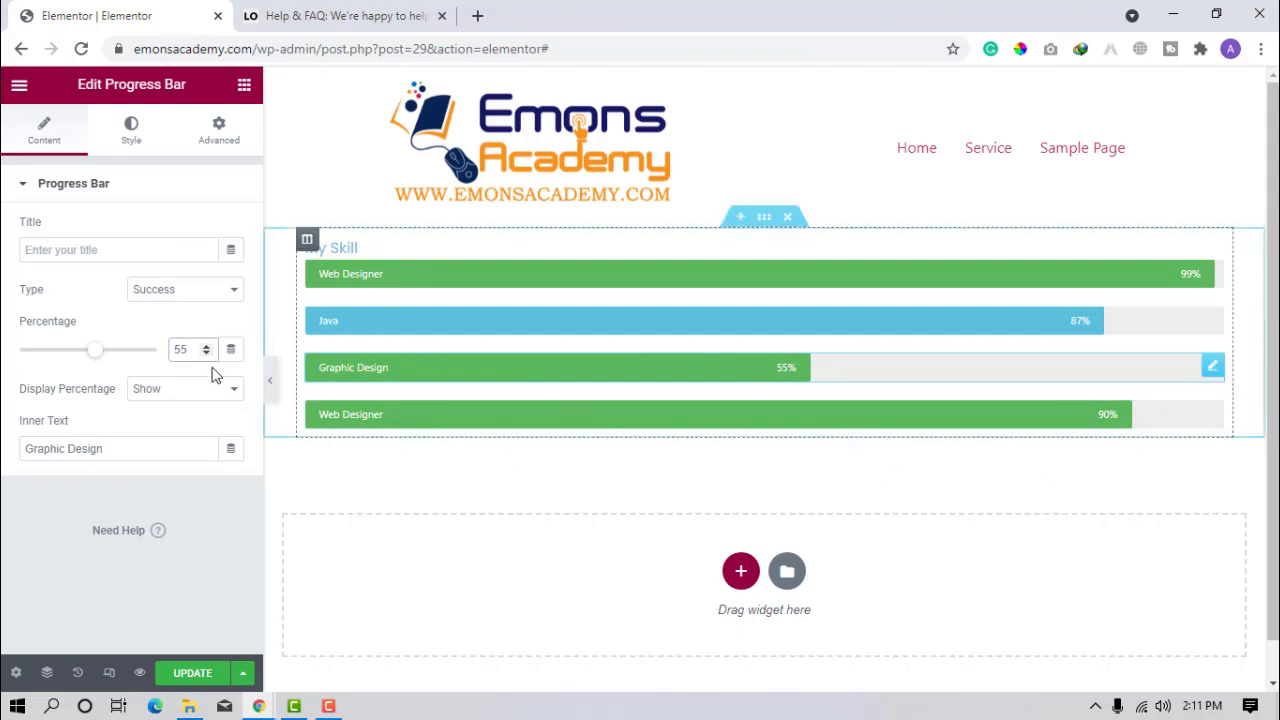
click(160, 289)
click(154, 354)
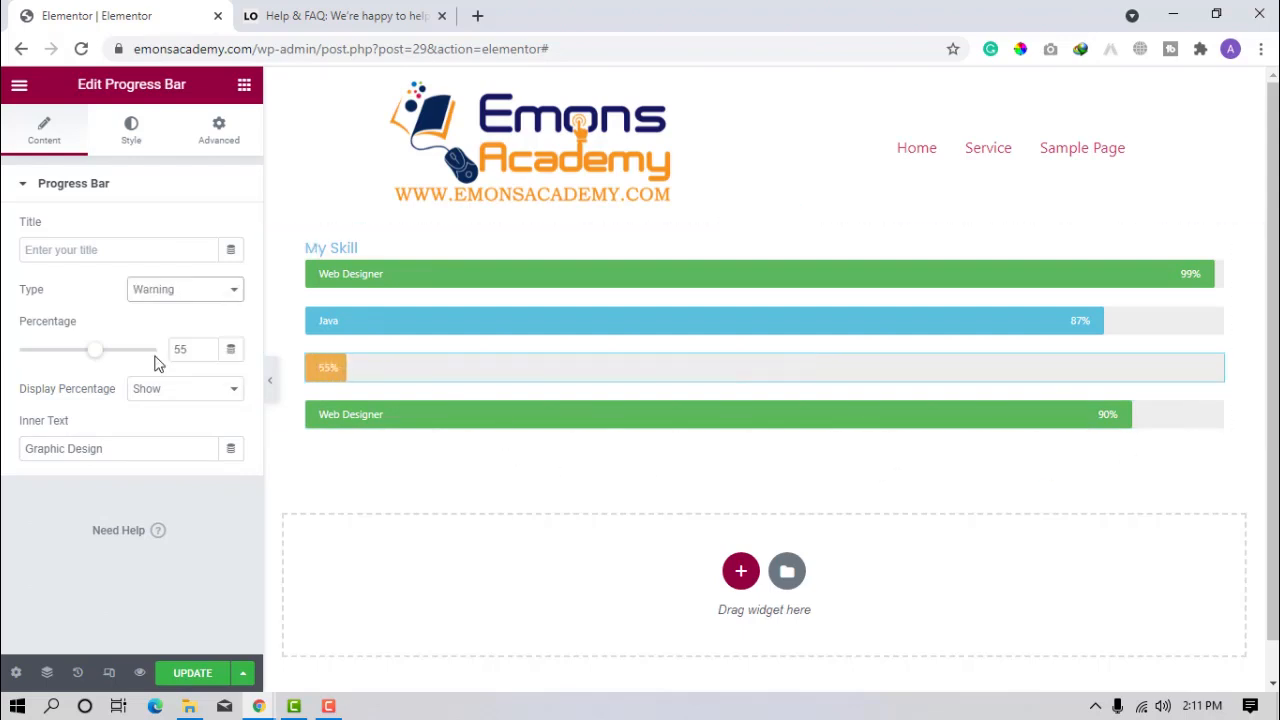
- Change the inner text of the fourth progress bar to "Youtube Marketing"
click(376, 413)
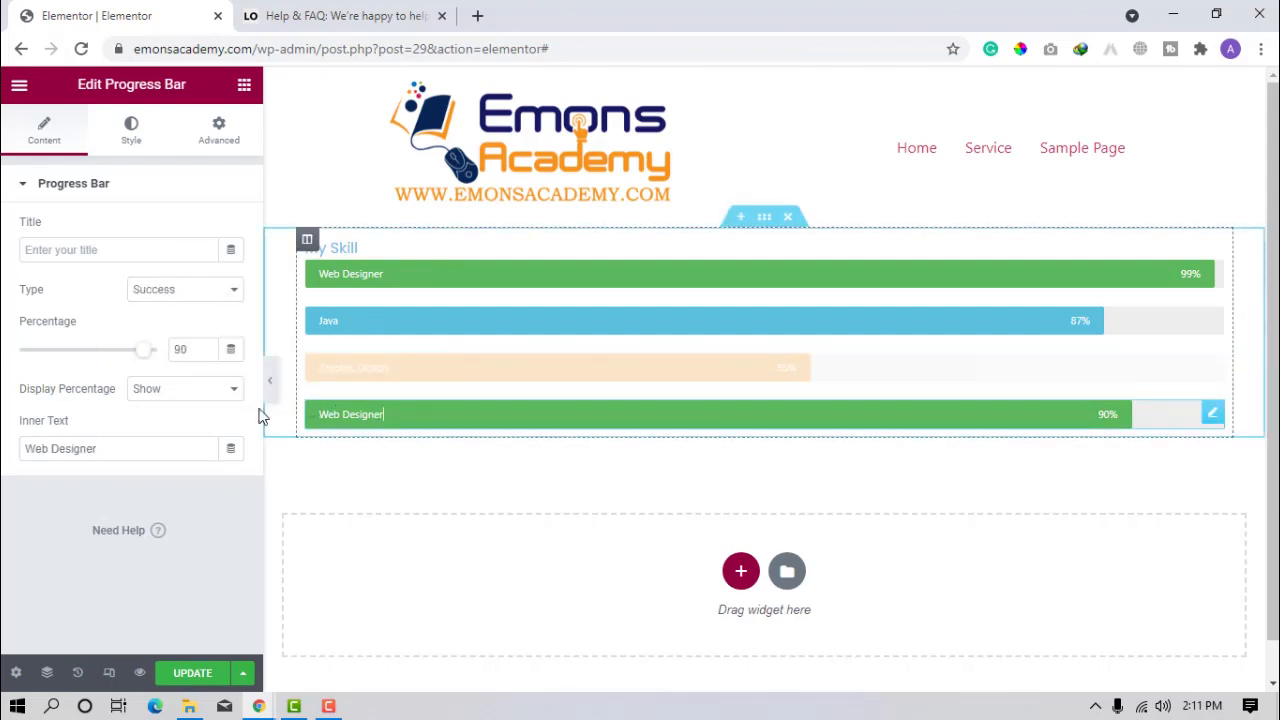
drag(123, 447, 5, 437)
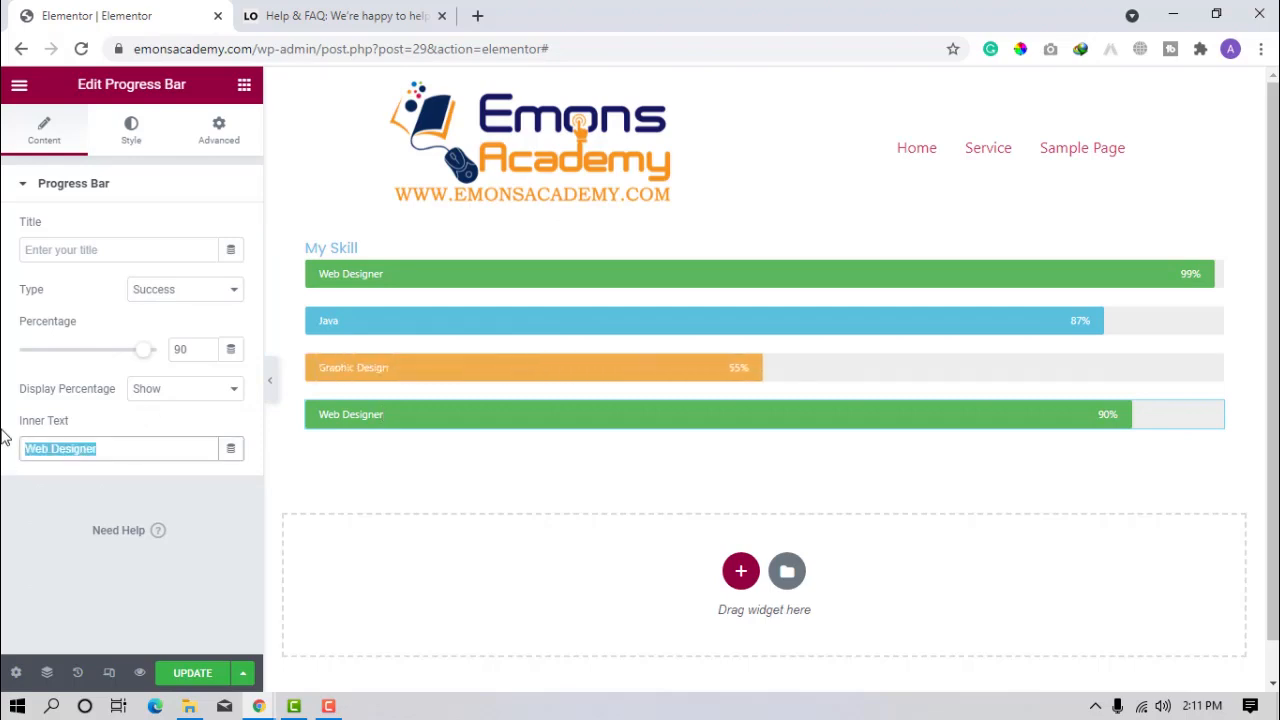
text(Y)
key(BackSpace)
text(Yo)
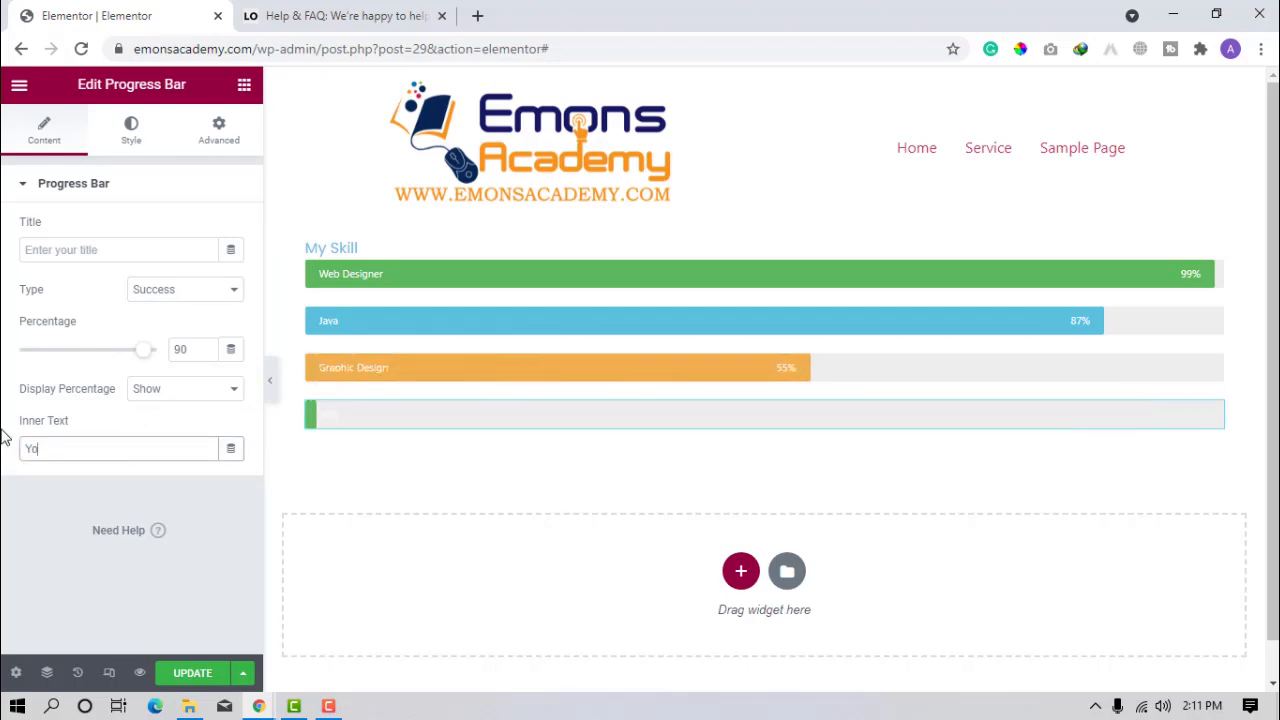
text(utube Ma)
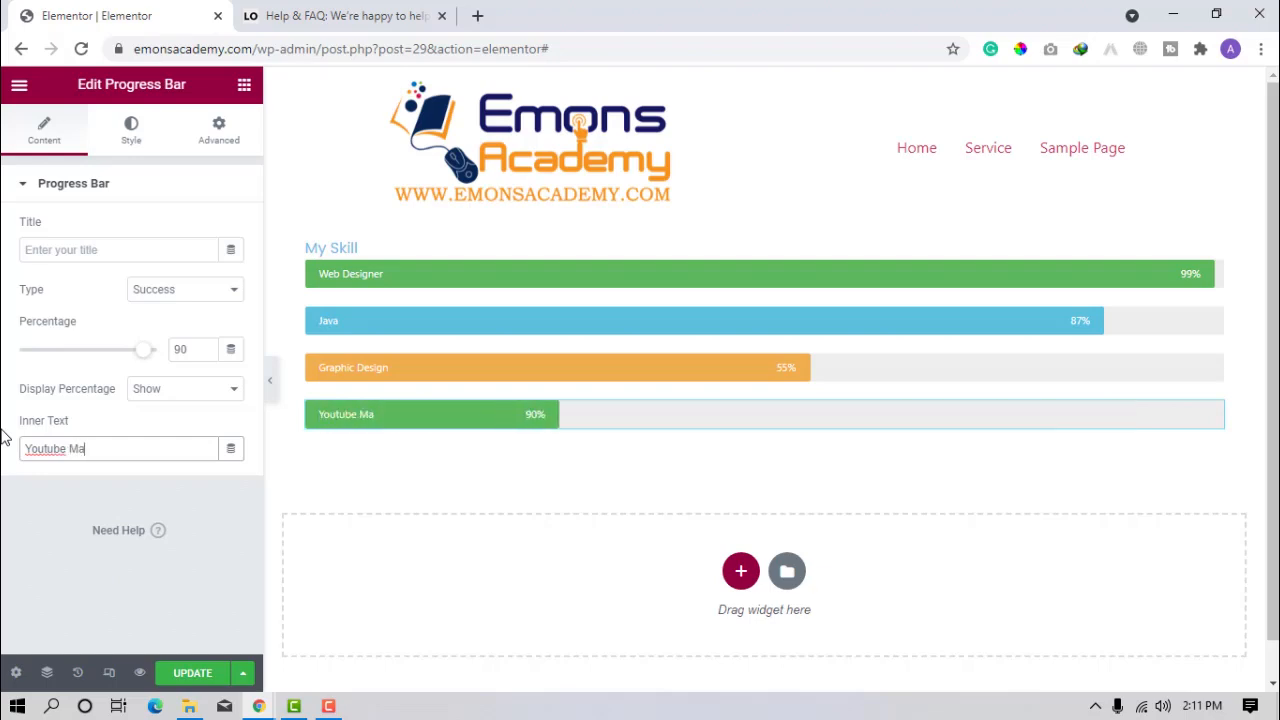
text(rketing)
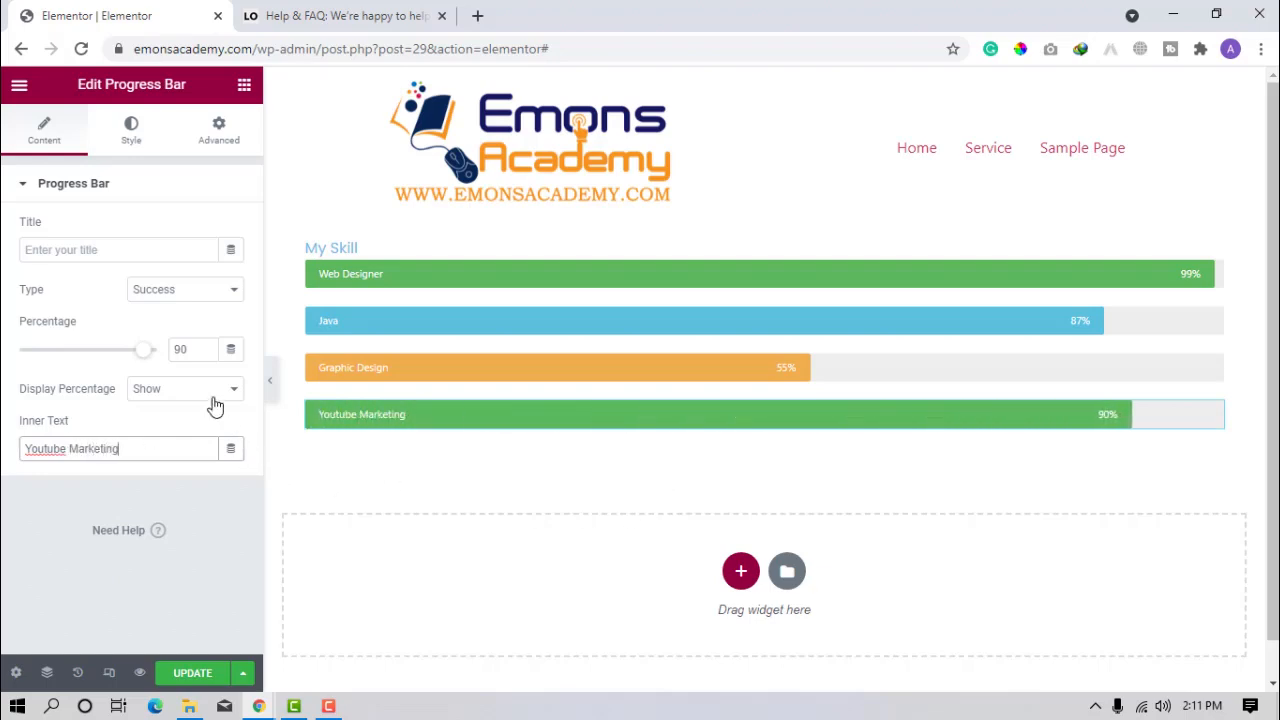
- Set the fourth progress bar's percentage to 10 and its type to Danger, and preview the section without the editing panel
drag(202, 348, 150, 336)
text(10)
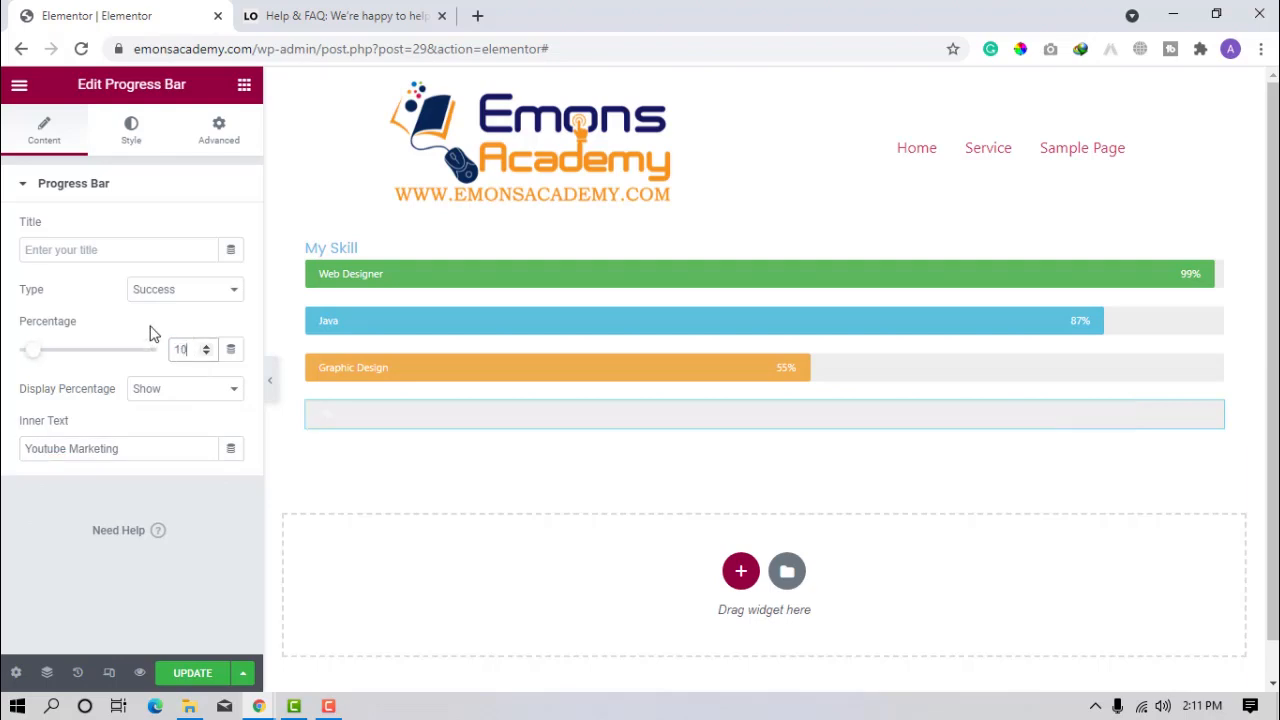
click(183, 390)
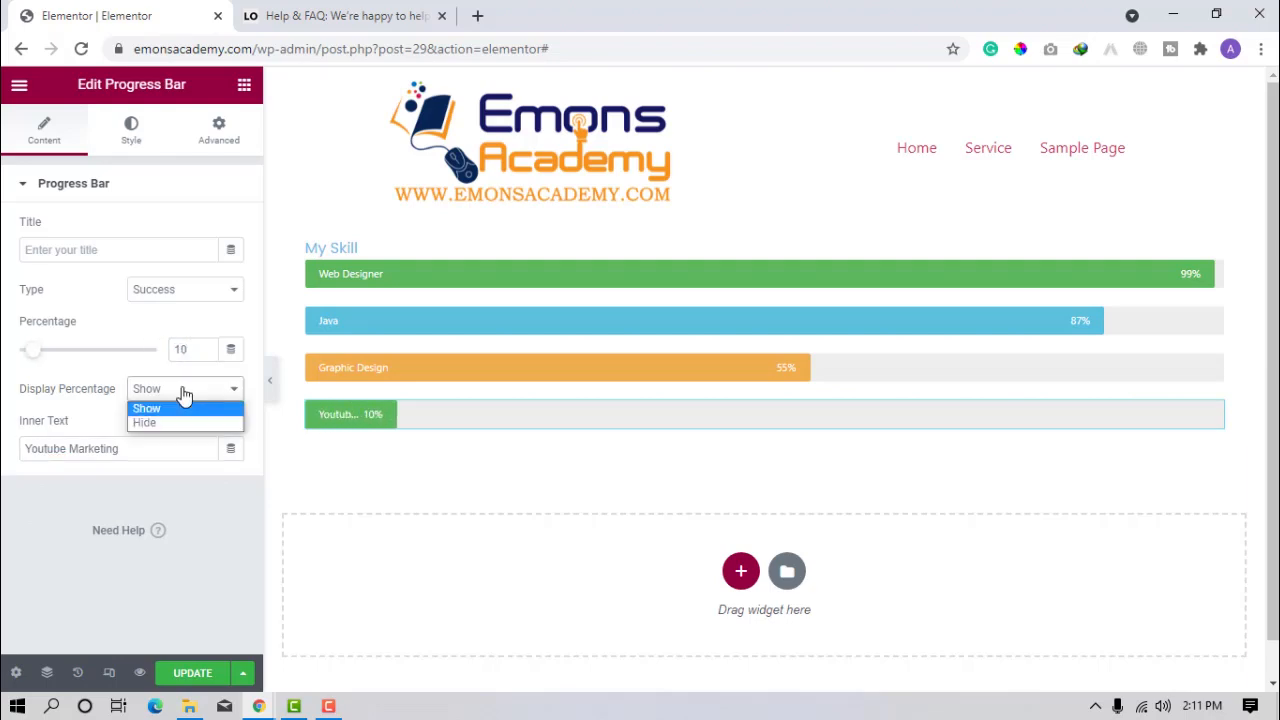
click(166, 289)
click(166, 289)
click(150, 368)
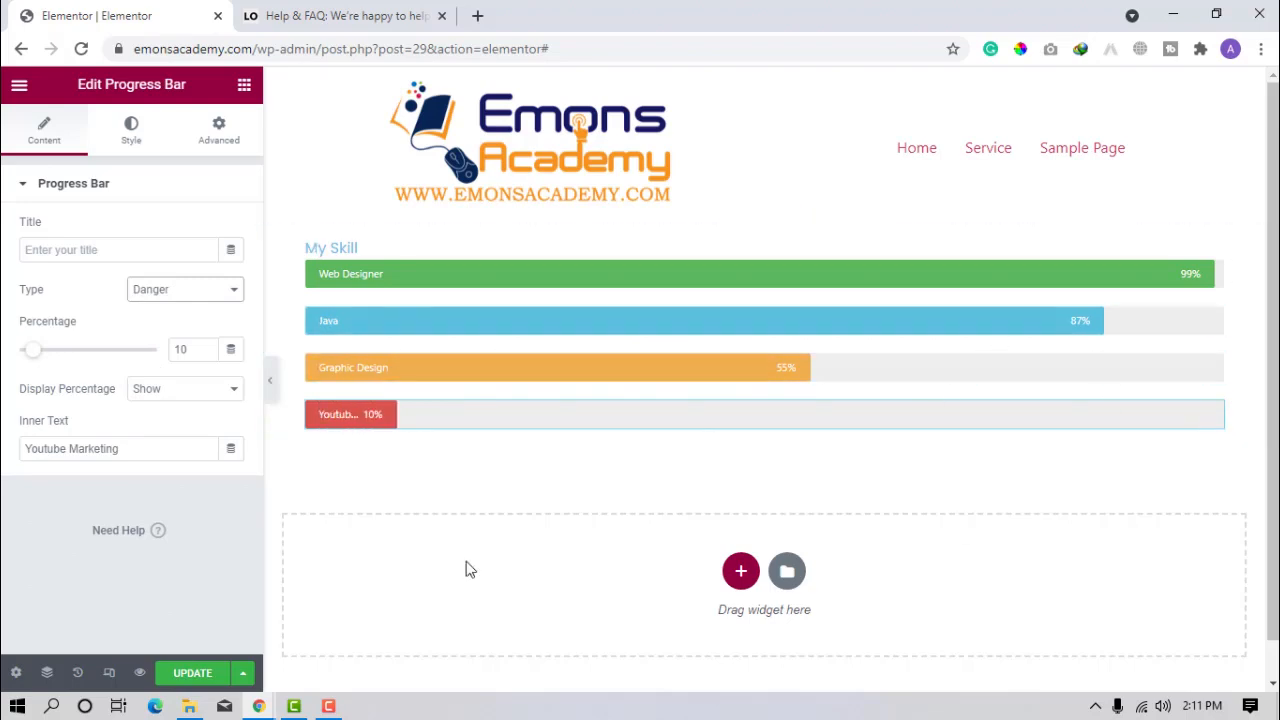
click(272, 384)
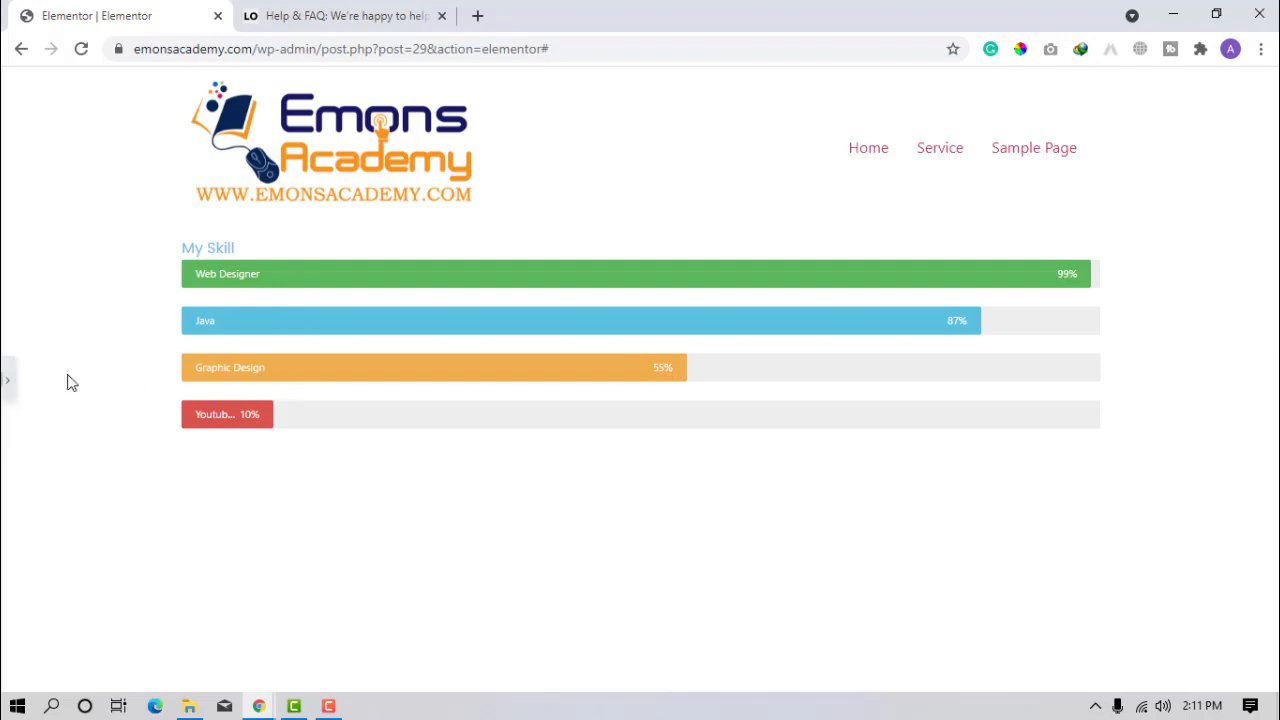
click(5, 390)
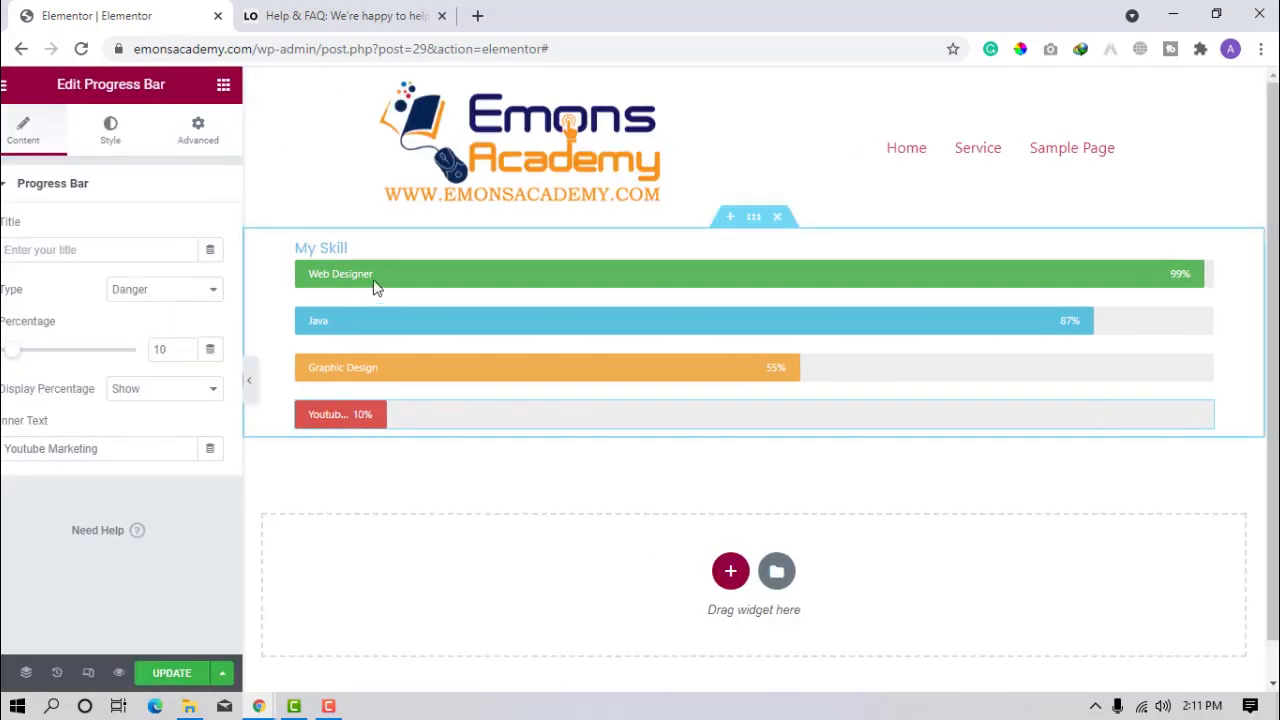
right_click(304, 248)
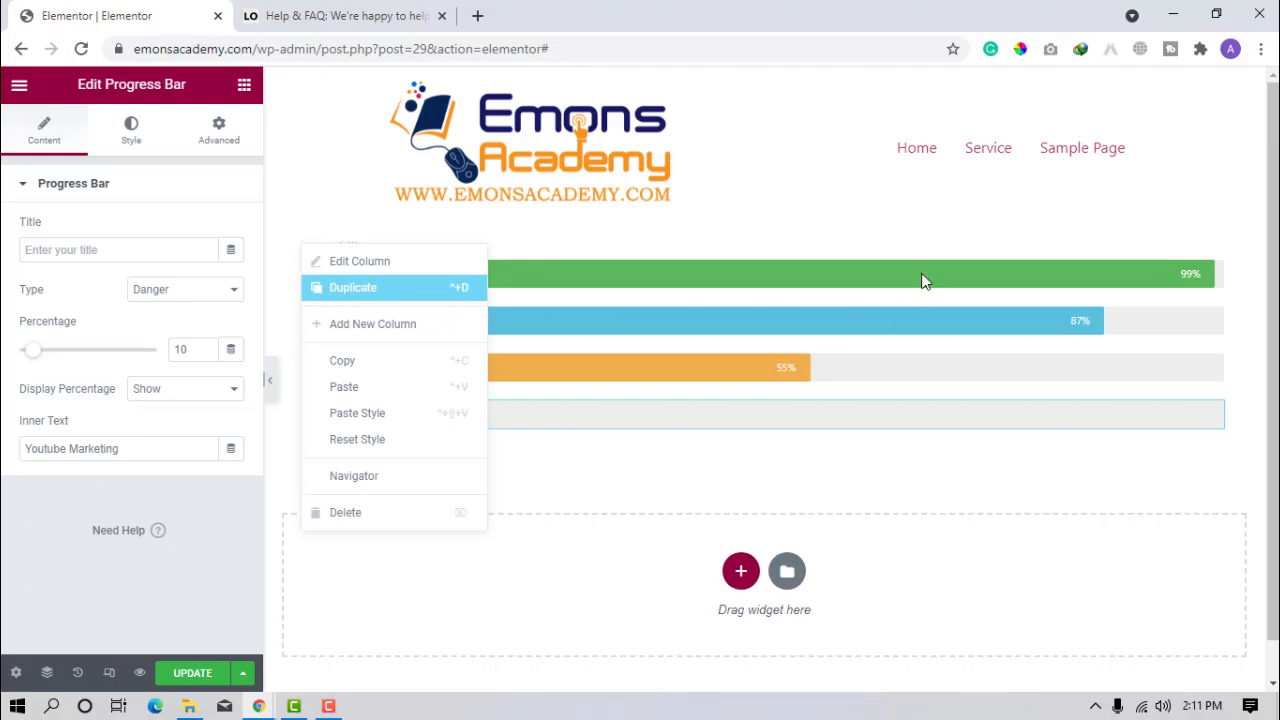
click(360, 287)
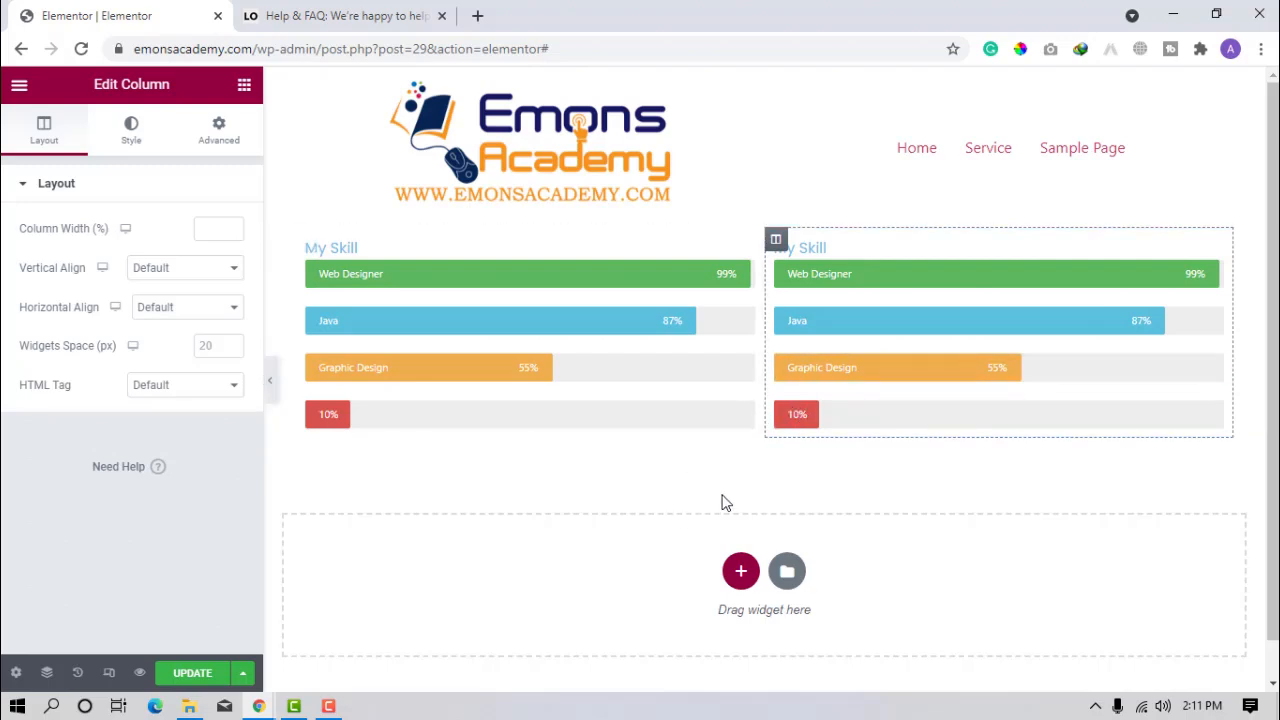
right_click(526, 322)
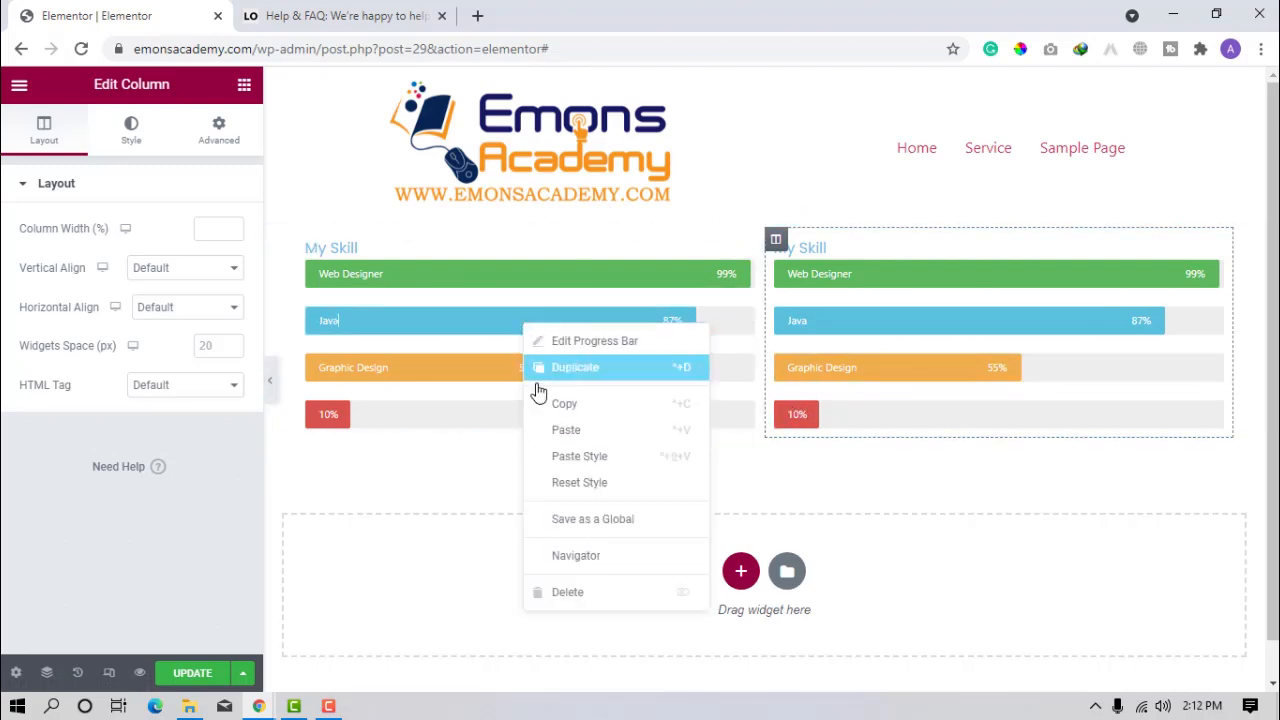
click(567, 592)
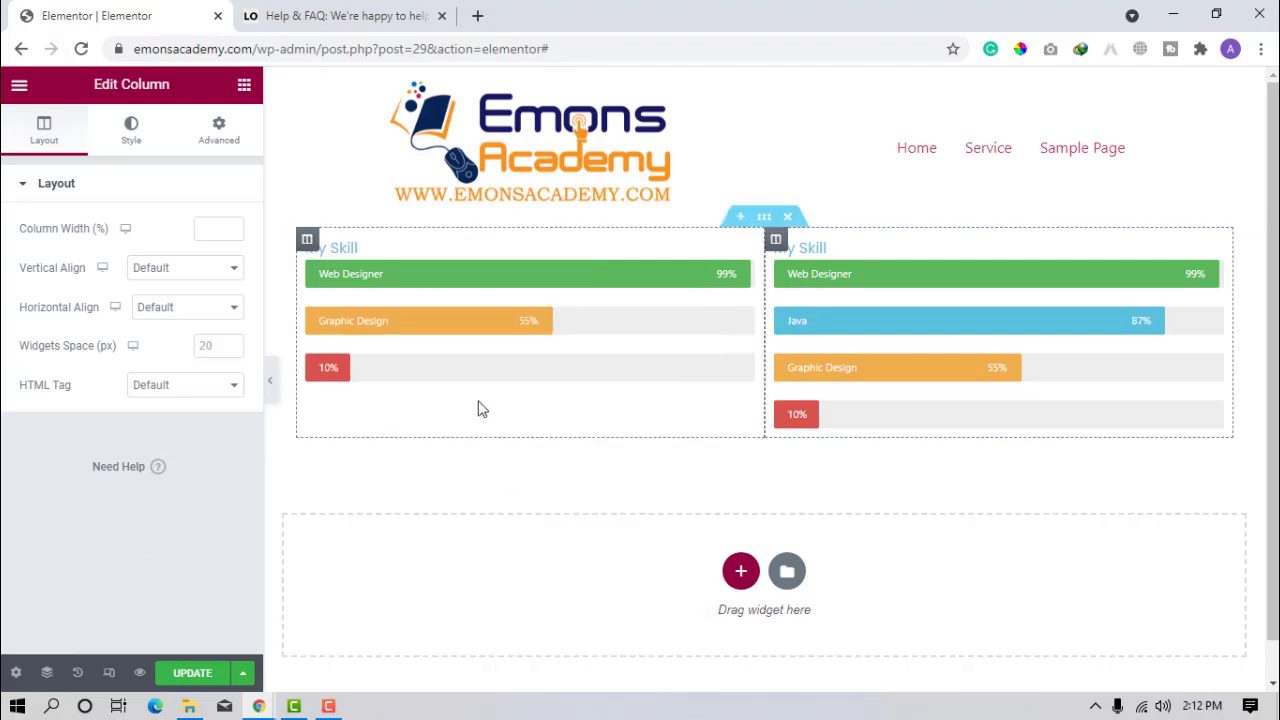
right_click(430, 313)
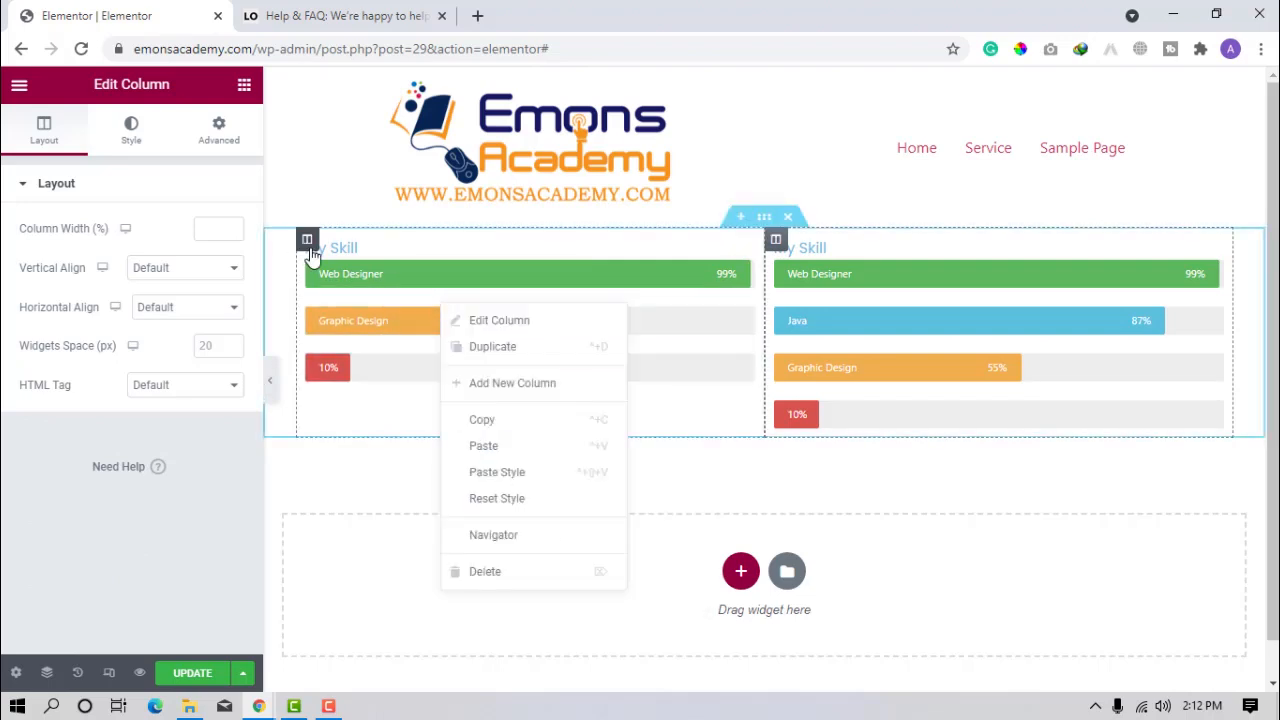
right_click(306, 258)
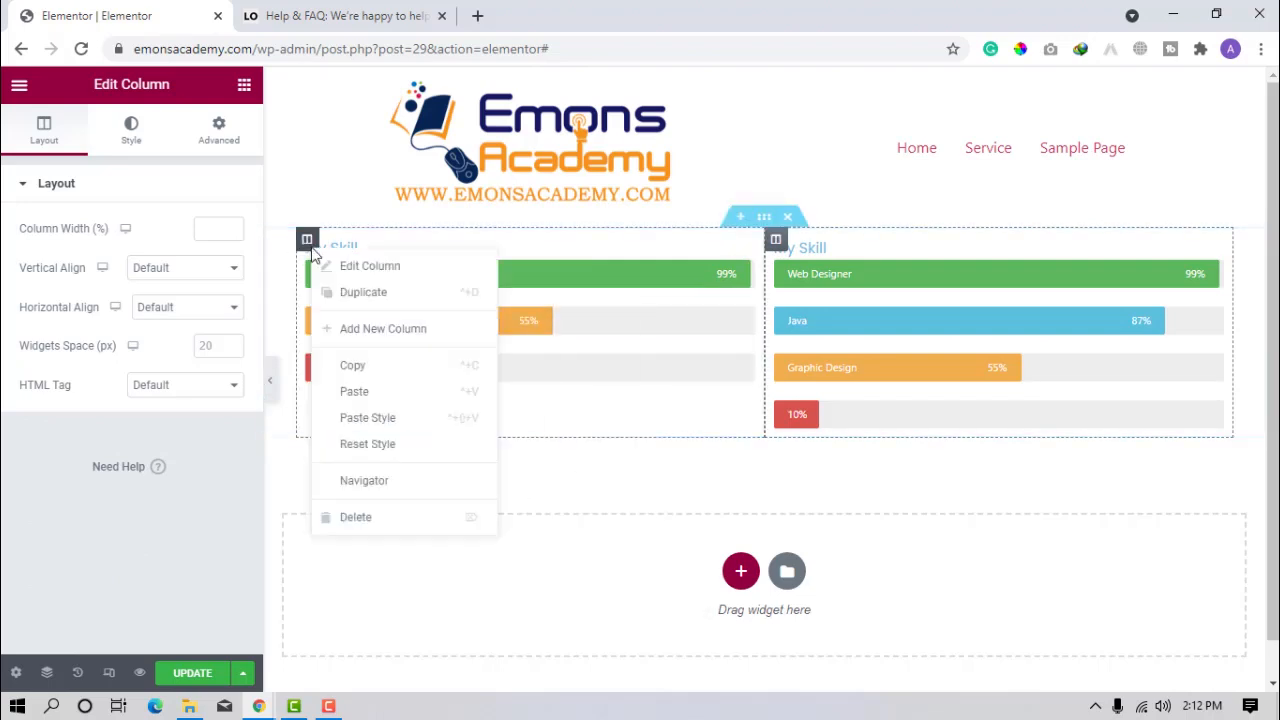
click(334, 519)
right_click(298, 262)
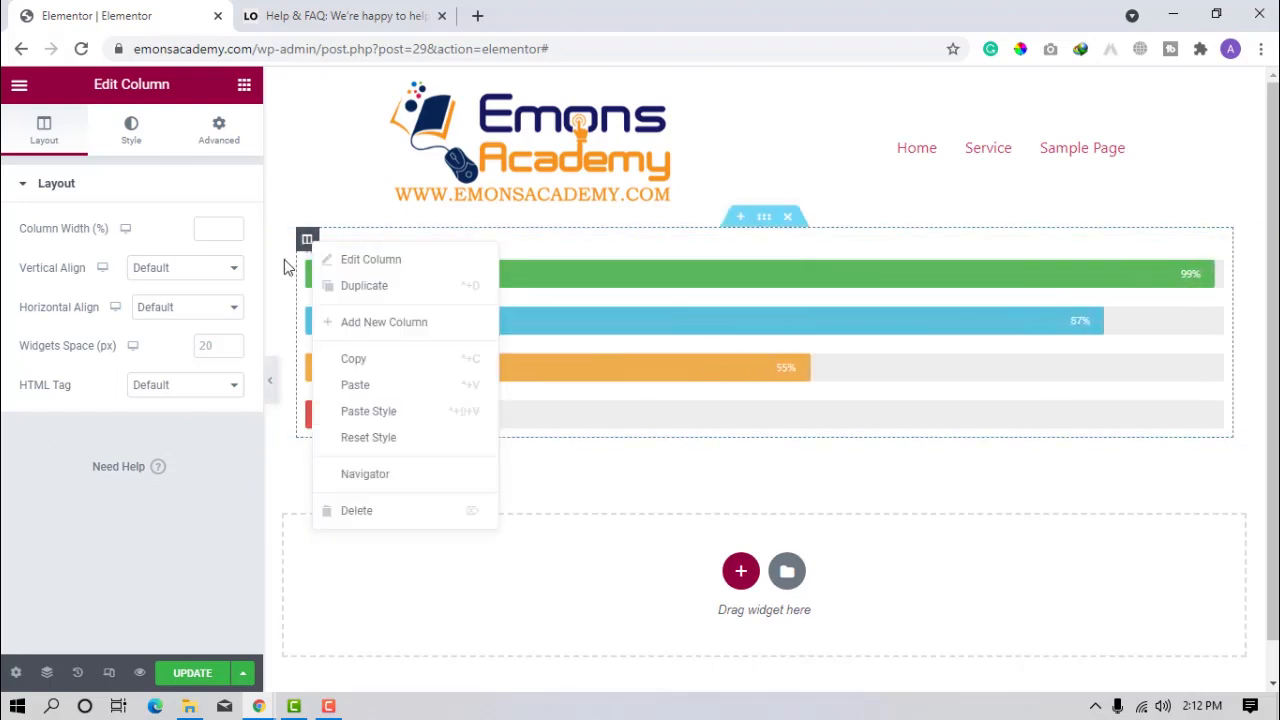
right_click(279, 268)
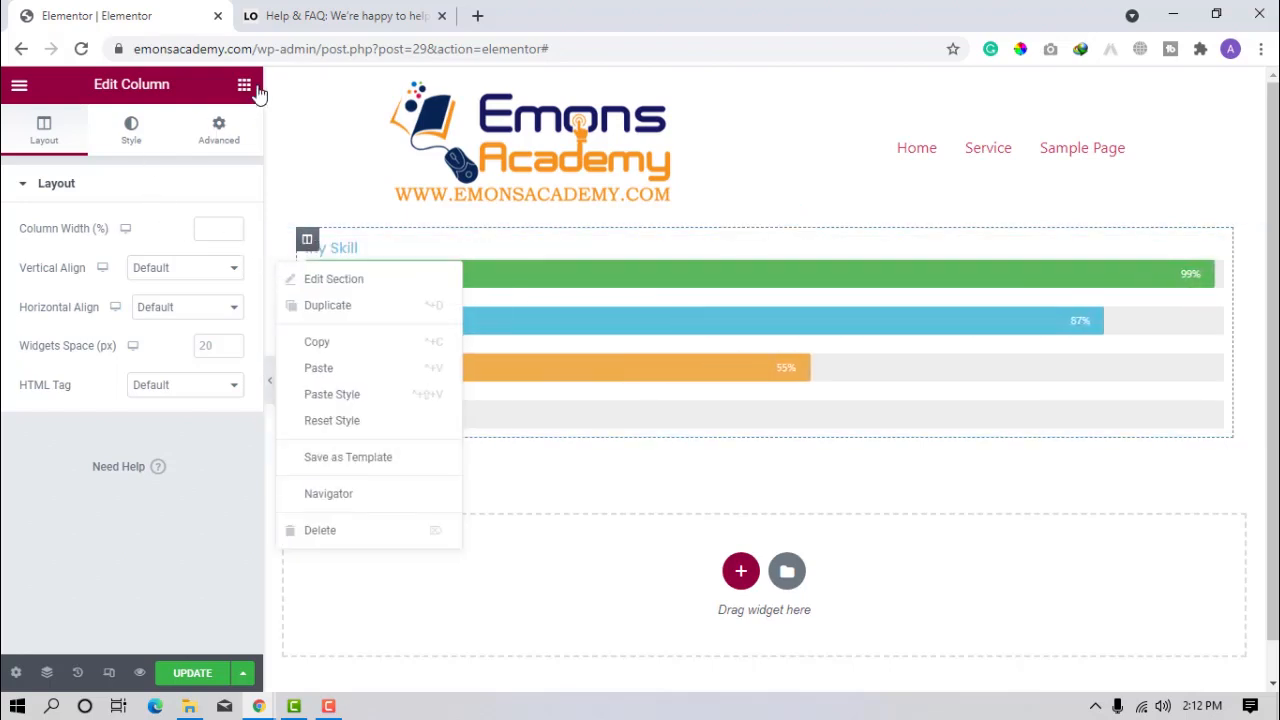
click(244, 90)
drag(100, 277, 305, 291)
- Duplicate the column of skill bars and add an Image widget below the bars in the first column
right_click(308, 242)
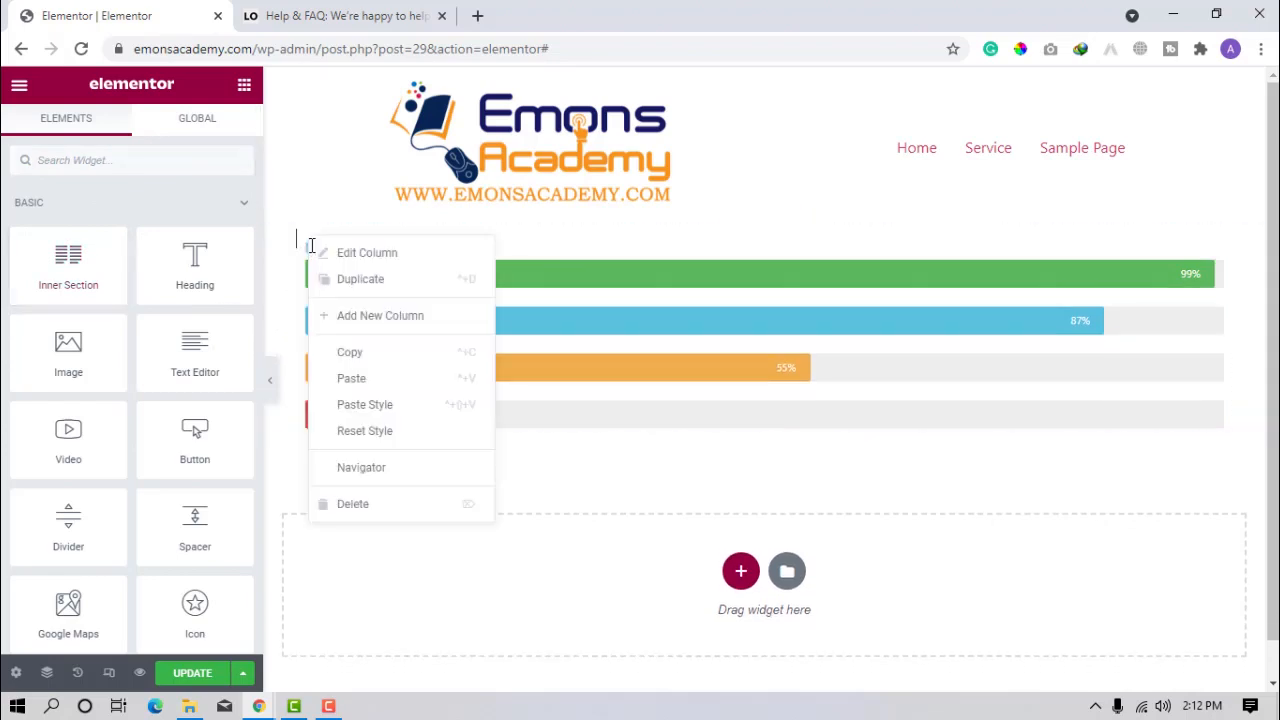
click(343, 290)
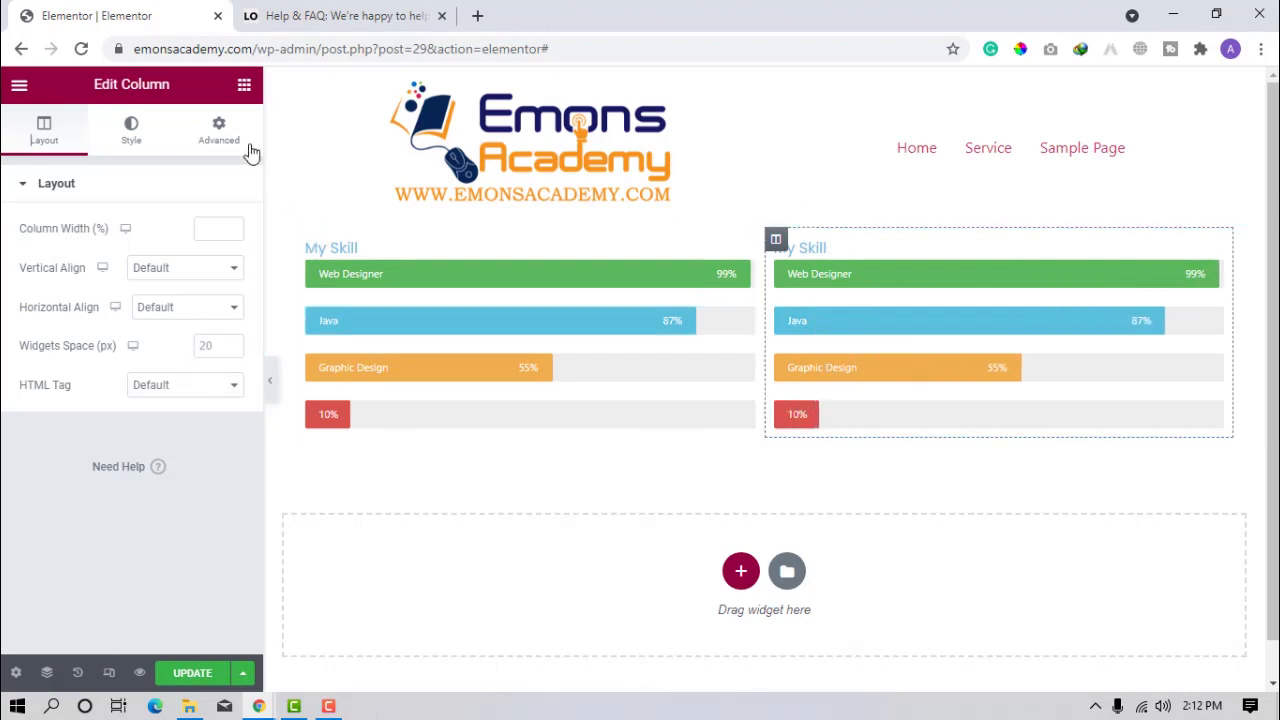
click(250, 88)
drag(68, 350, 433, 412)
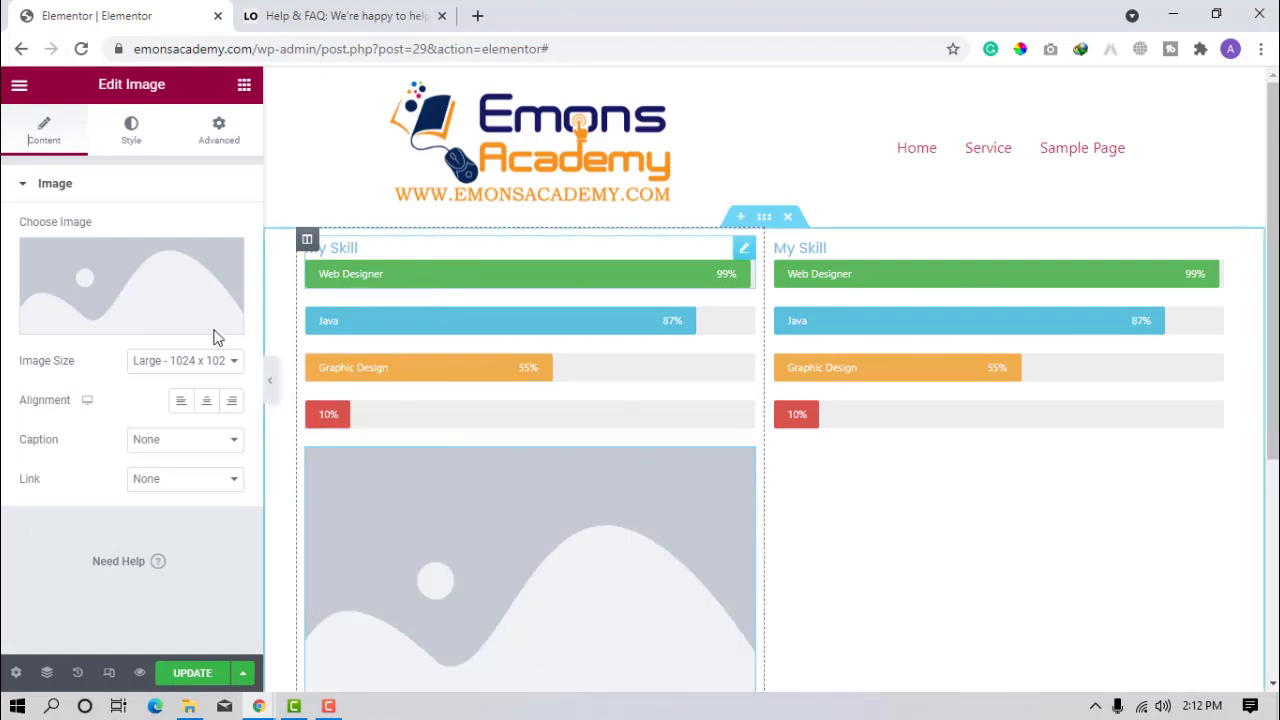
- Upload Instructor.png from the Dextop > SCBD > Images folder on drive D and insert it into the Image widget
click(95, 330)
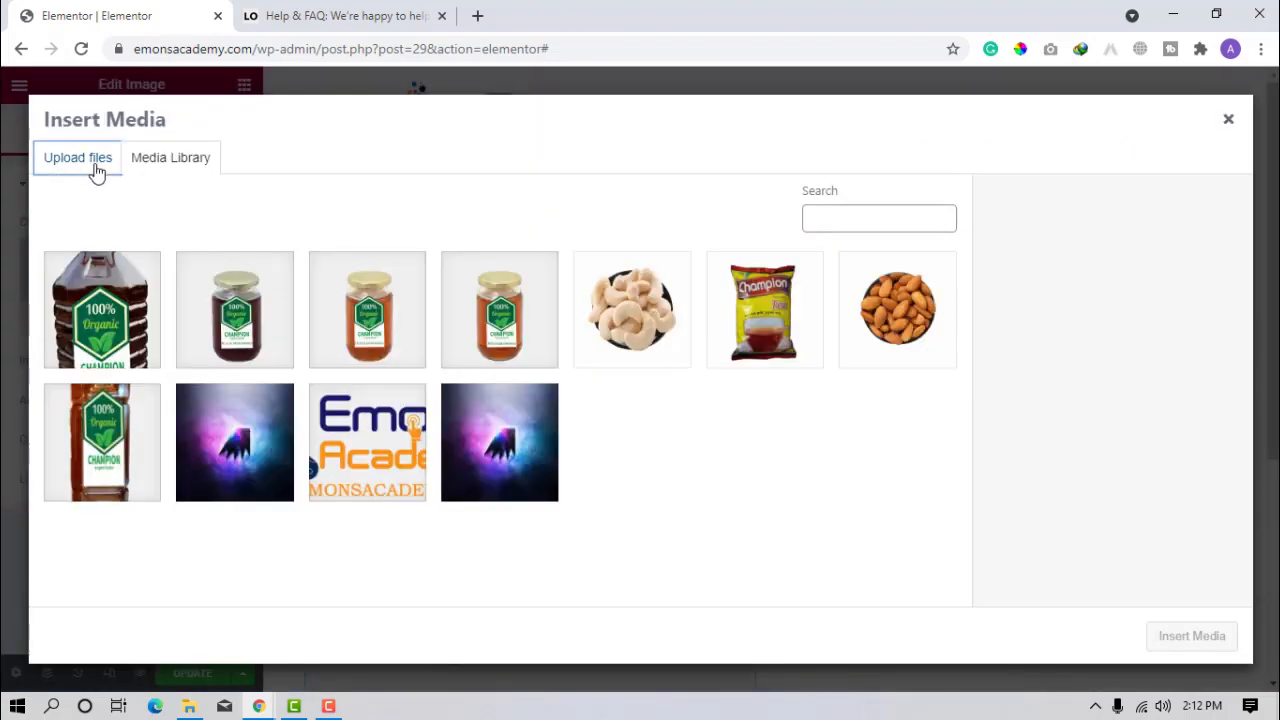
click(94, 165)
click(604, 393)
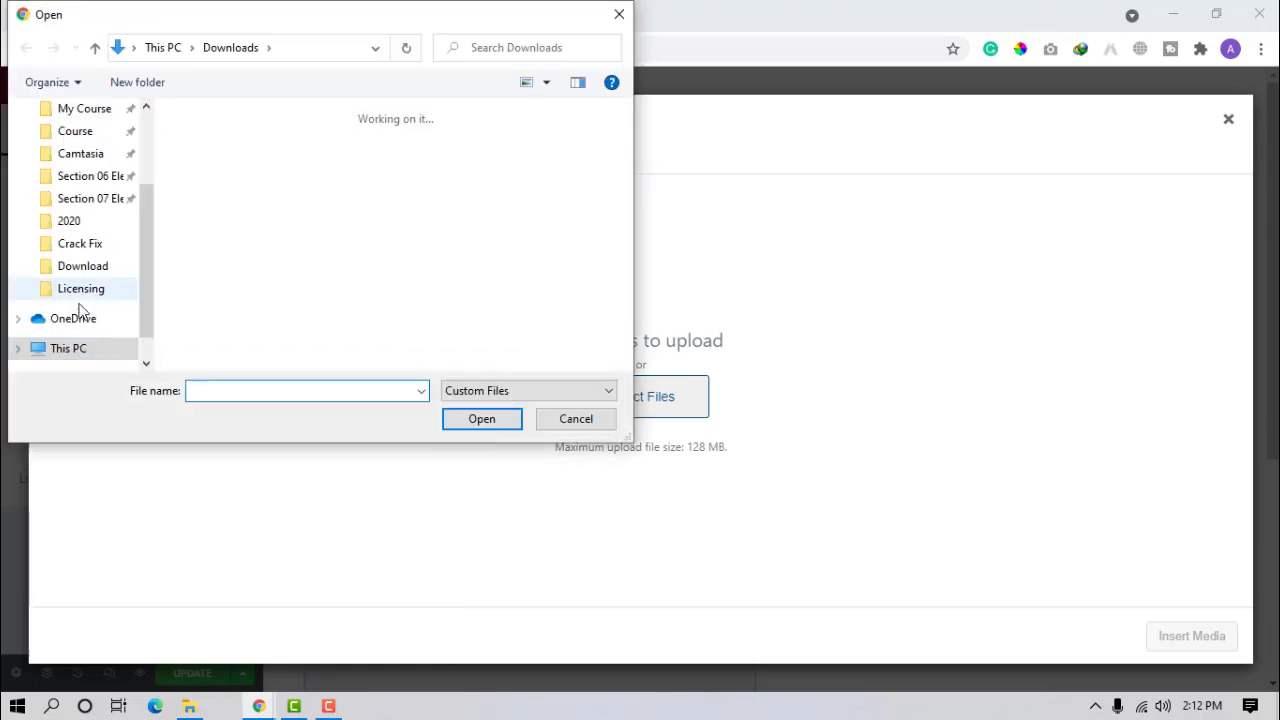
click(70, 350)
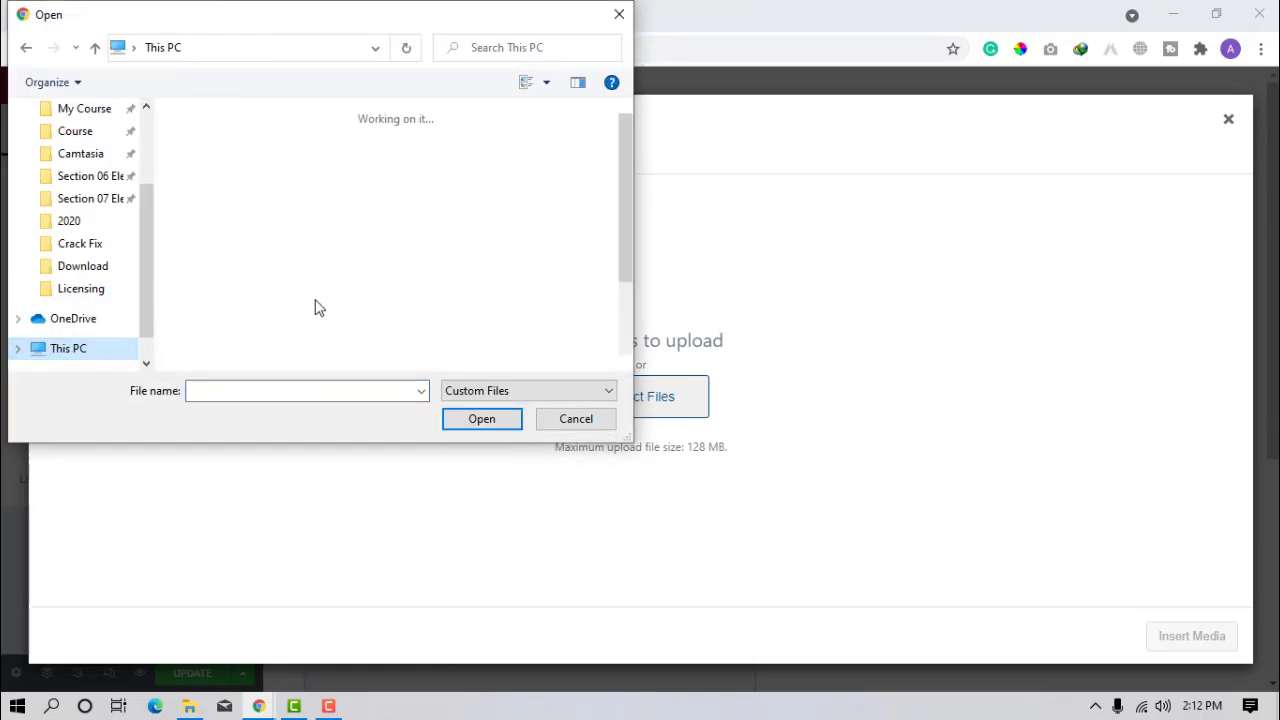
scroll(300, 310, down, 2)
double_click(263, 335)
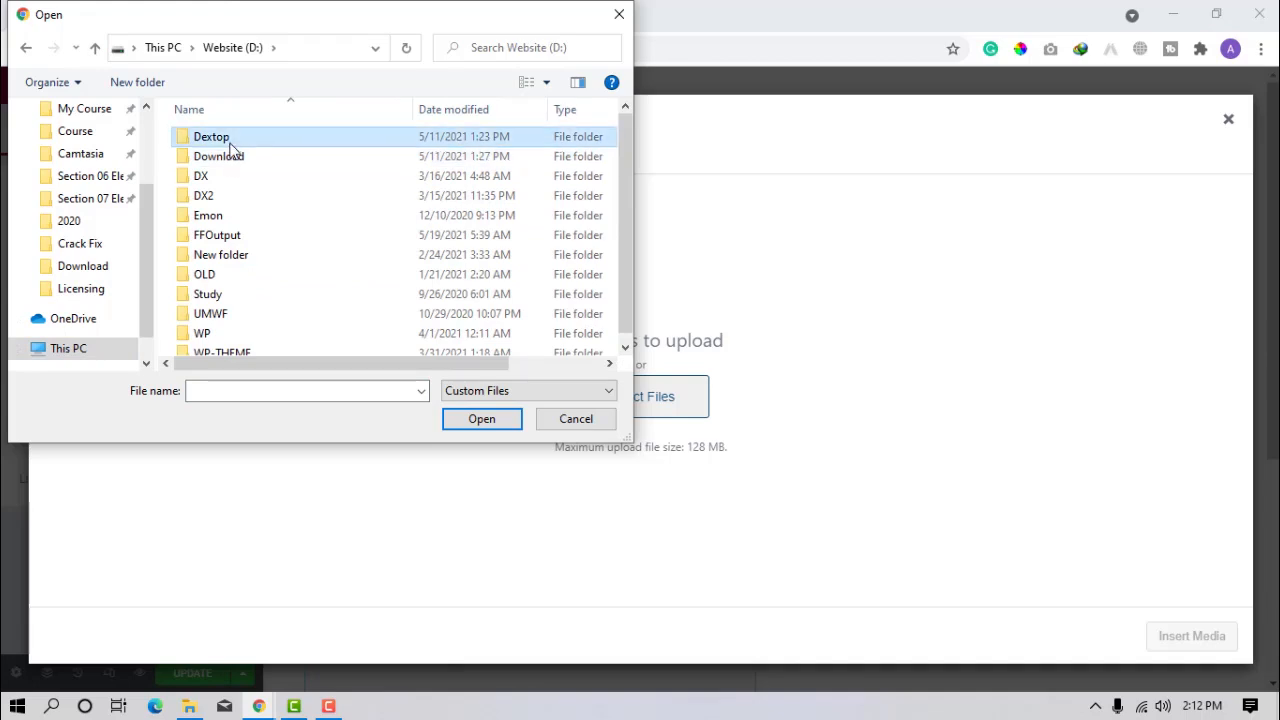
double_click(230, 142)
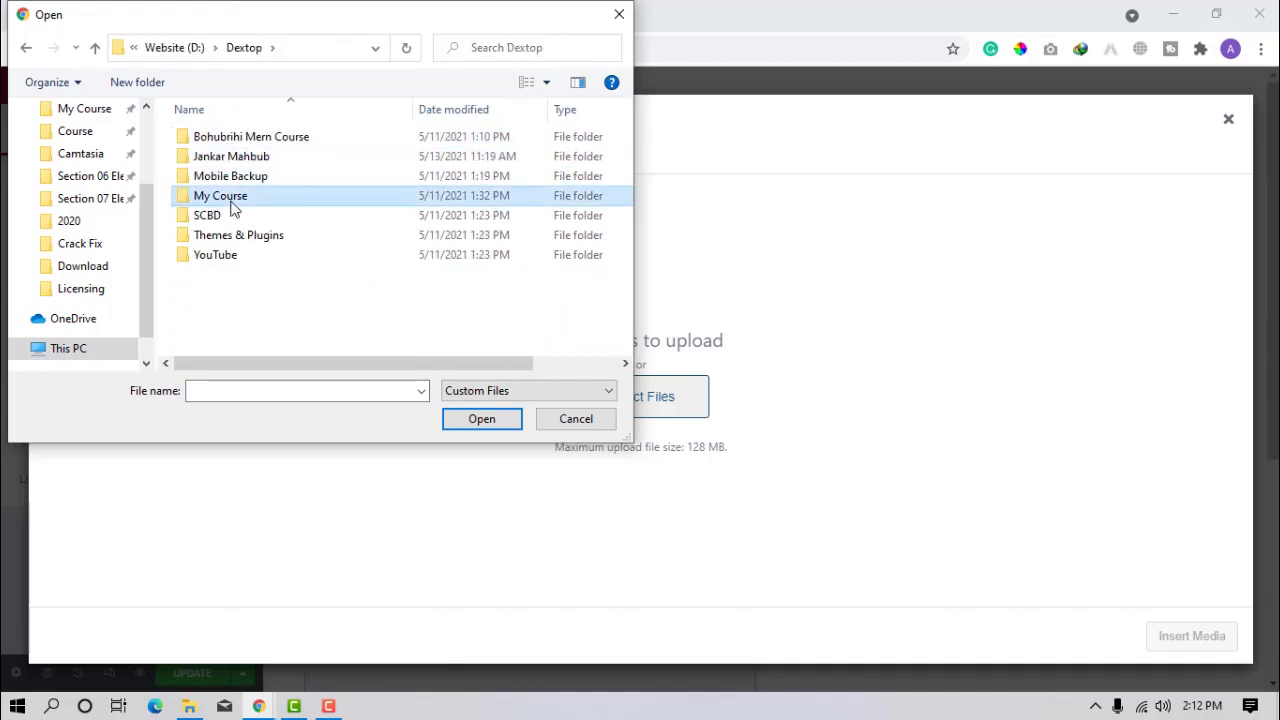
double_click(228, 217)
double_click(238, 160)
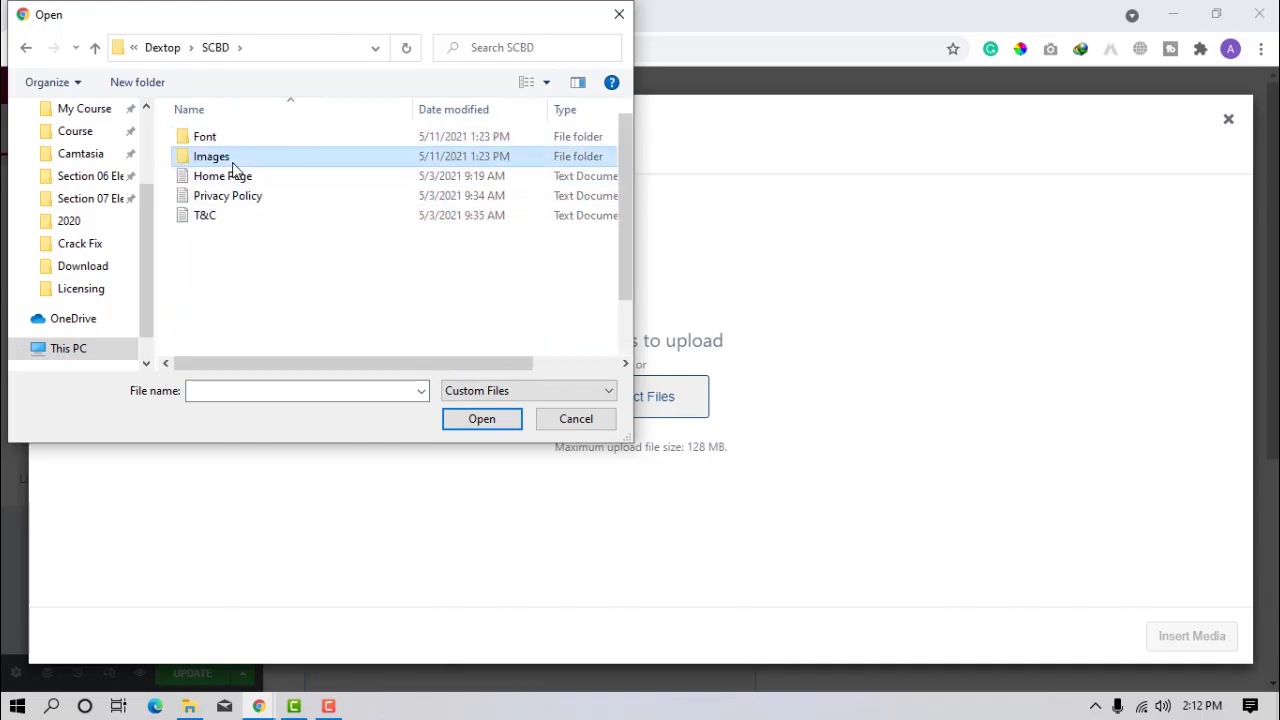
scroll(435, 273, down, 1)
click(577, 220)
click(510, 432)
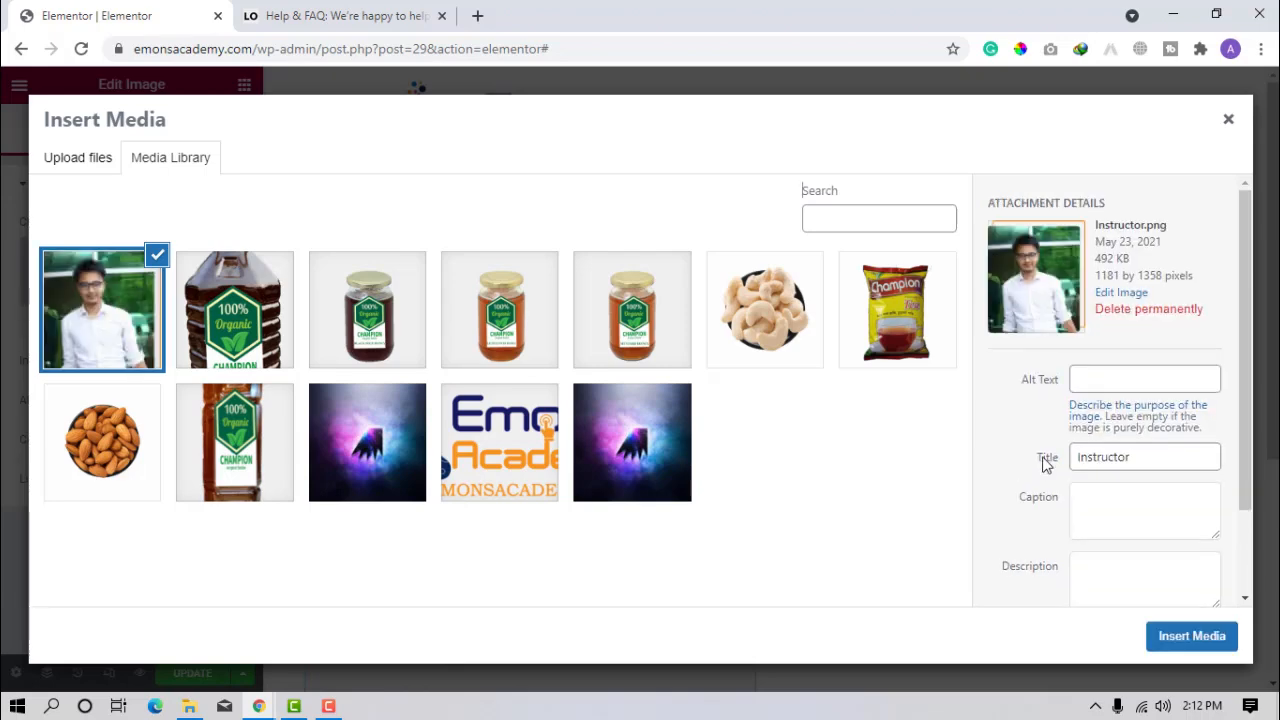
click(1191, 638)
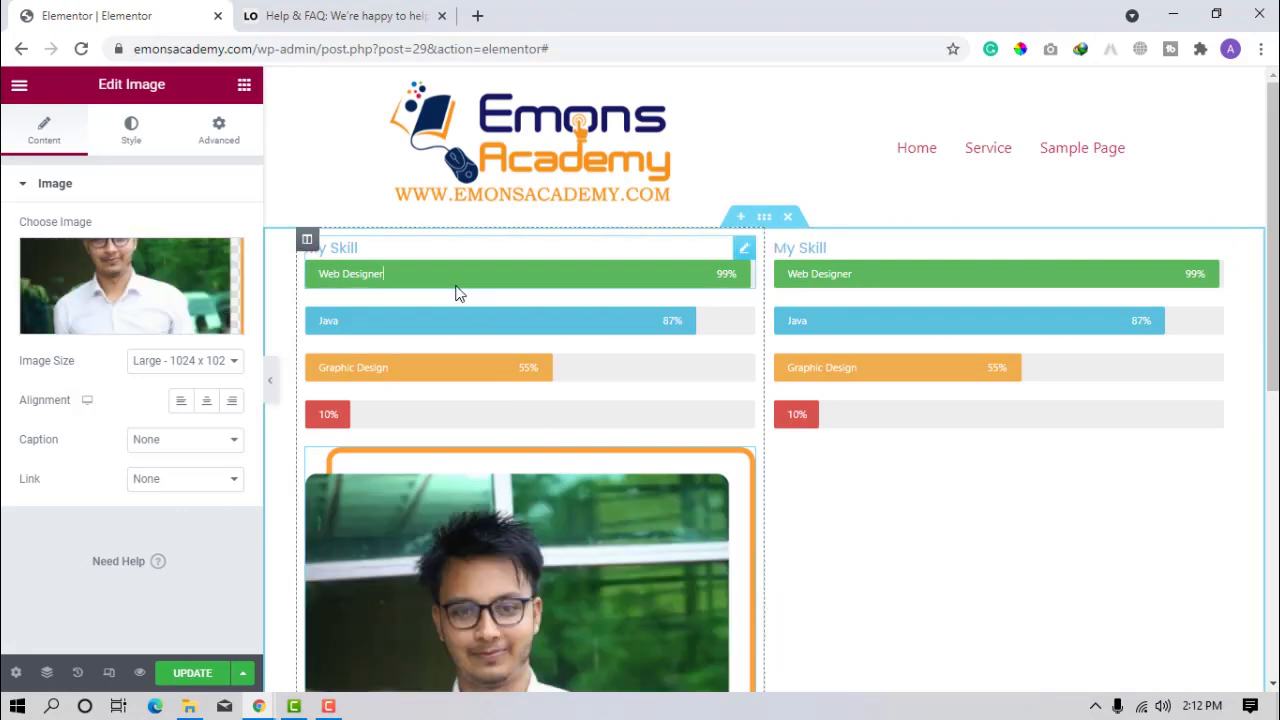
- Delete the four progress bars above the image in the first column, leaving only the image there
right_click(456, 286)
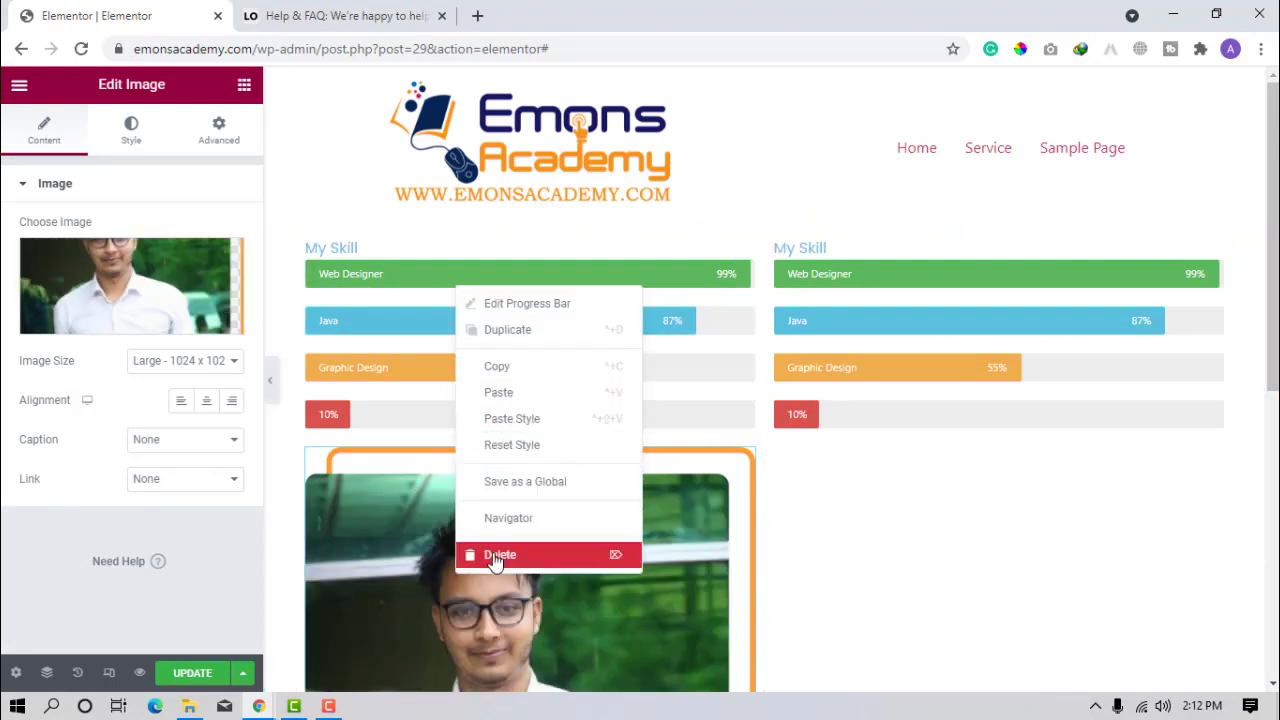
key(Delete)
right_click(382, 260)
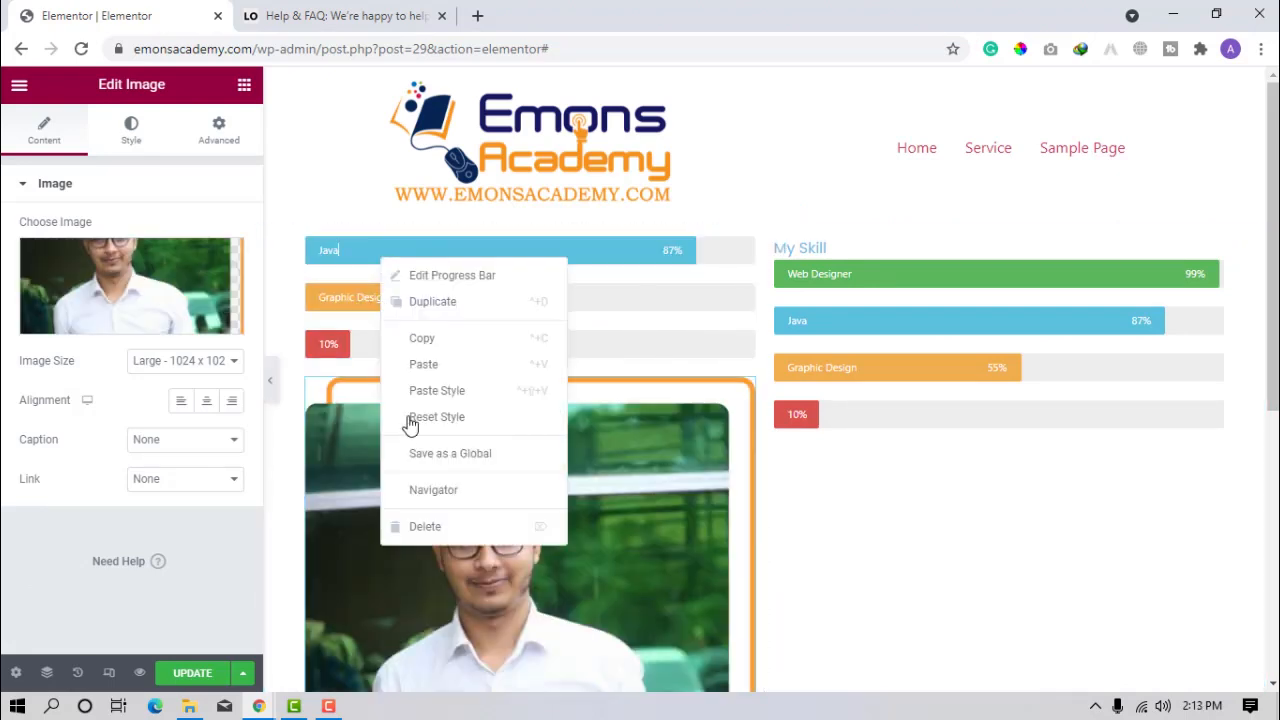
click(410, 527)
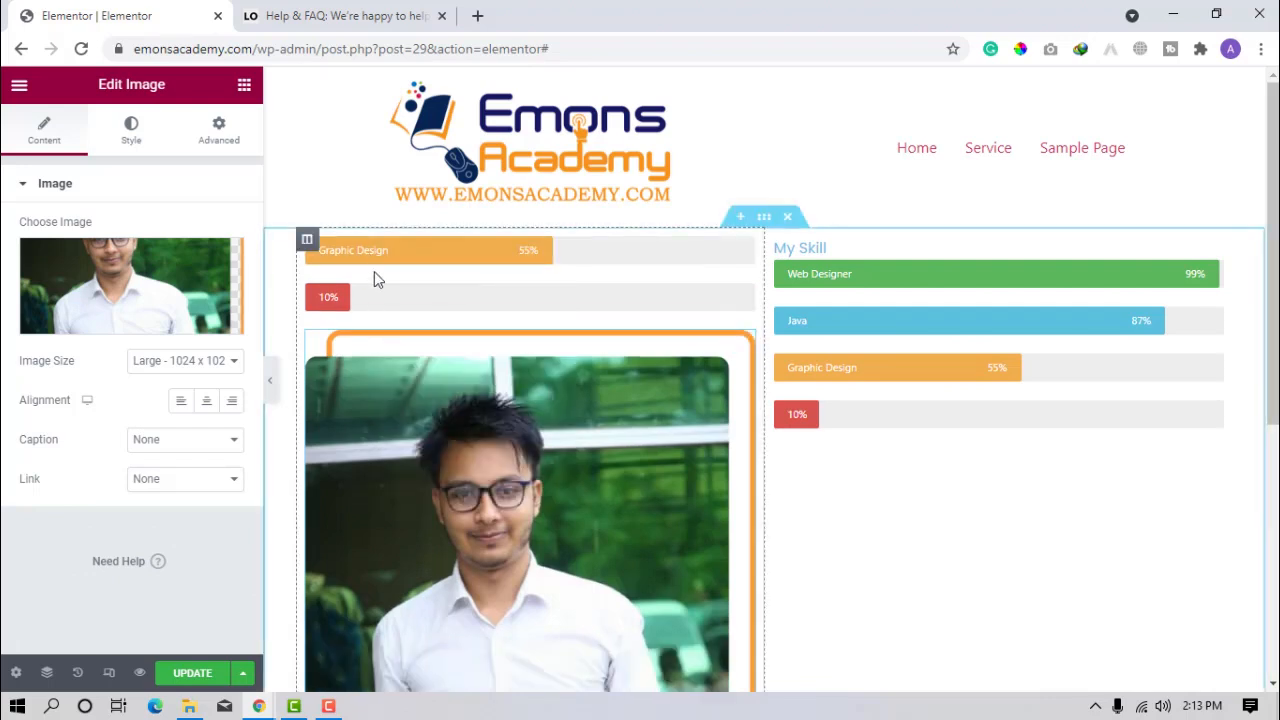
right_click(382, 251)
click(415, 518)
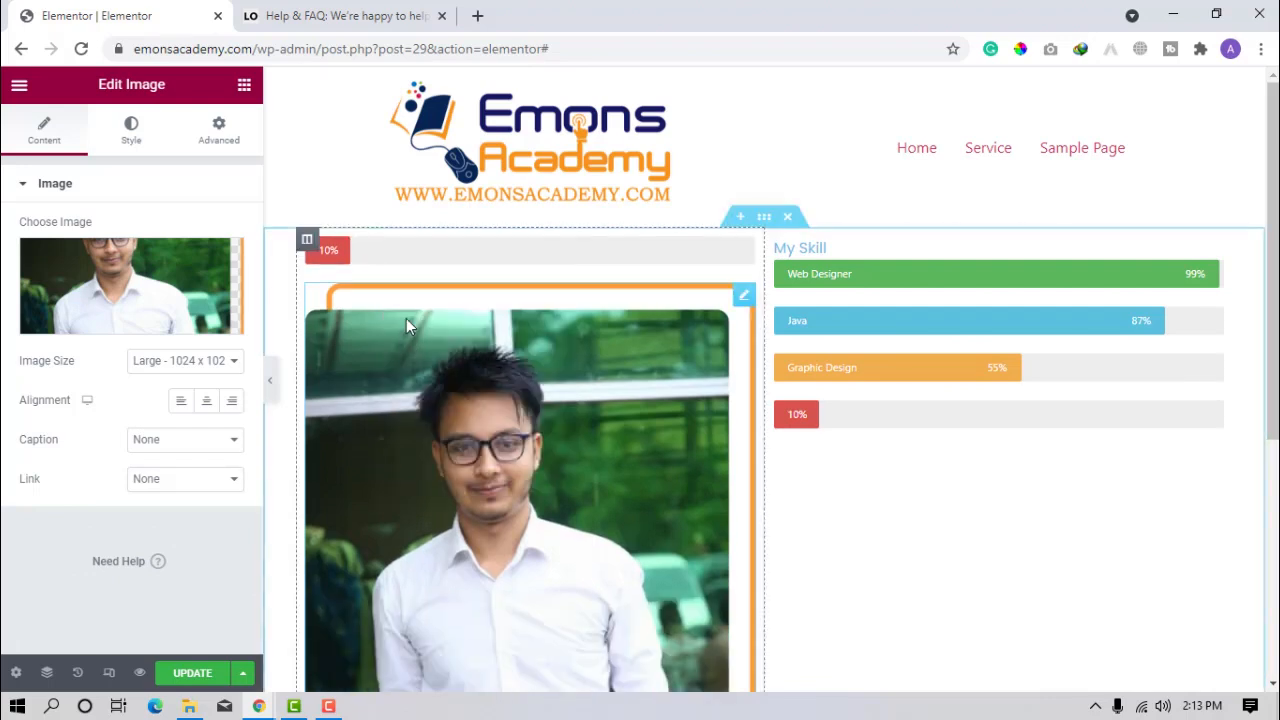
right_click(417, 268)
right_click(406, 247)
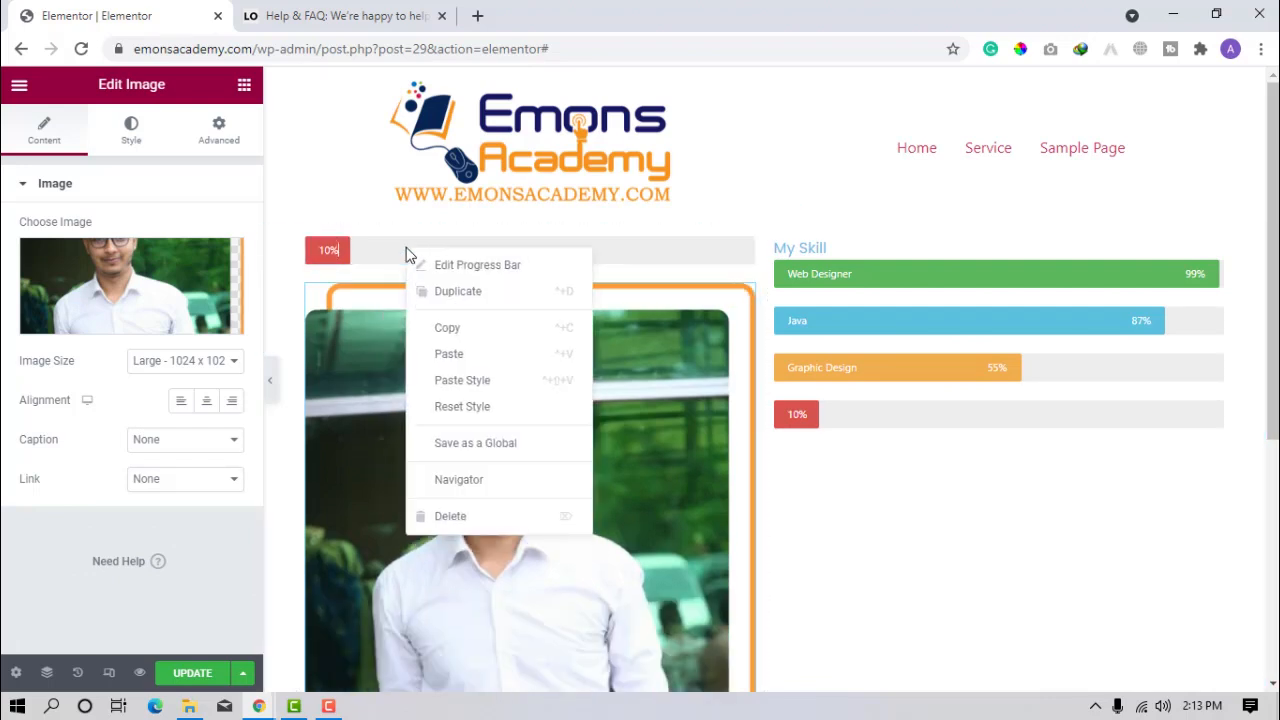
click(455, 515)
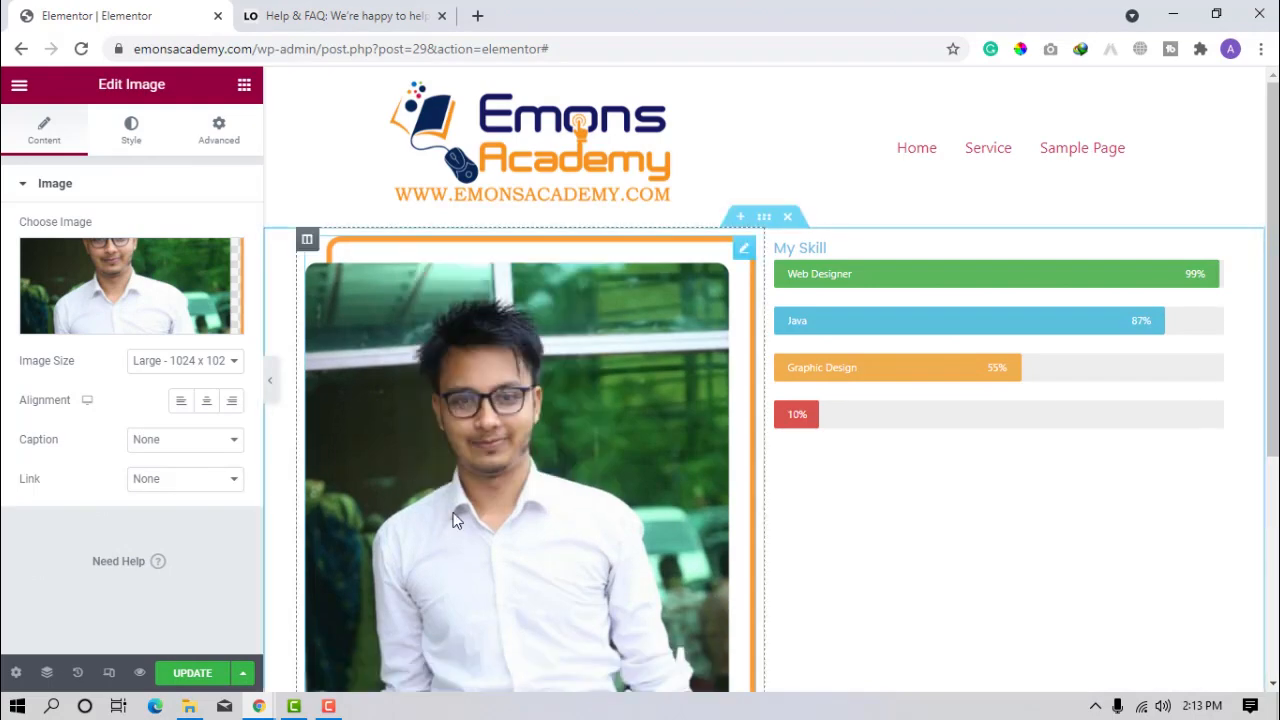
- Try the Medium - 300 x 300 and Thumbnail - 150 x 150 image sizes on the instructor photo
scroll(950, 494, down, 2)
scroll(898, 494, down, 1)
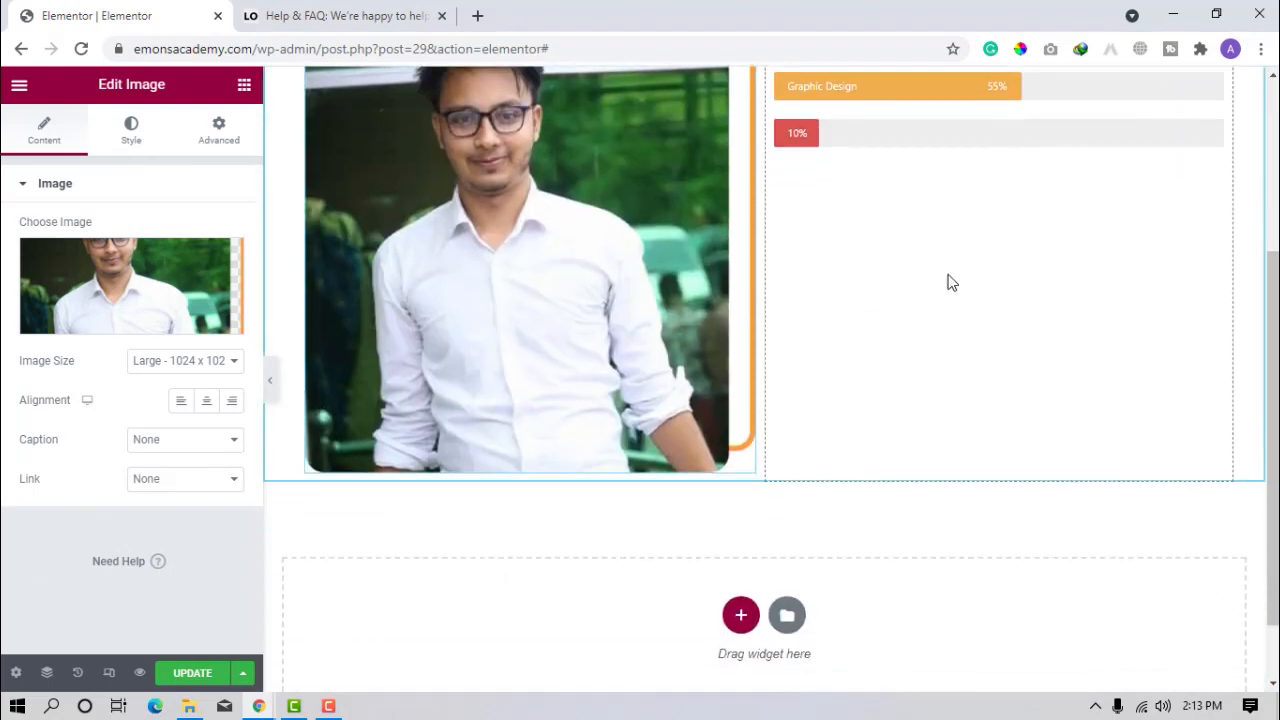
click(200, 362)
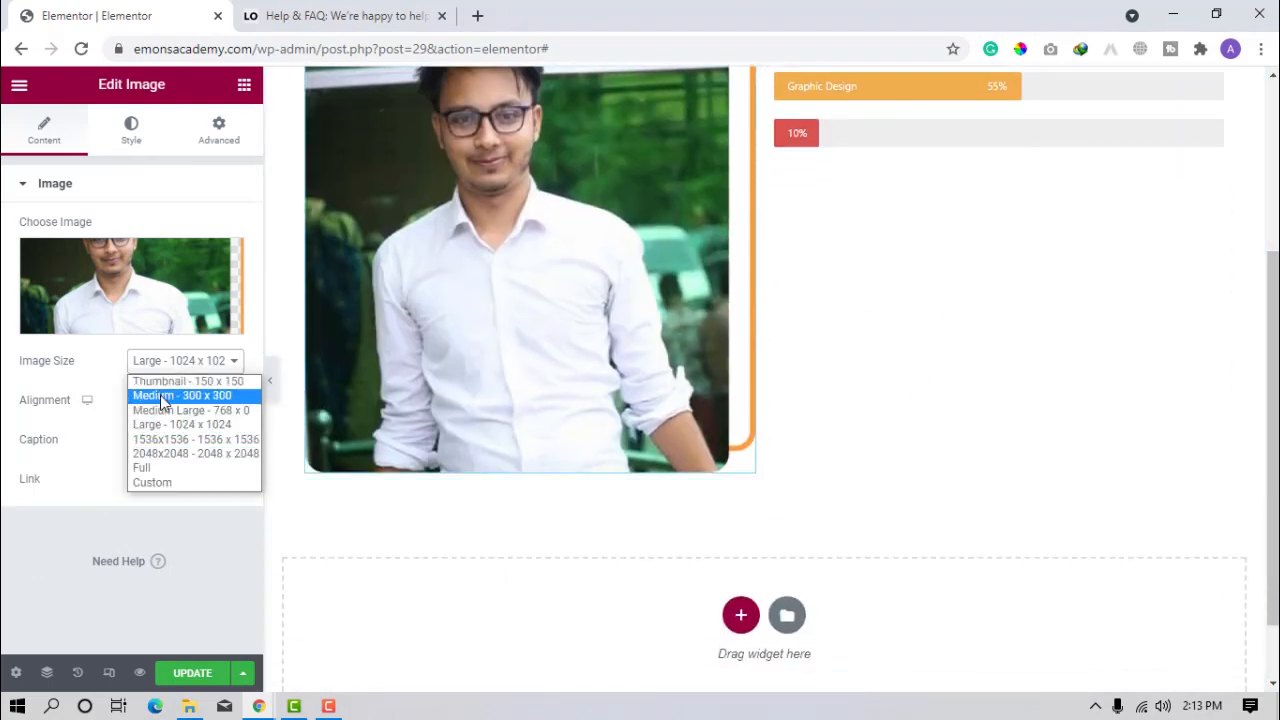
click(162, 396)
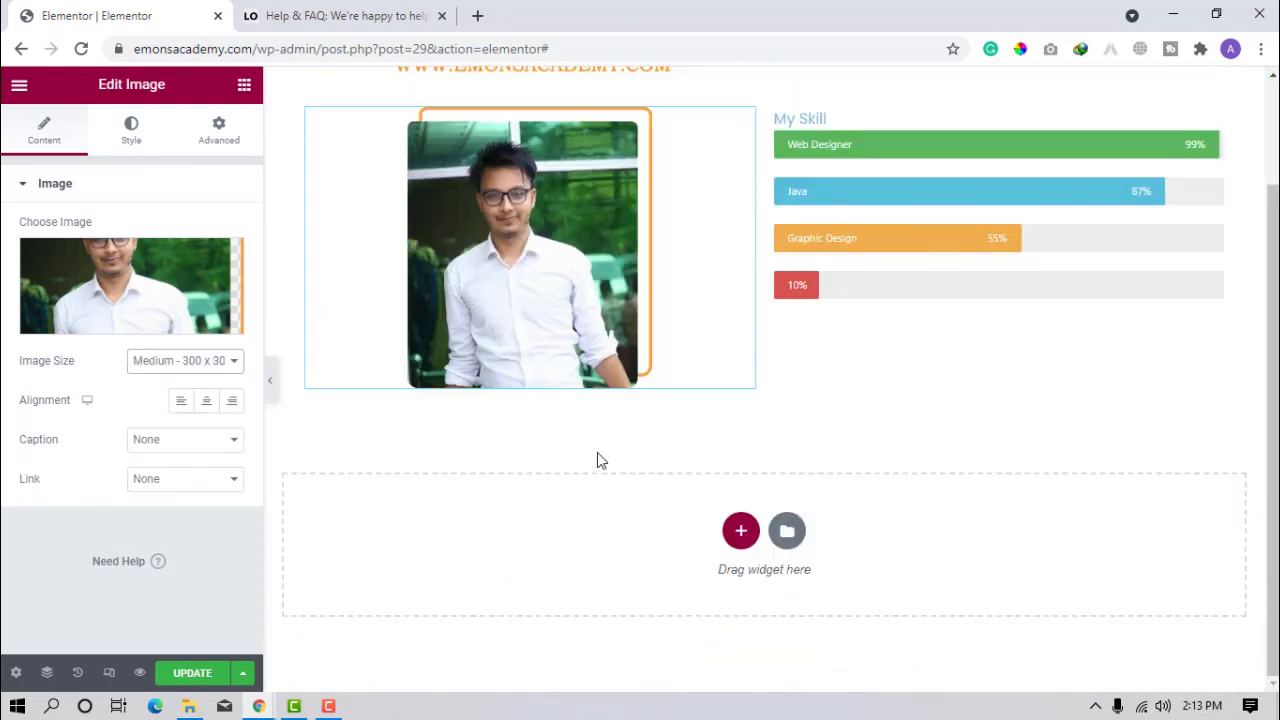
click(175, 360)
click(160, 382)
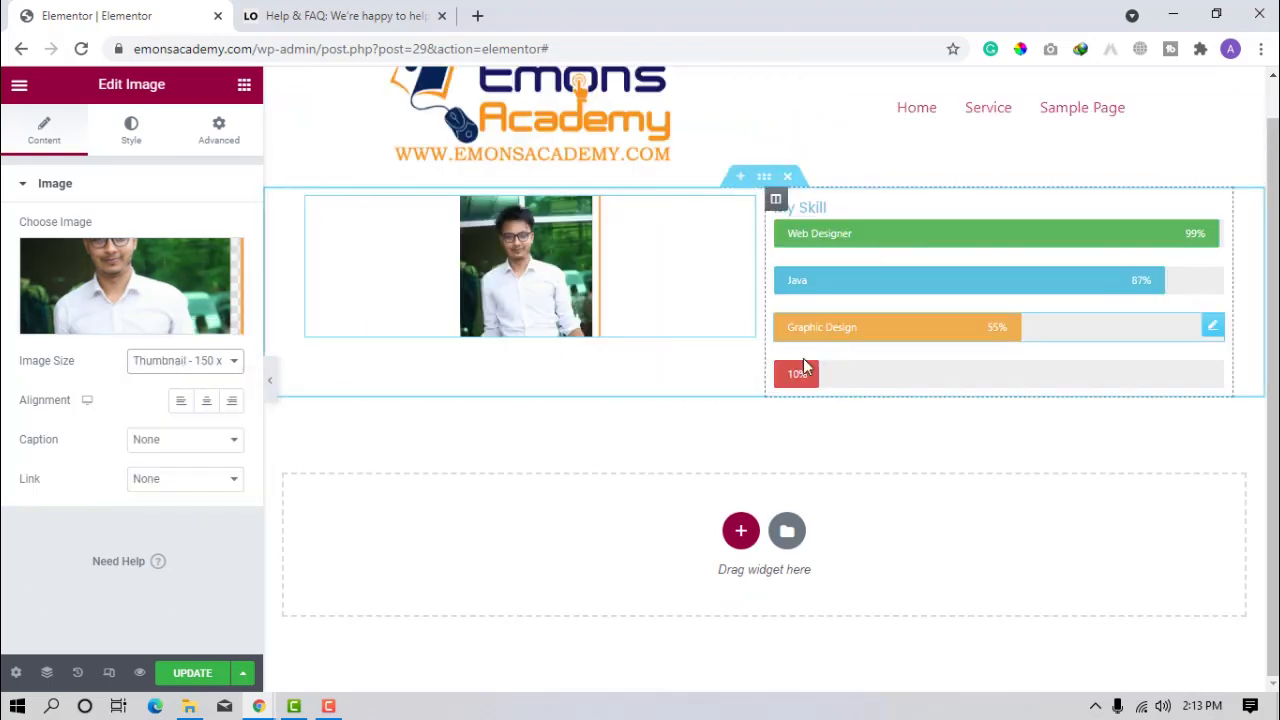
- Set the instructor photo's image size to Full and narrow its column to about one fifth of the section's width
click(170, 364)
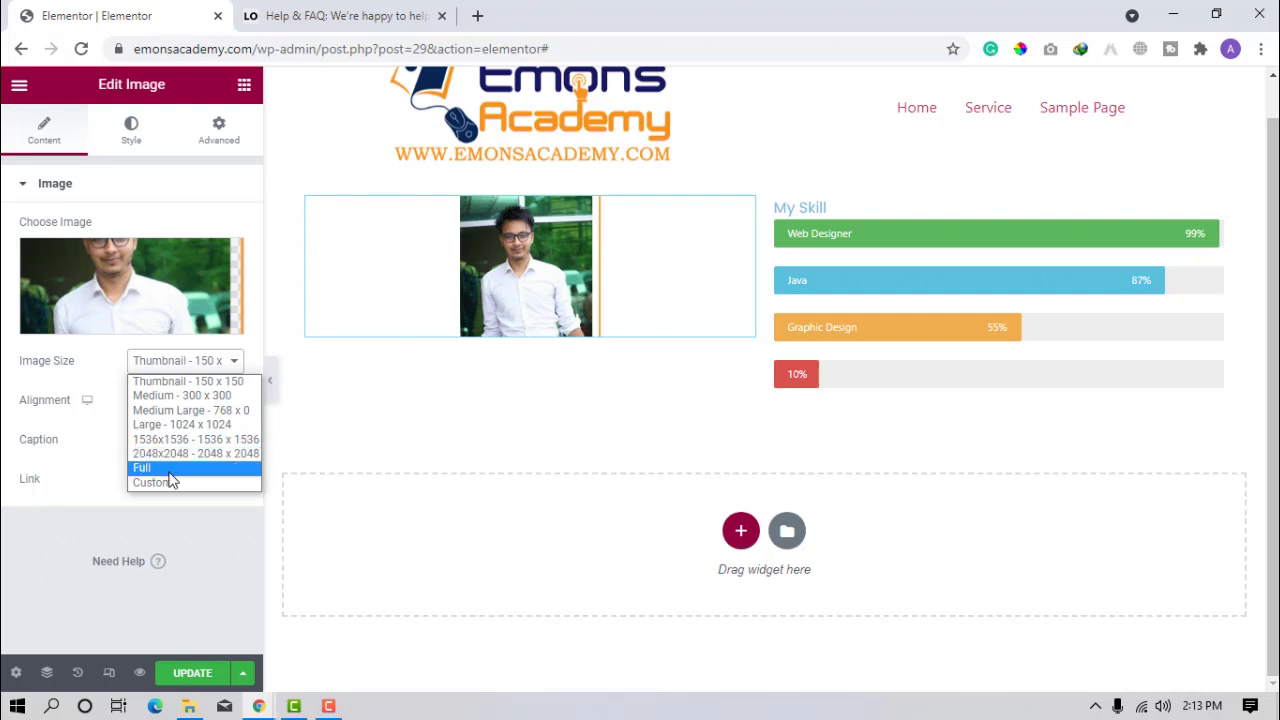
click(170, 468)
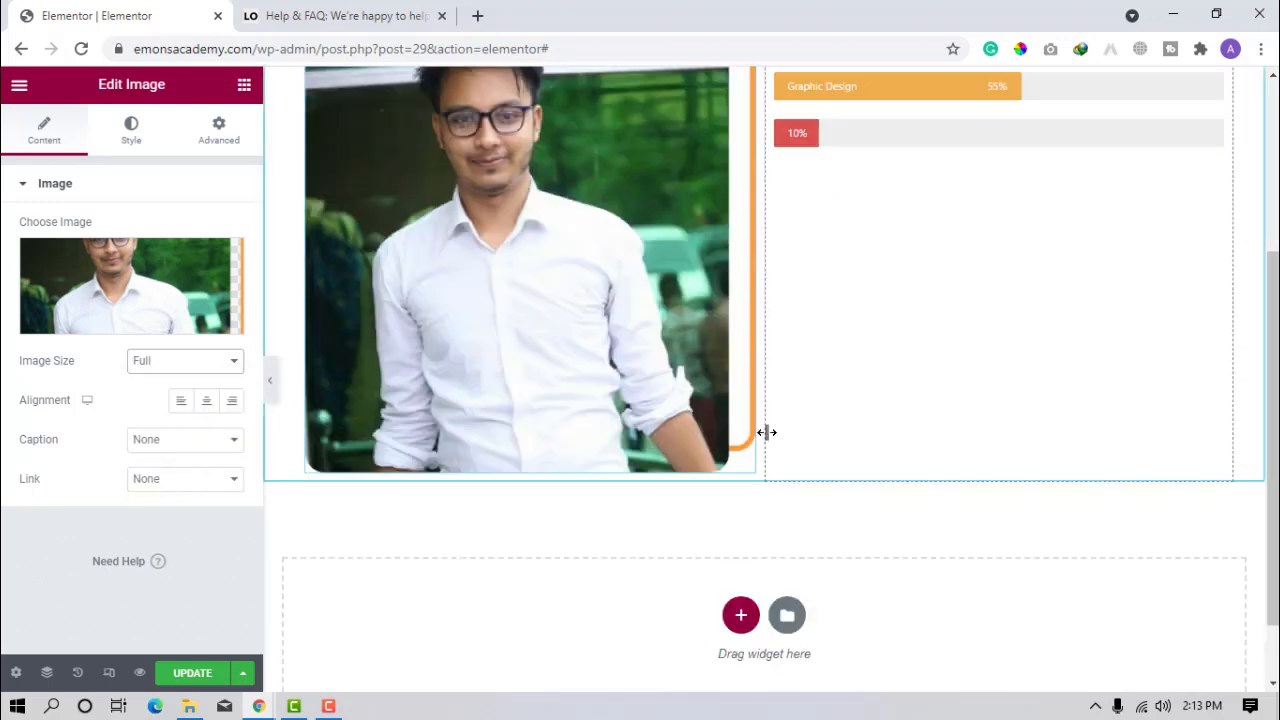
drag(760, 431, 490, 252)
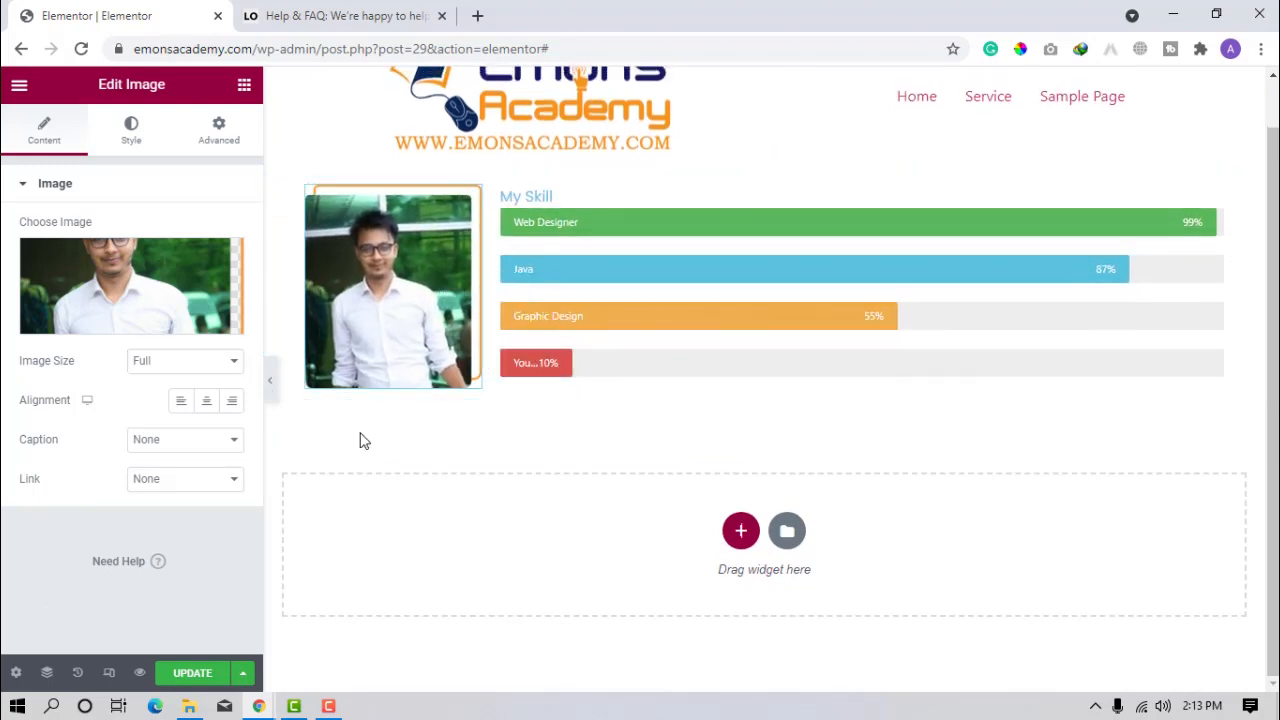
- Preview the photo and skill bars section without the editing panel, and return to editing
click(272, 390)
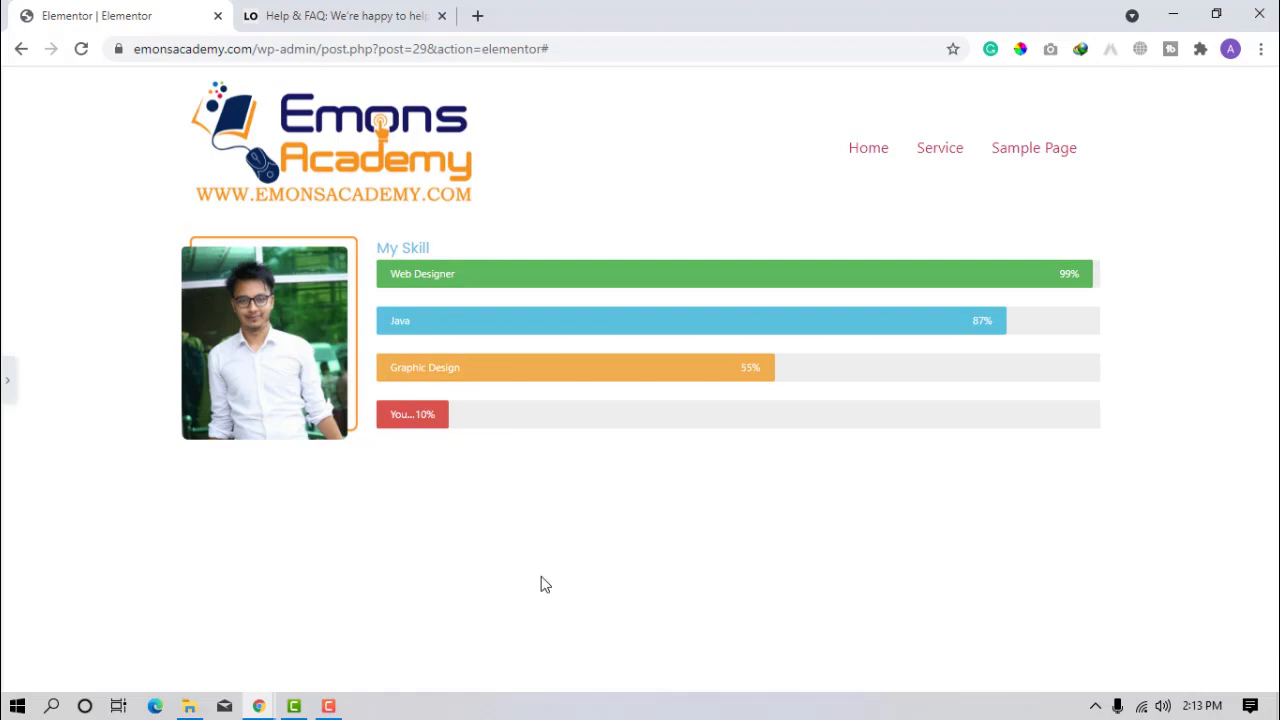
click(6, 392)
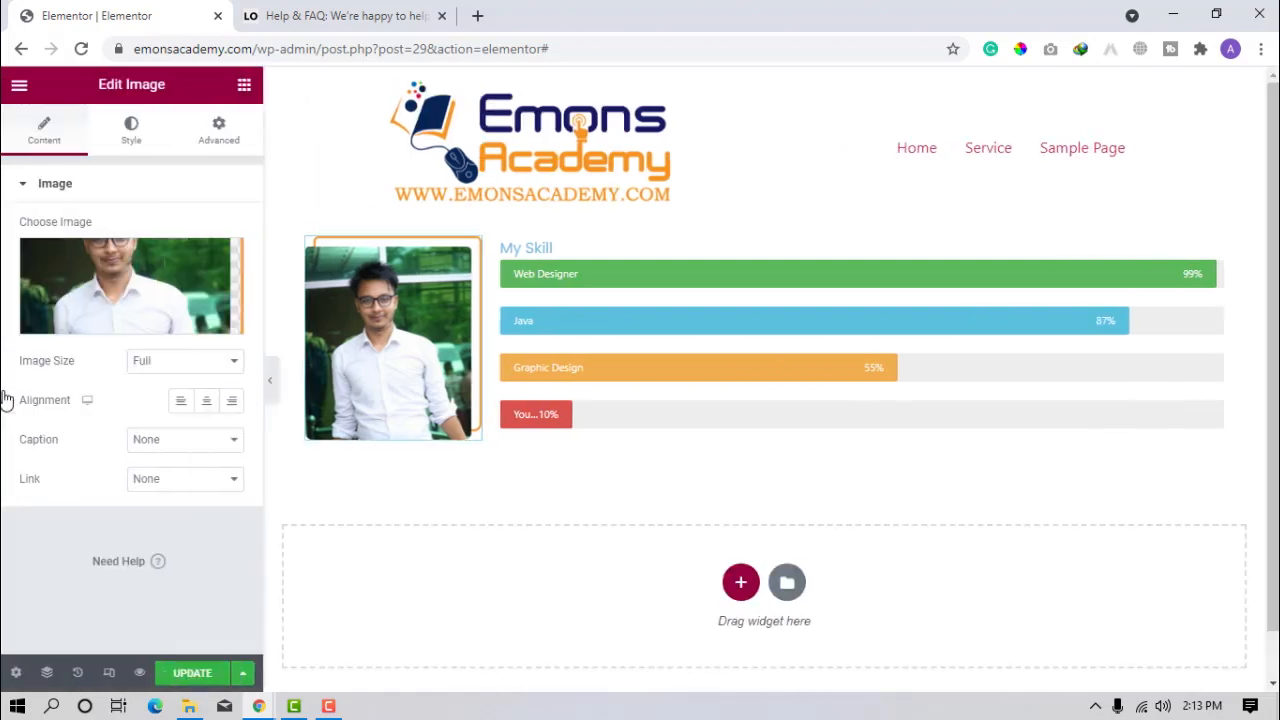